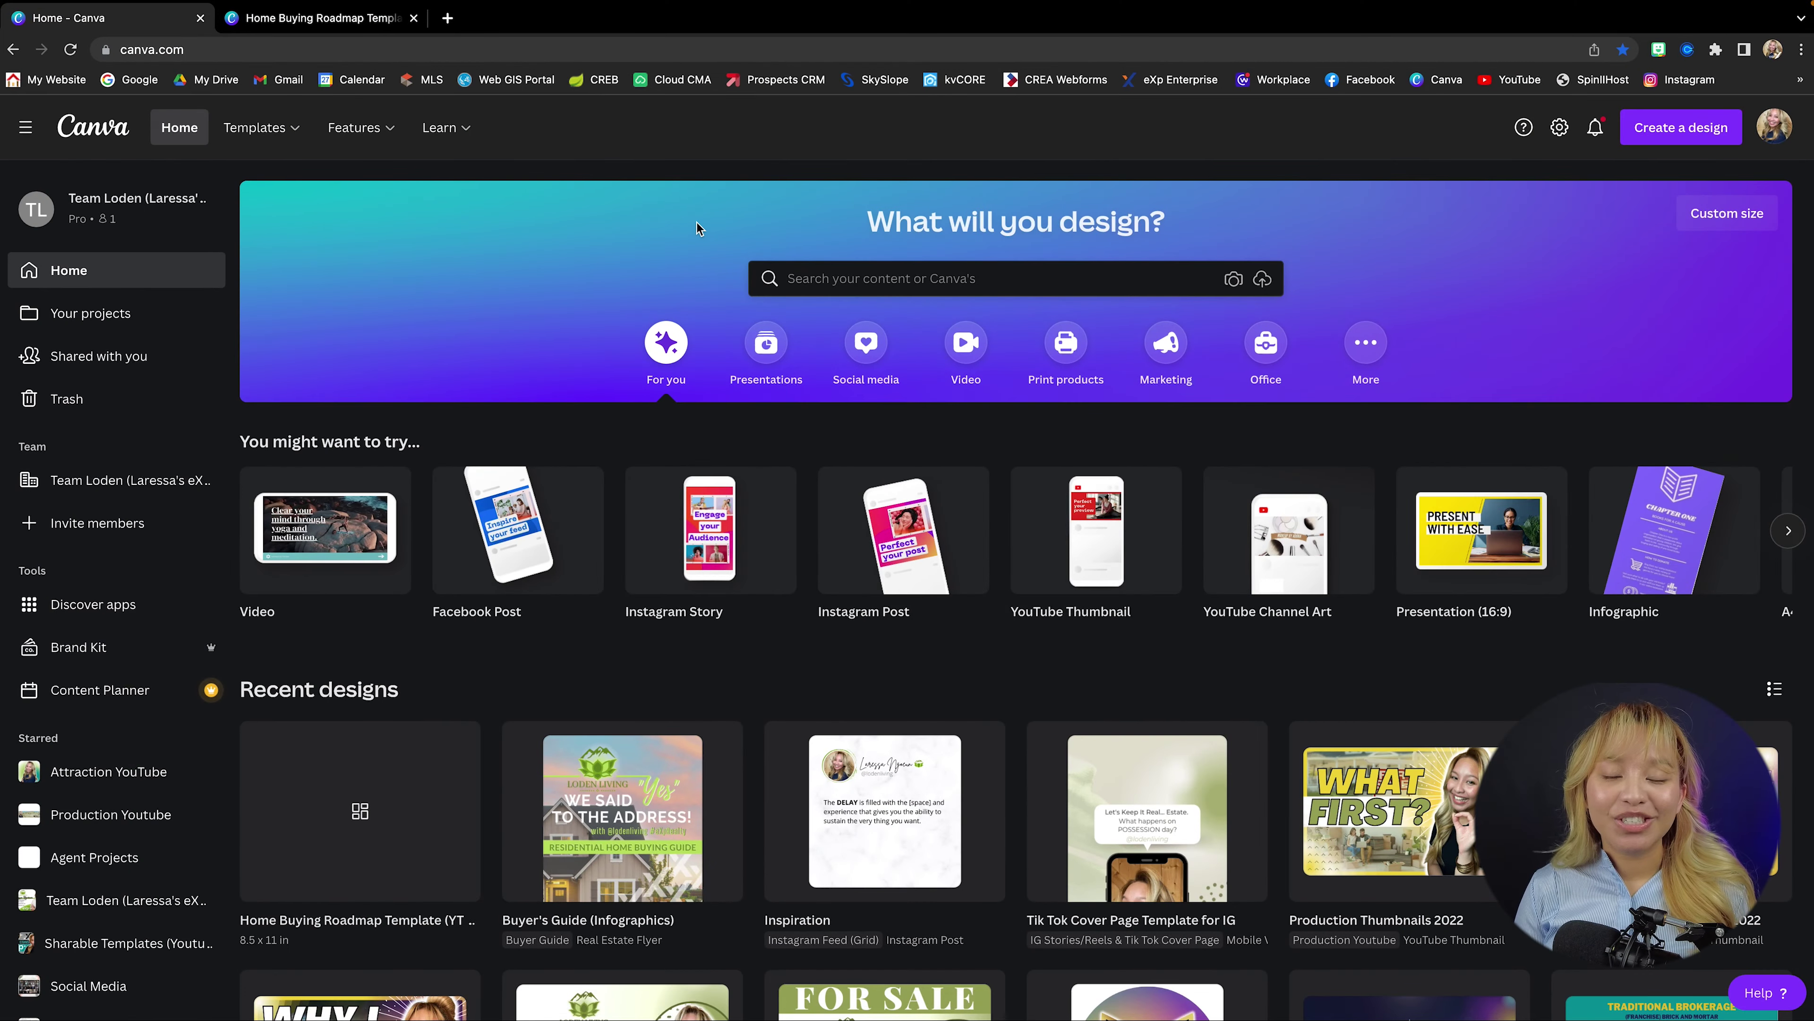
# Create a new custom-size design of 8.5 × 11 inches
pyautogui.click(1682, 127)
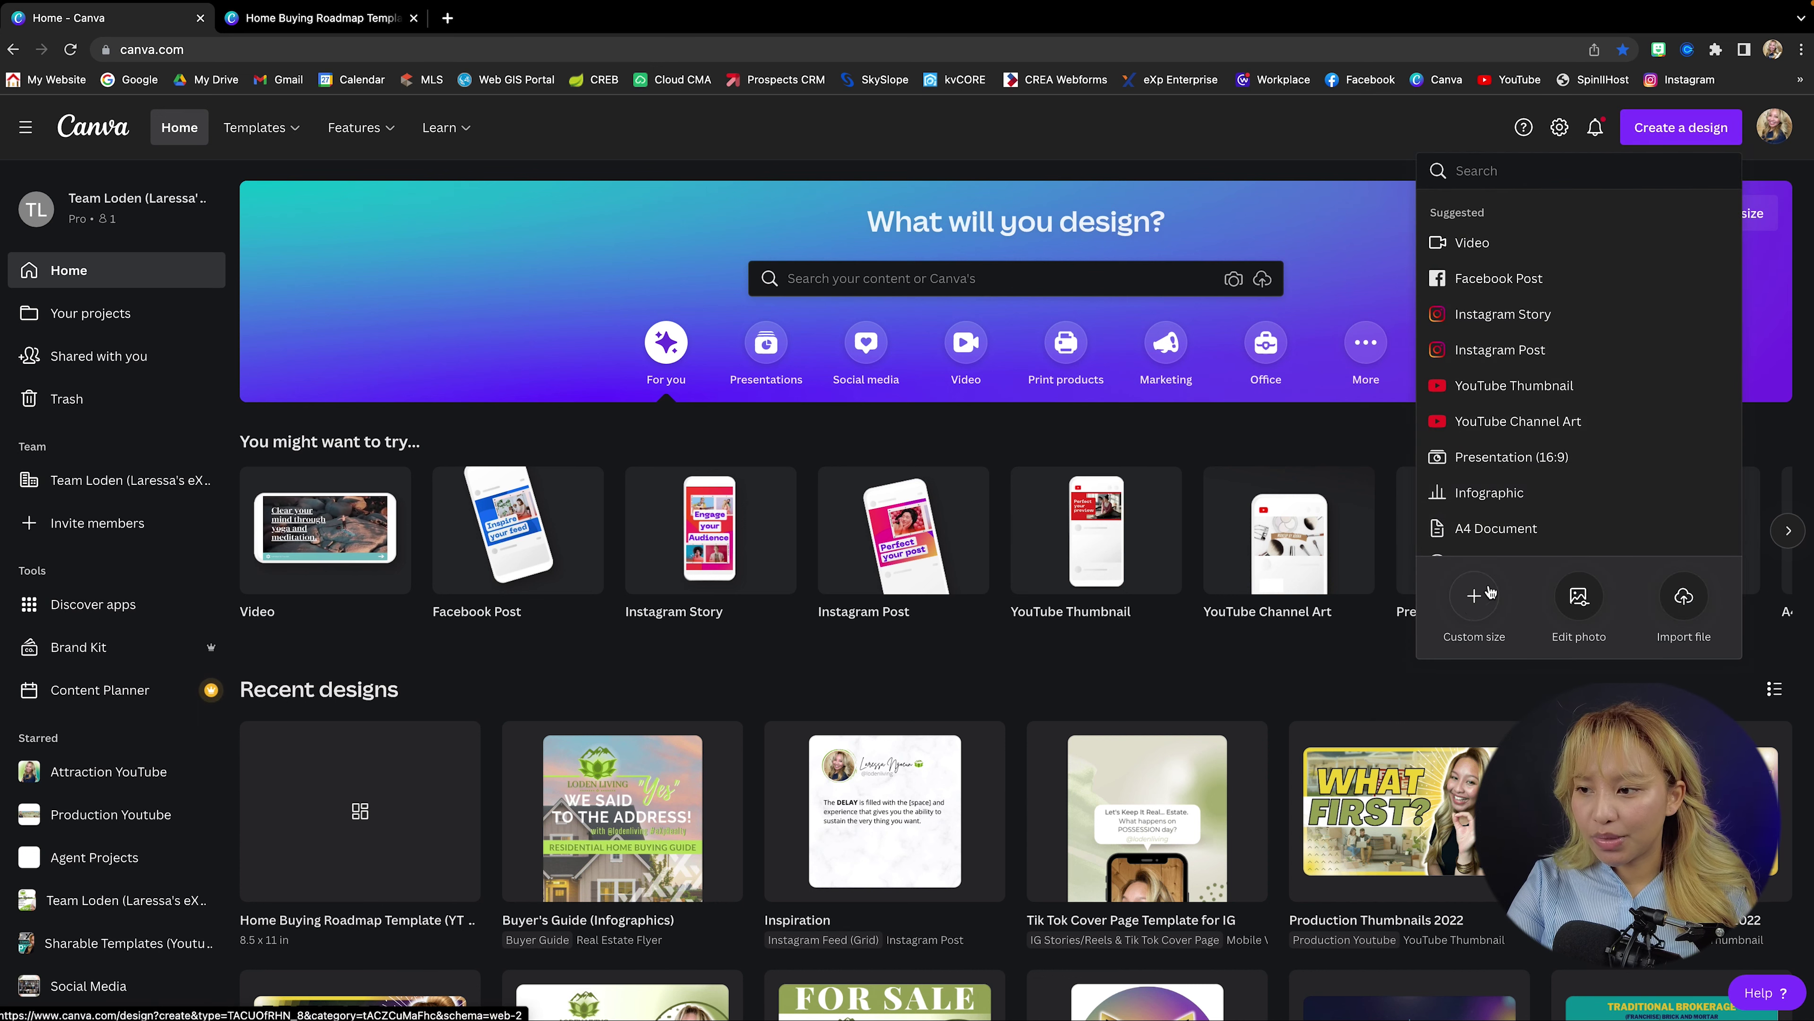
pyautogui.click(1474, 596)
pyautogui.click(1669, 250)
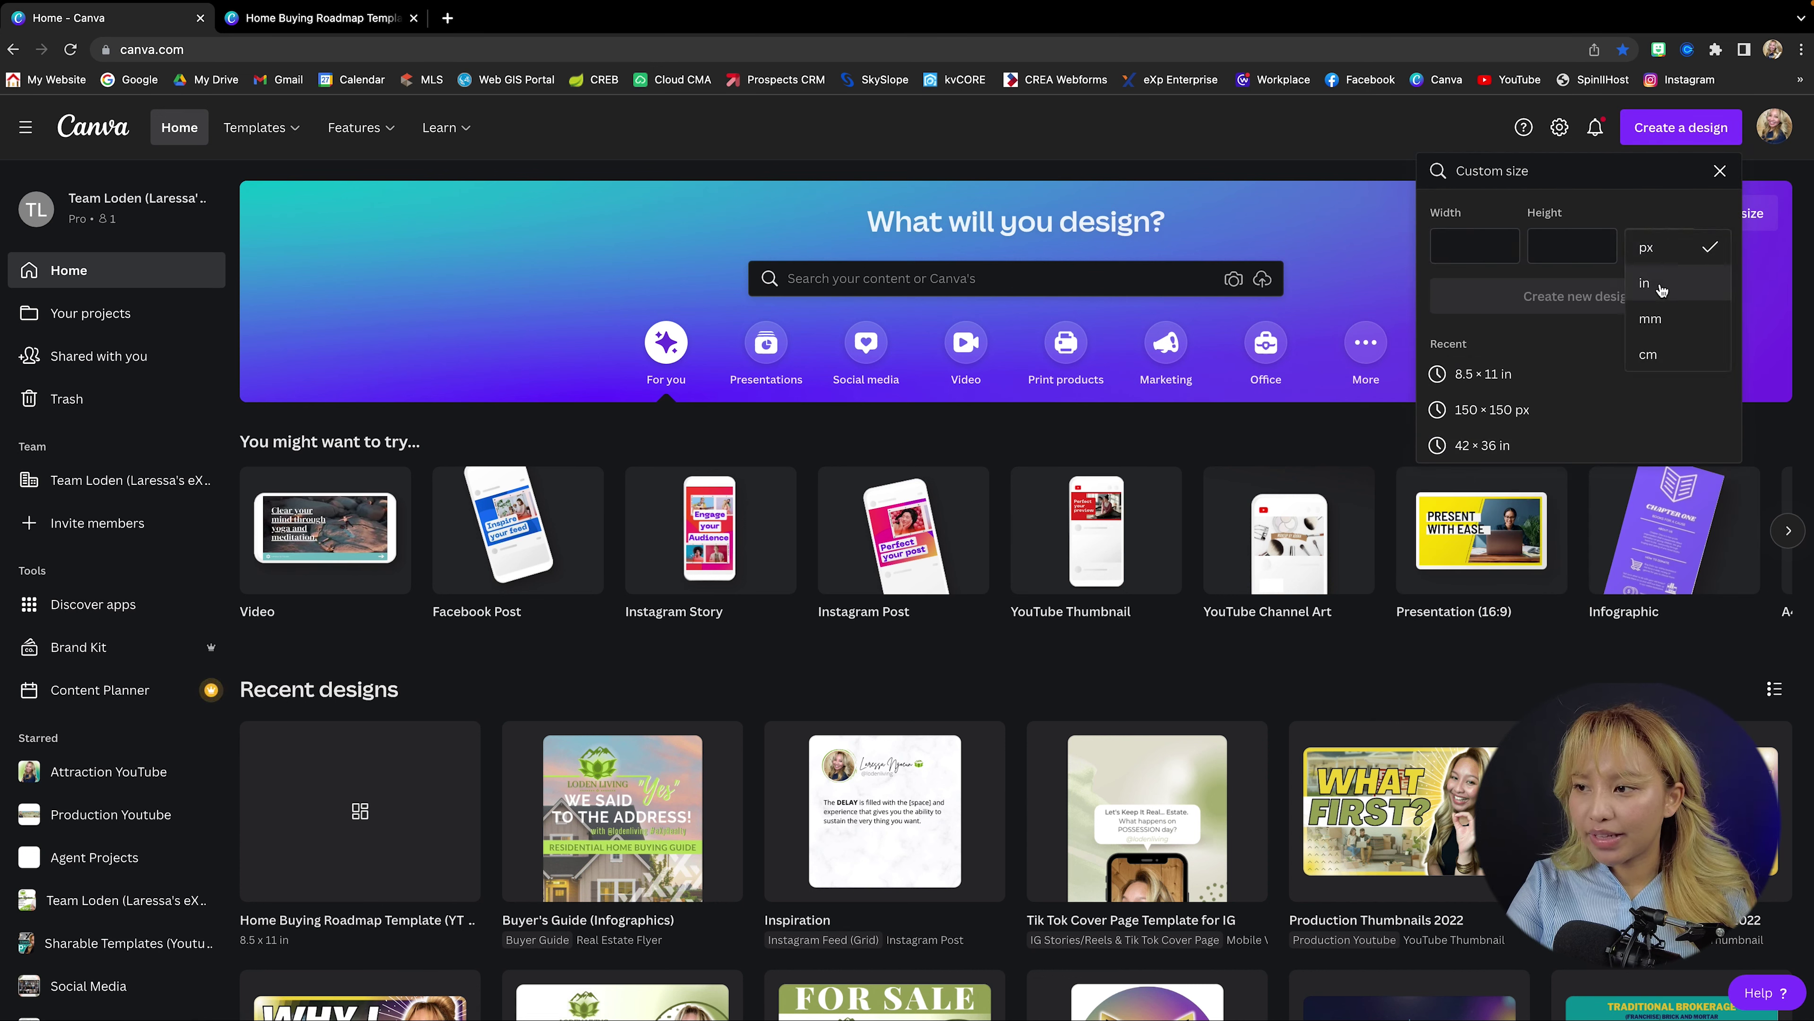
pyautogui.click(1645, 283)
pyautogui.click(1475, 246)
pyautogui.write('8.5')
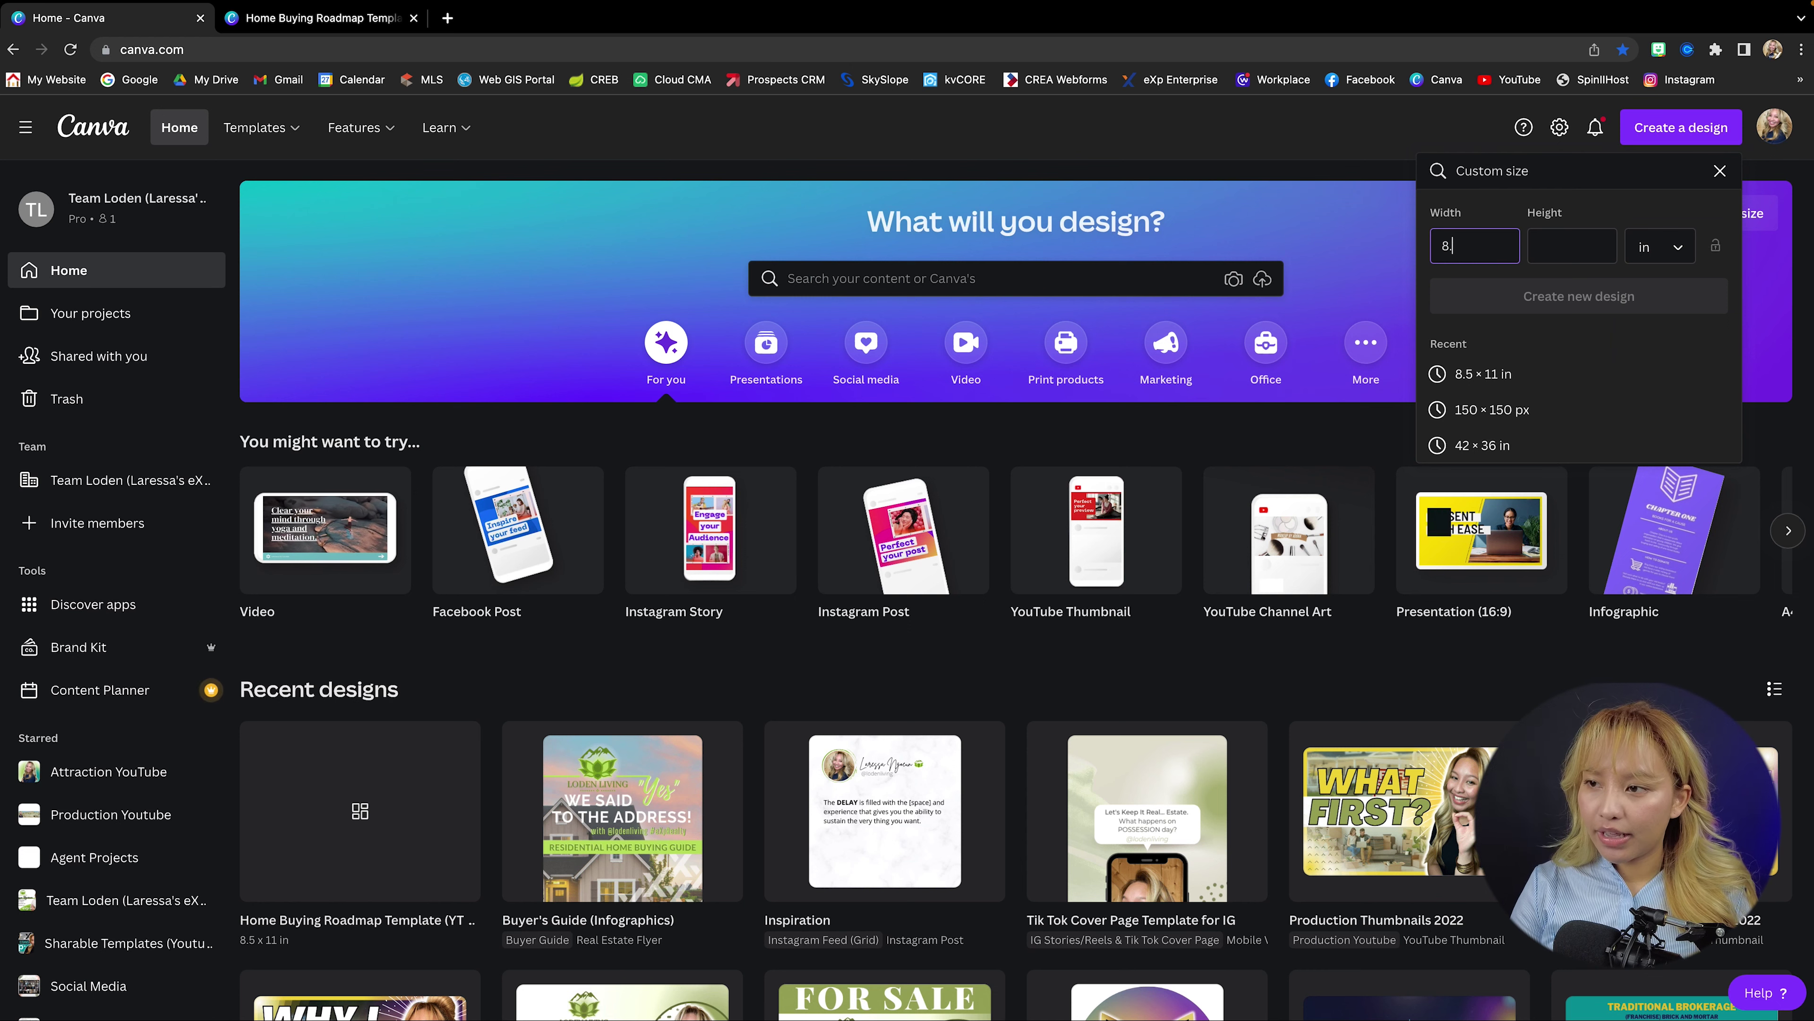
pyautogui.press('Tab')
pyautogui.write('11')
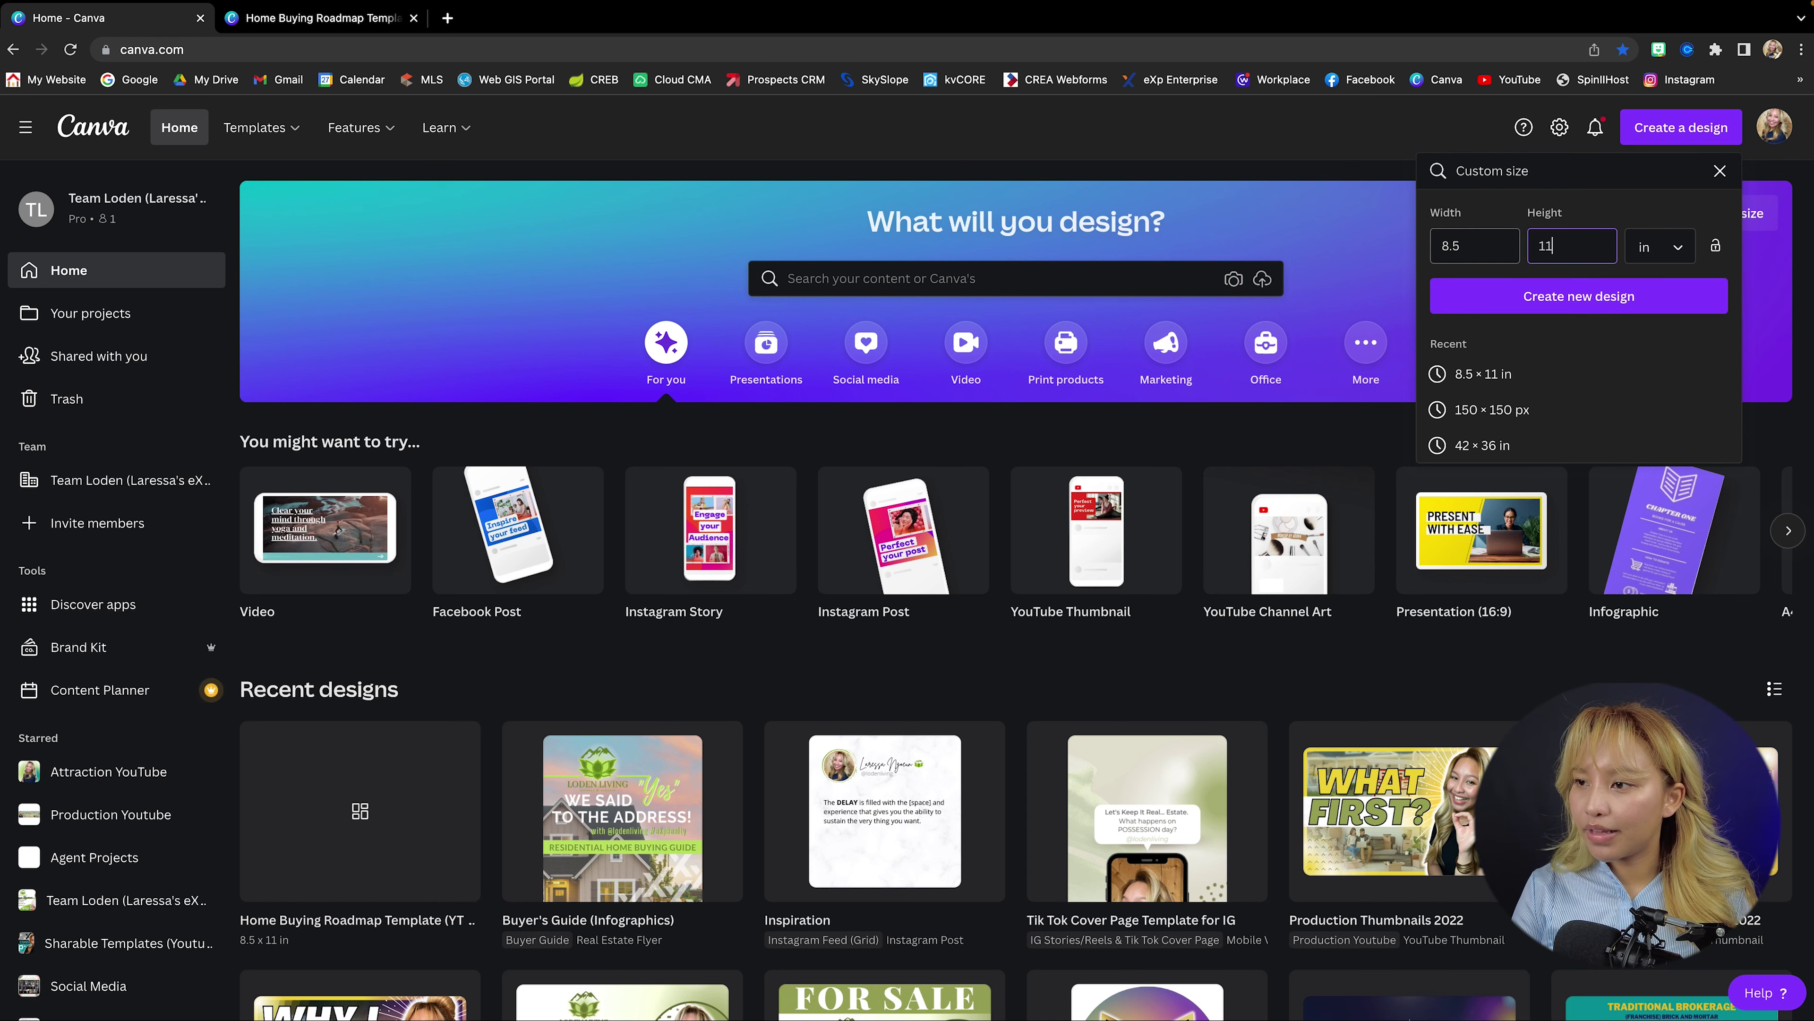
pyautogui.click(1543, 310)
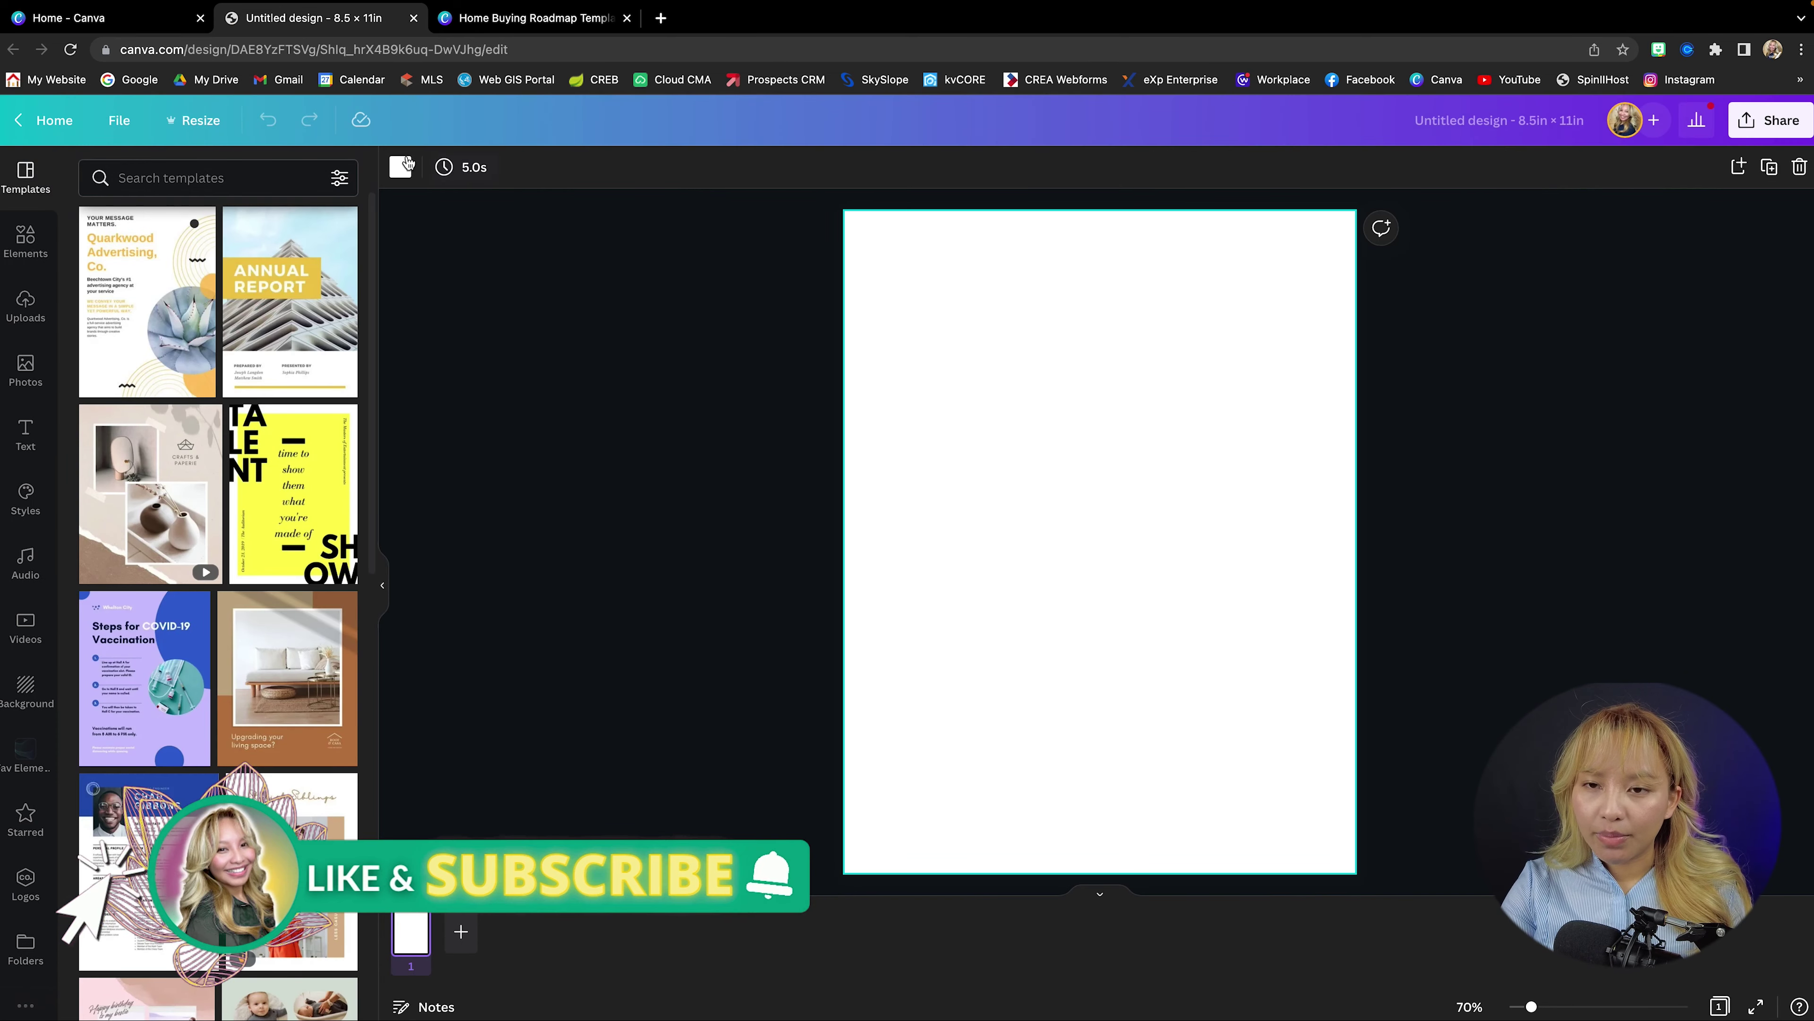
# Set the page background to the light grey-beige Loden Living swatch
pyautogui.click(400, 169)
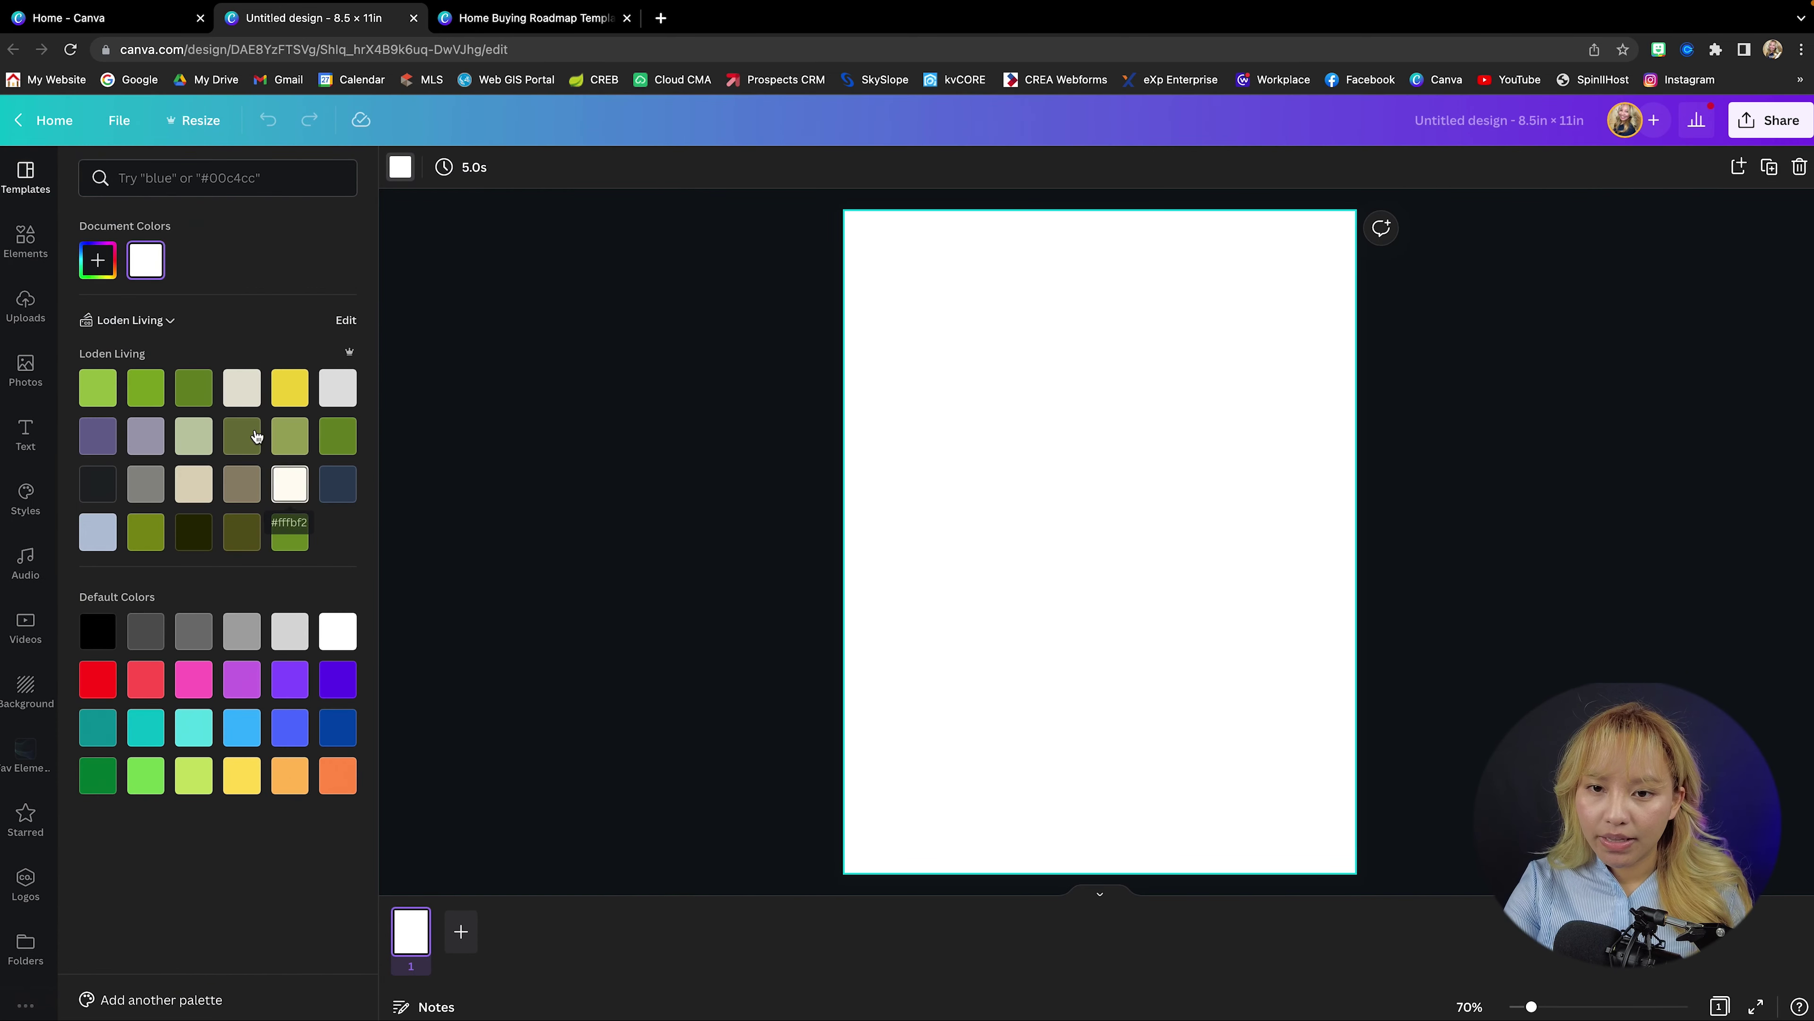
pyautogui.click(241, 392)
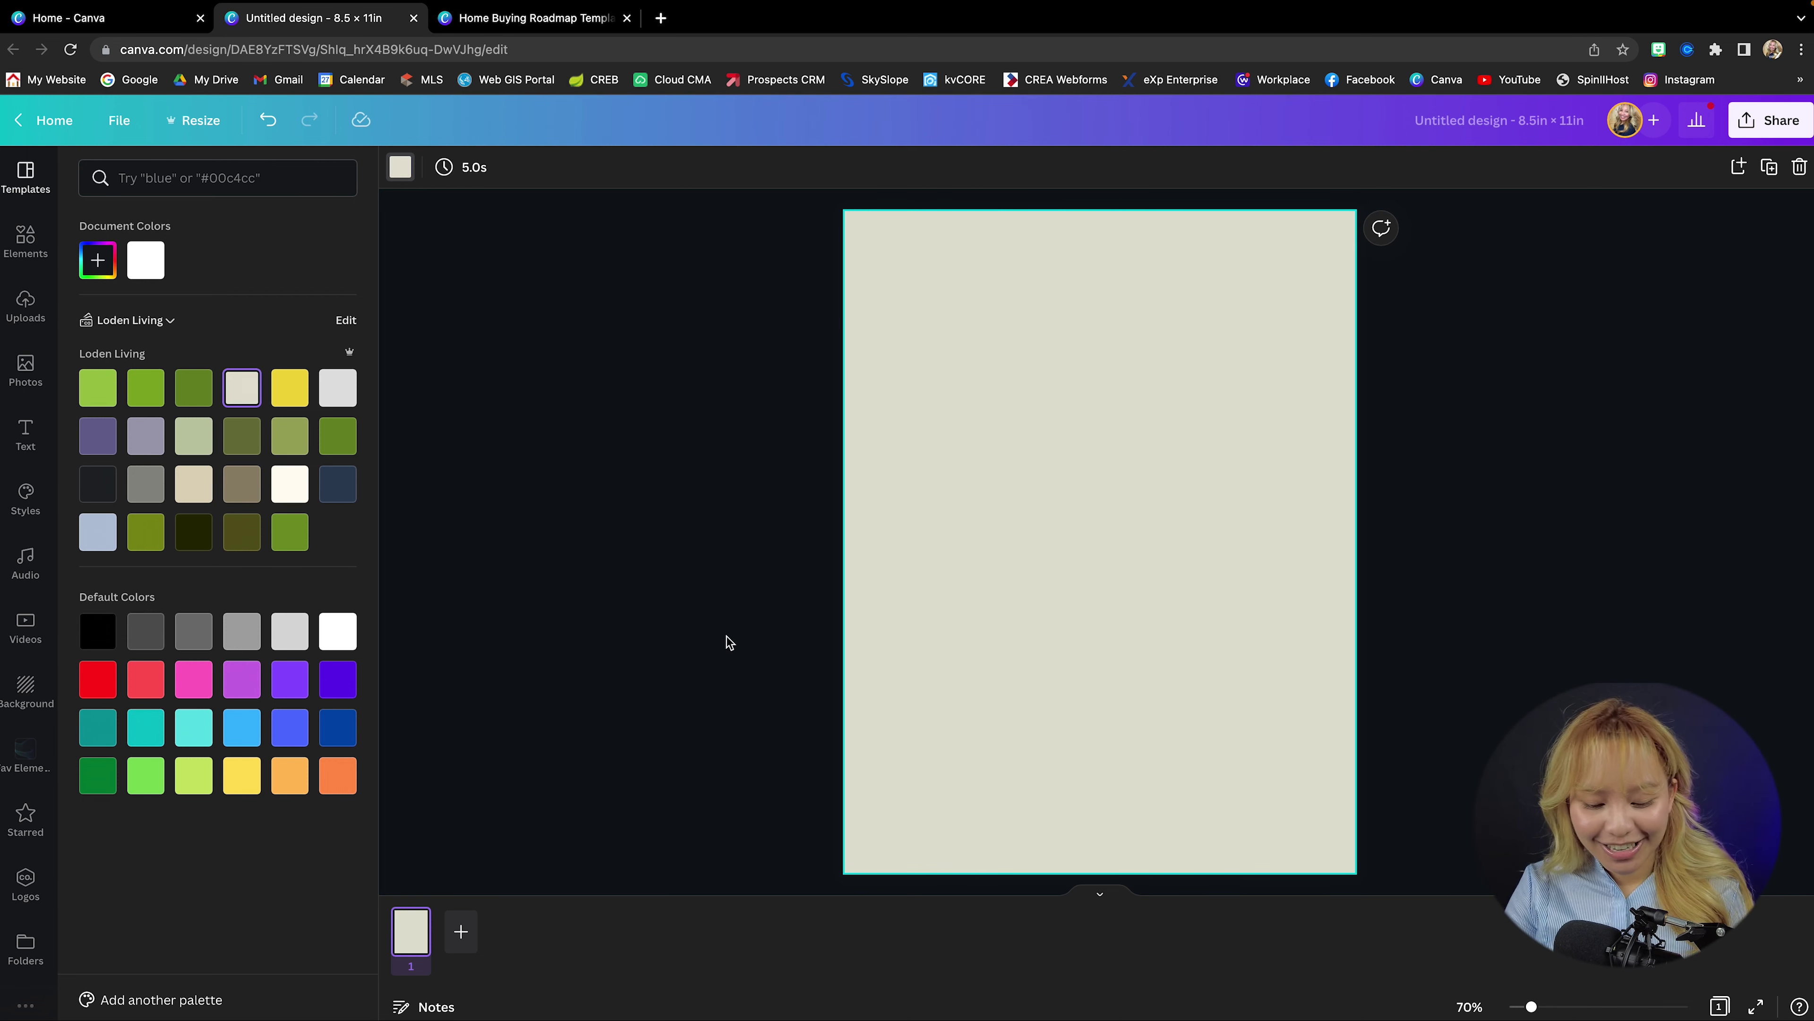
# Add a black line near the top of the page and lengthen it to the right
pyautogui.press('l')
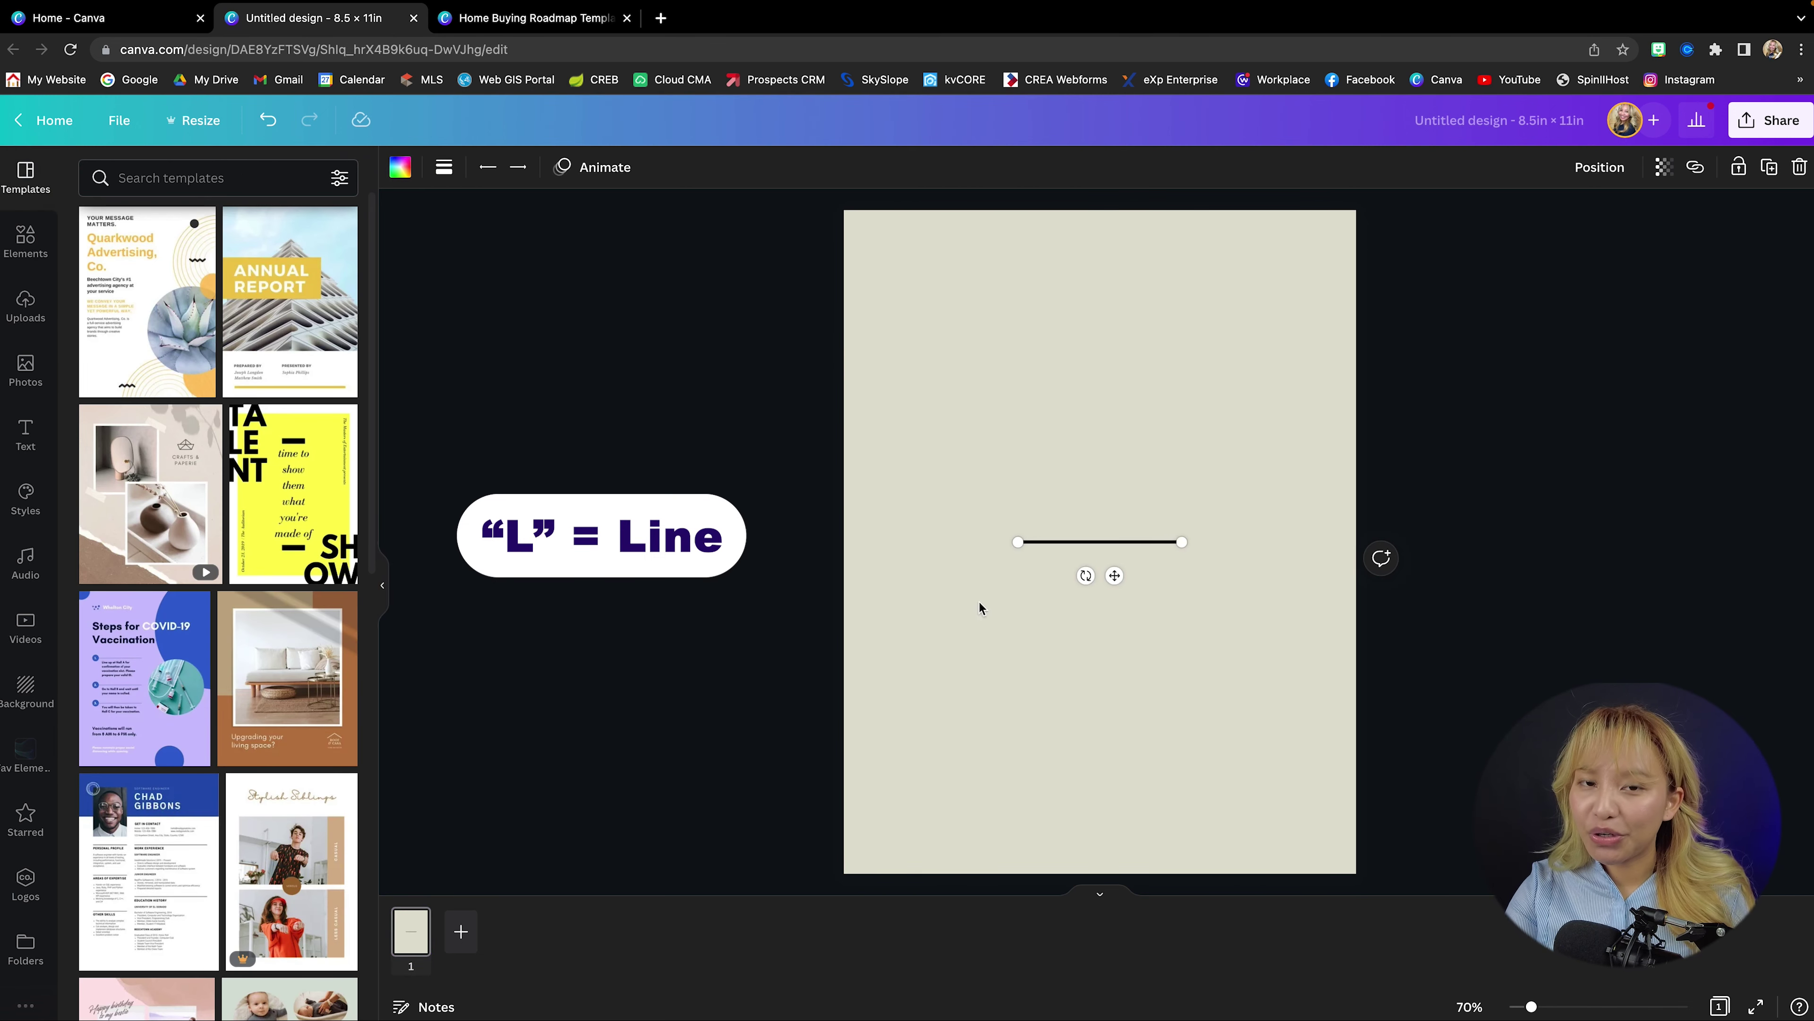
pyautogui.moveTo(1114, 575); pyautogui.dragTo(1109, 426)
pyautogui.scroll(5, 1222, 533)
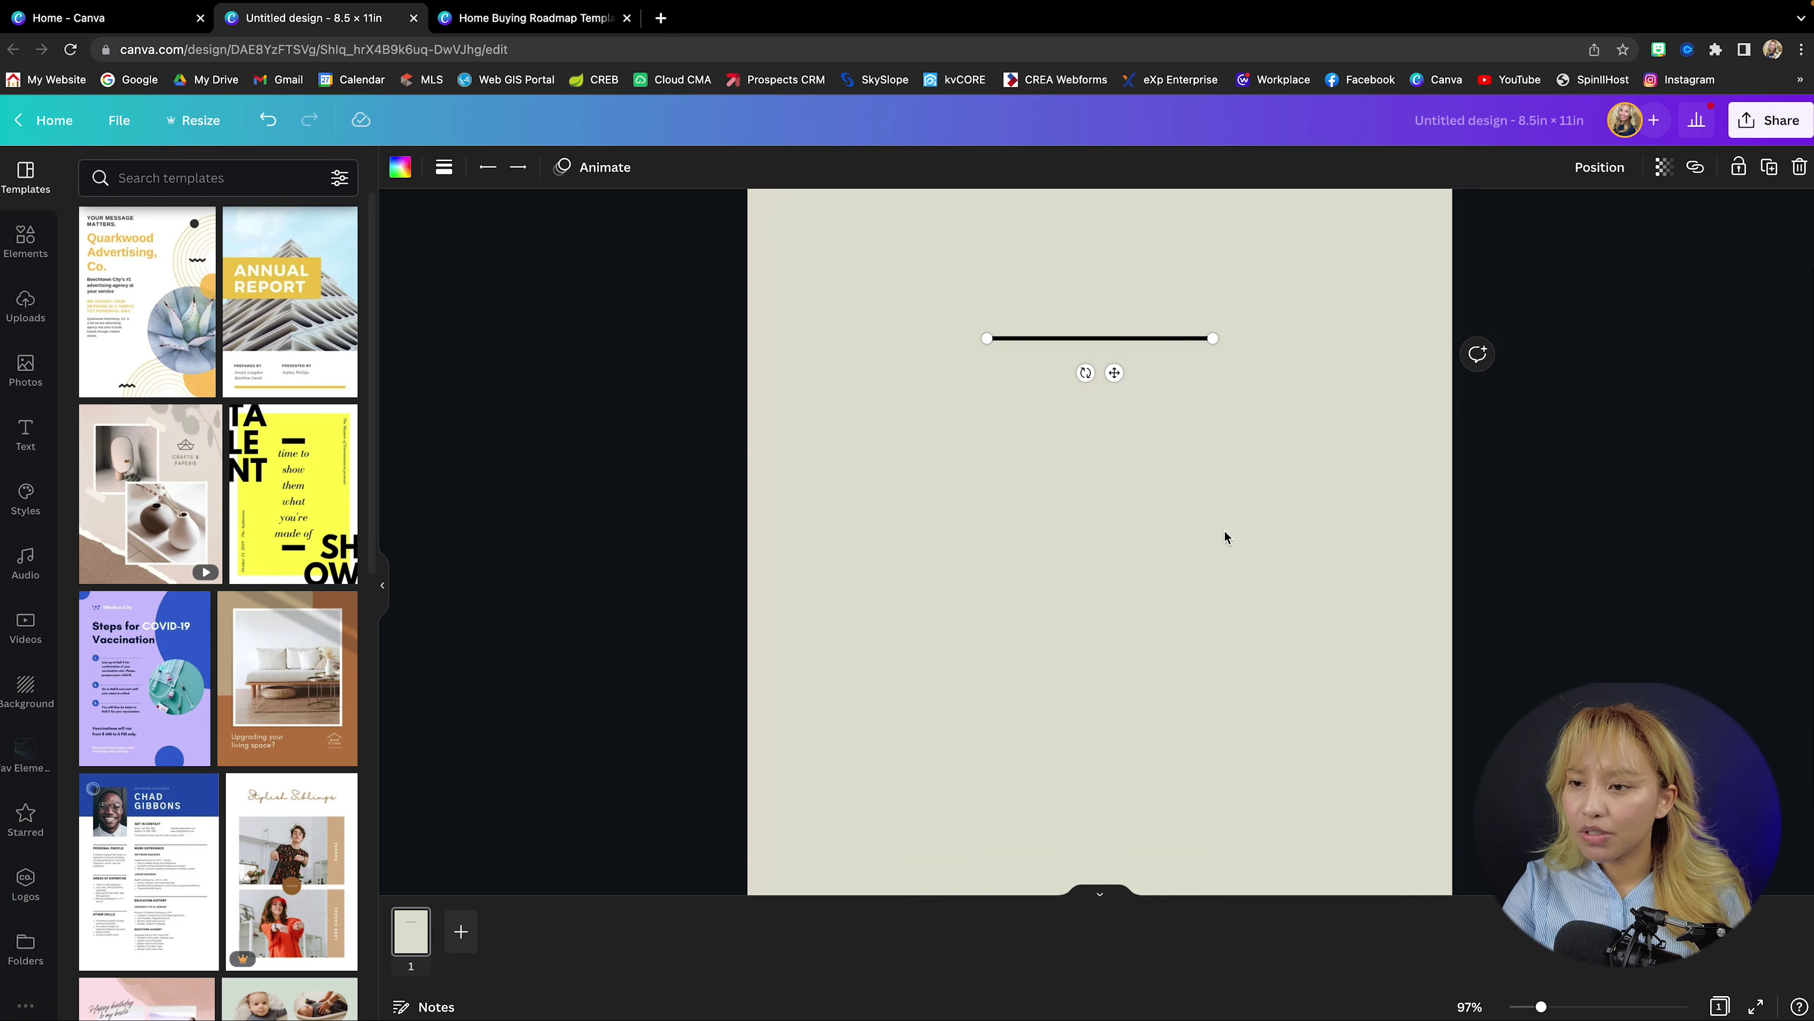
pyautogui.scroll(2, 1221, 535)
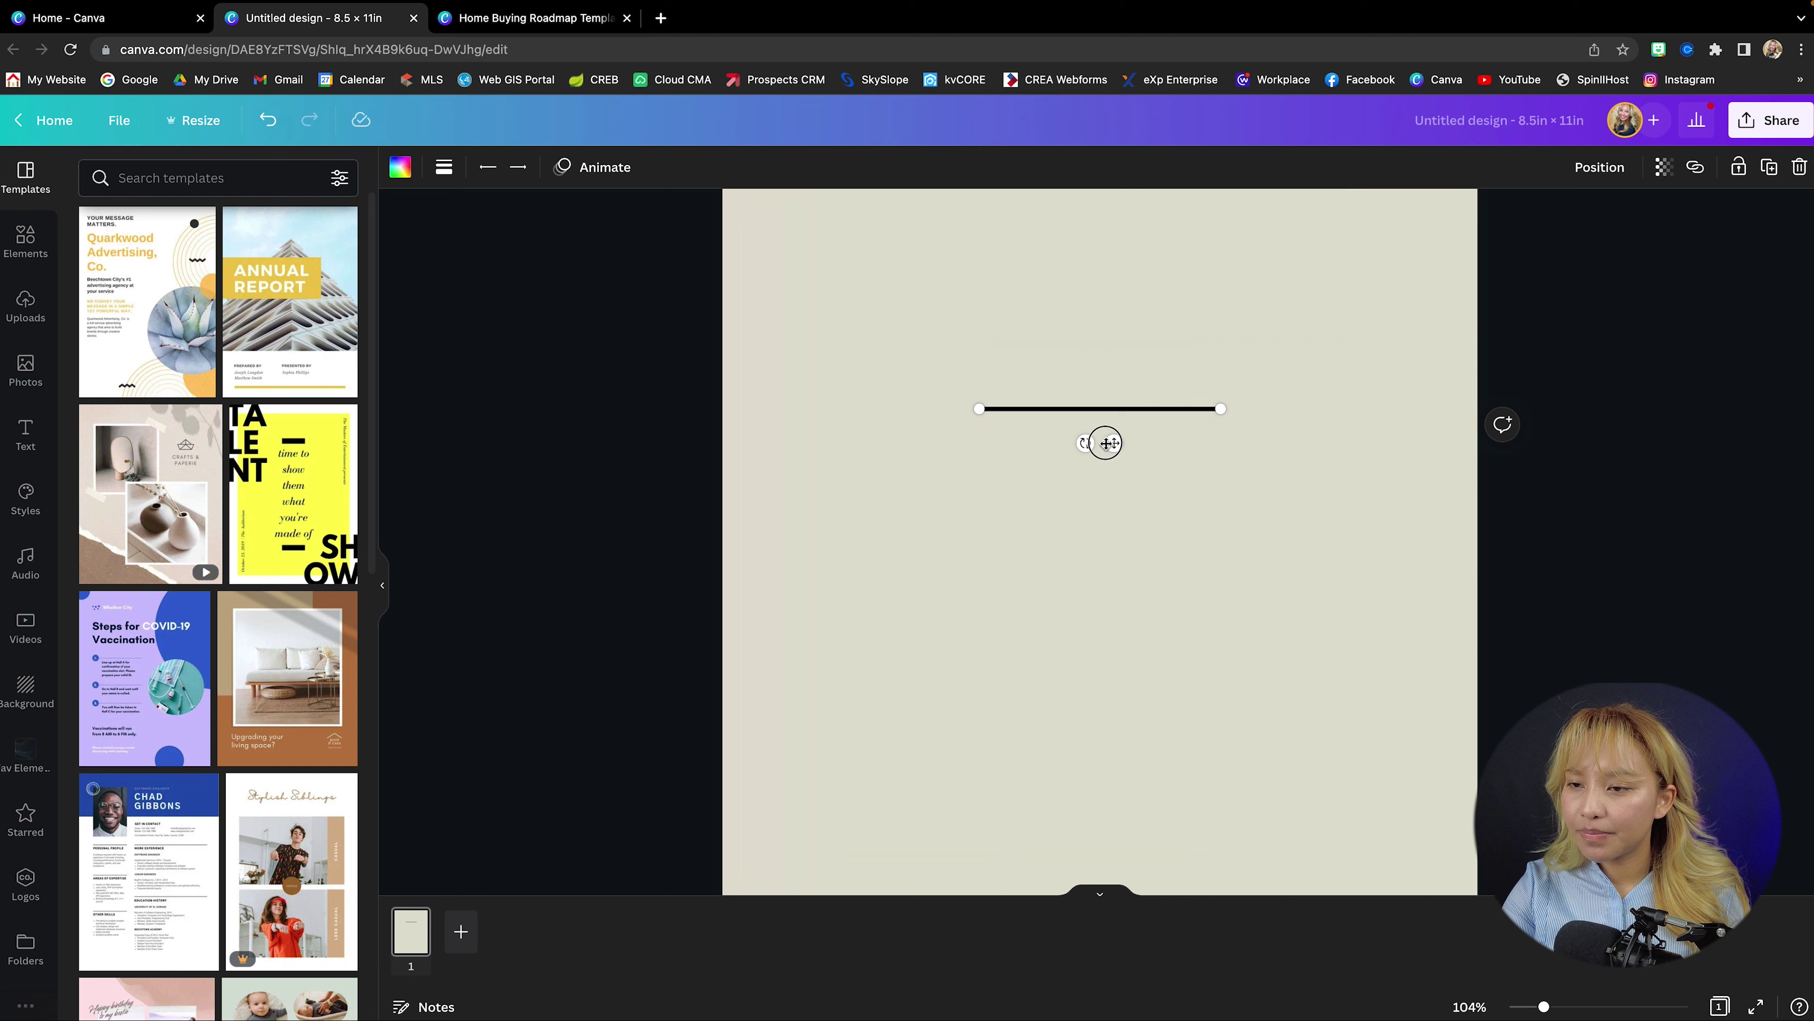
pyautogui.moveTo(1106, 443); pyautogui.dragTo(1055, 395)
pyautogui.moveTo(1165, 362); pyautogui.dragTo(1315, 363)
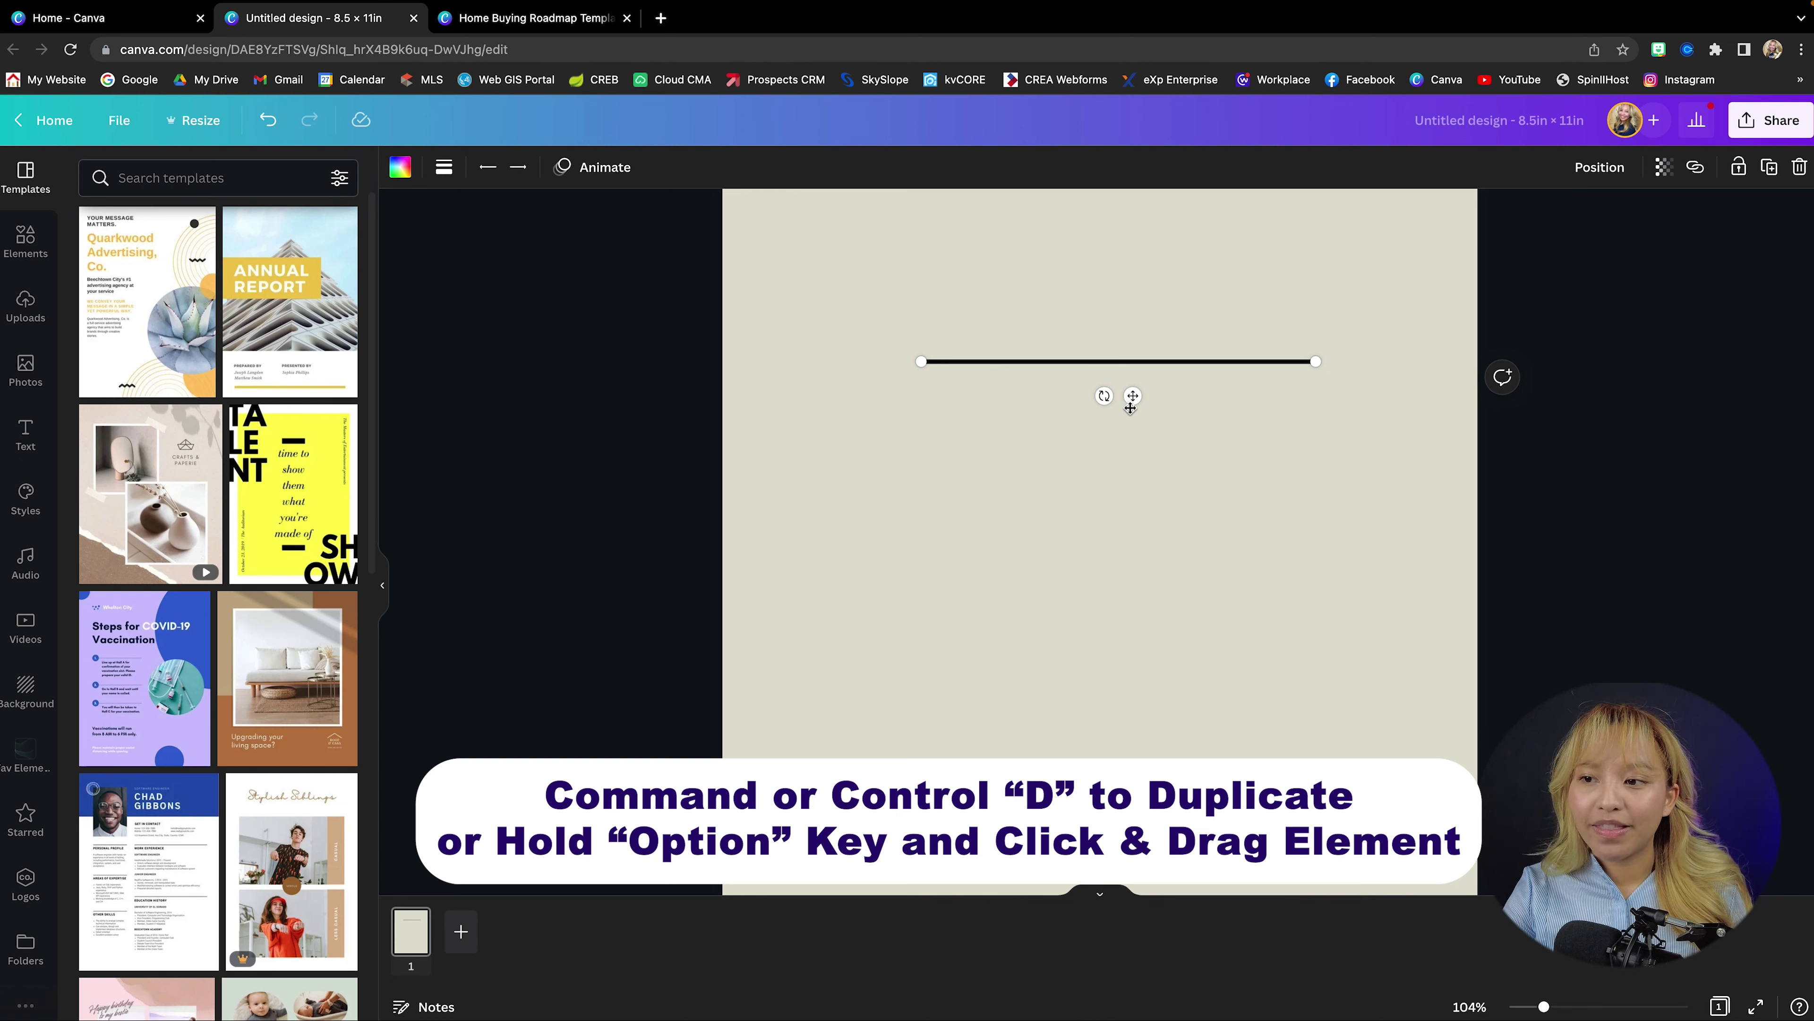
# Duplicate the line twice, stacking the copies further down the page
pyautogui.moveTo(1131, 396); pyautogui.dragTo(1110, 559)
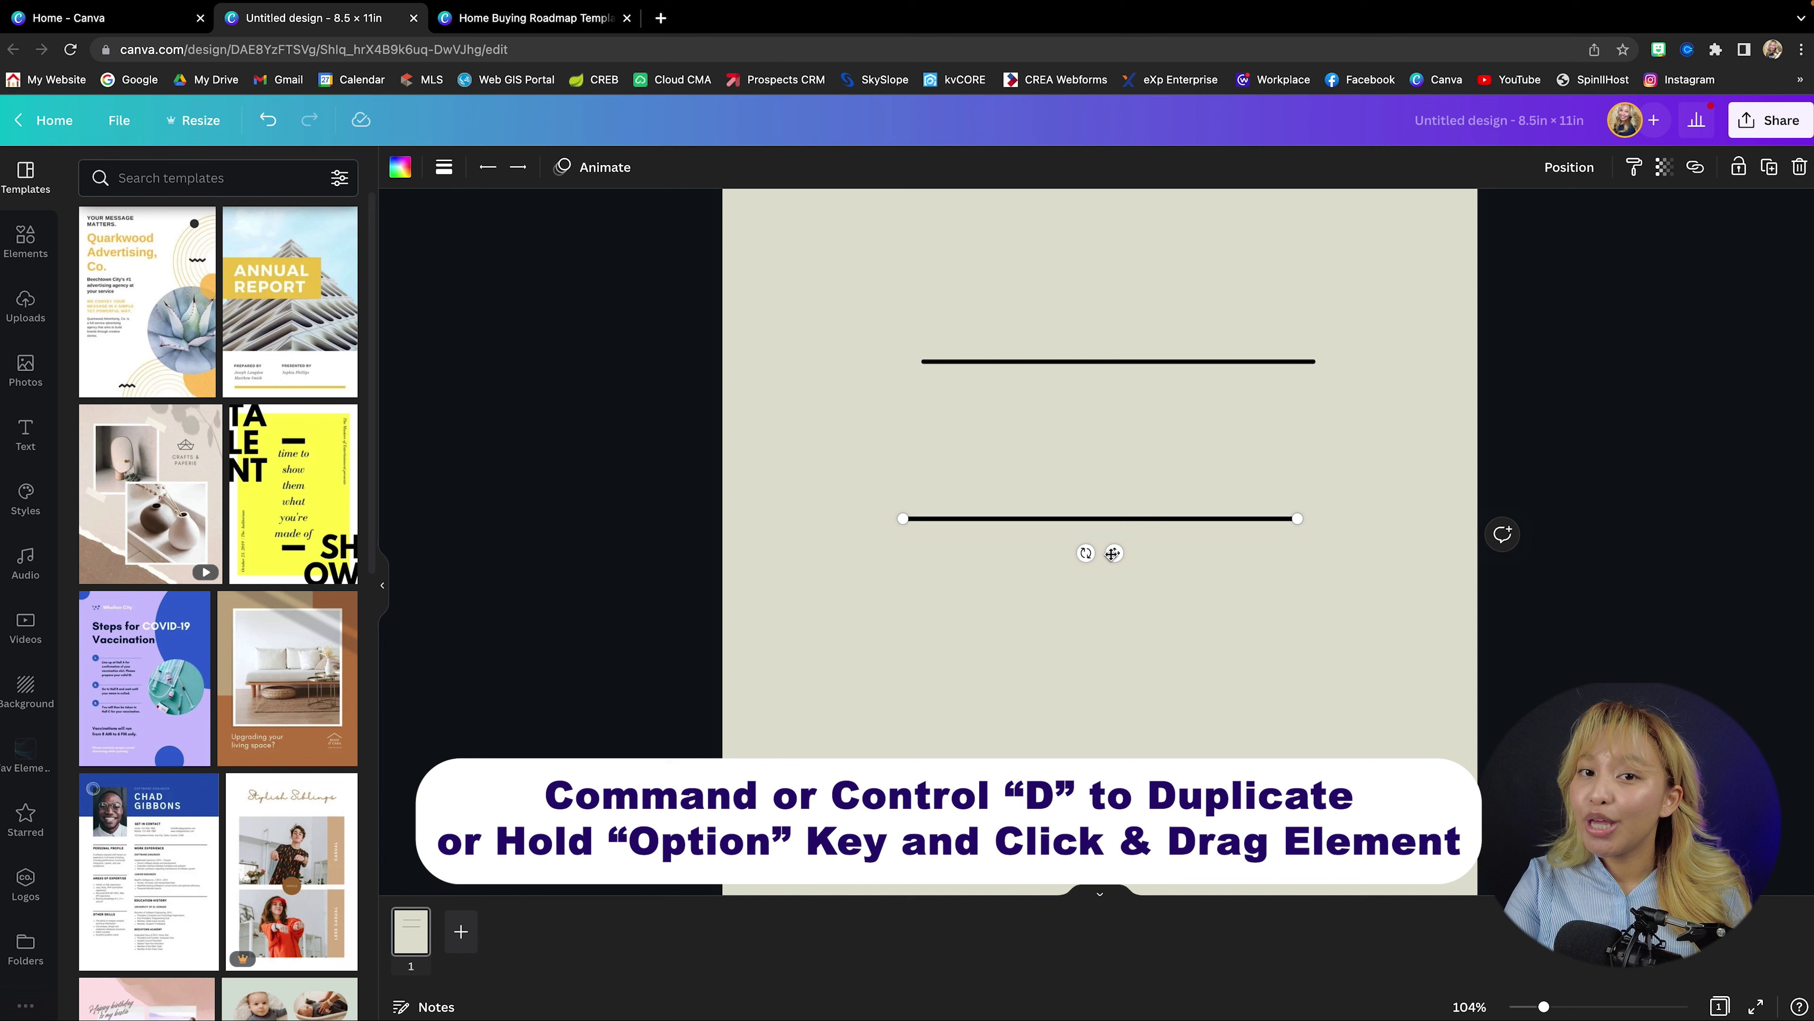
pyautogui.scroll(-2, 1111, 559)
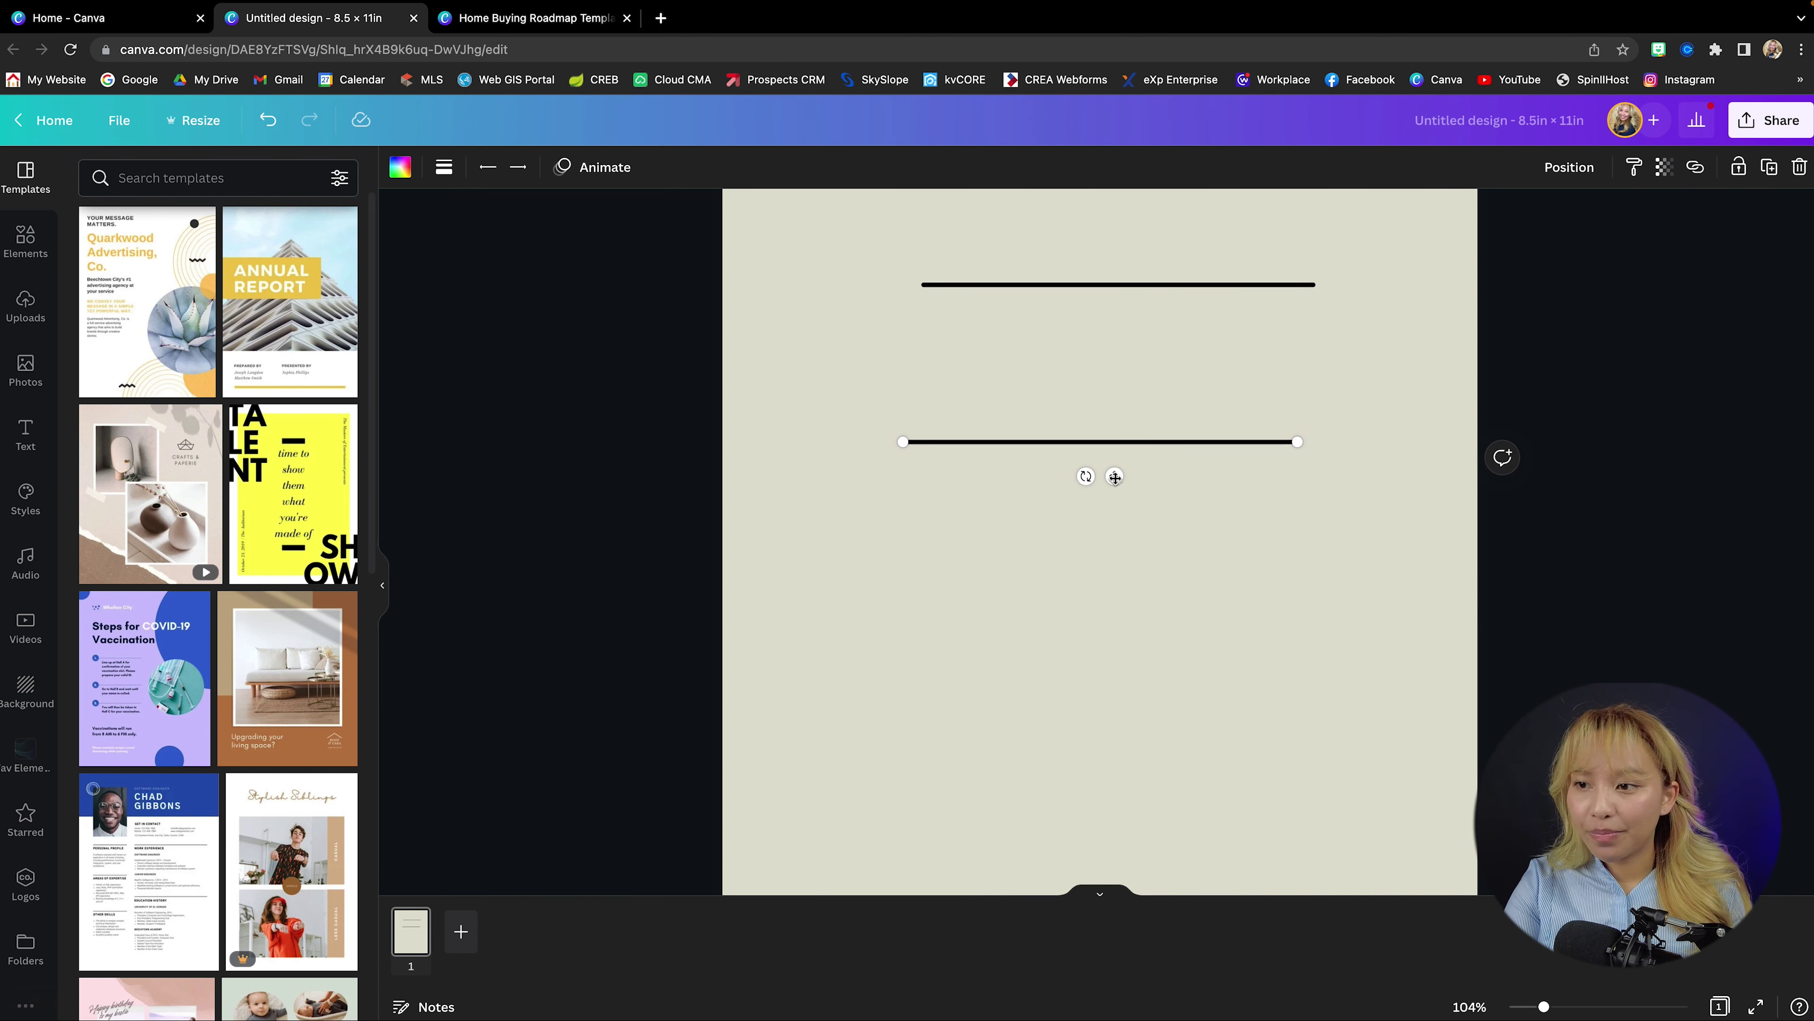
pyautogui.moveTo(1116, 478); pyautogui.dragTo(1134, 676)
pyautogui.scroll(-1, 1134, 676)
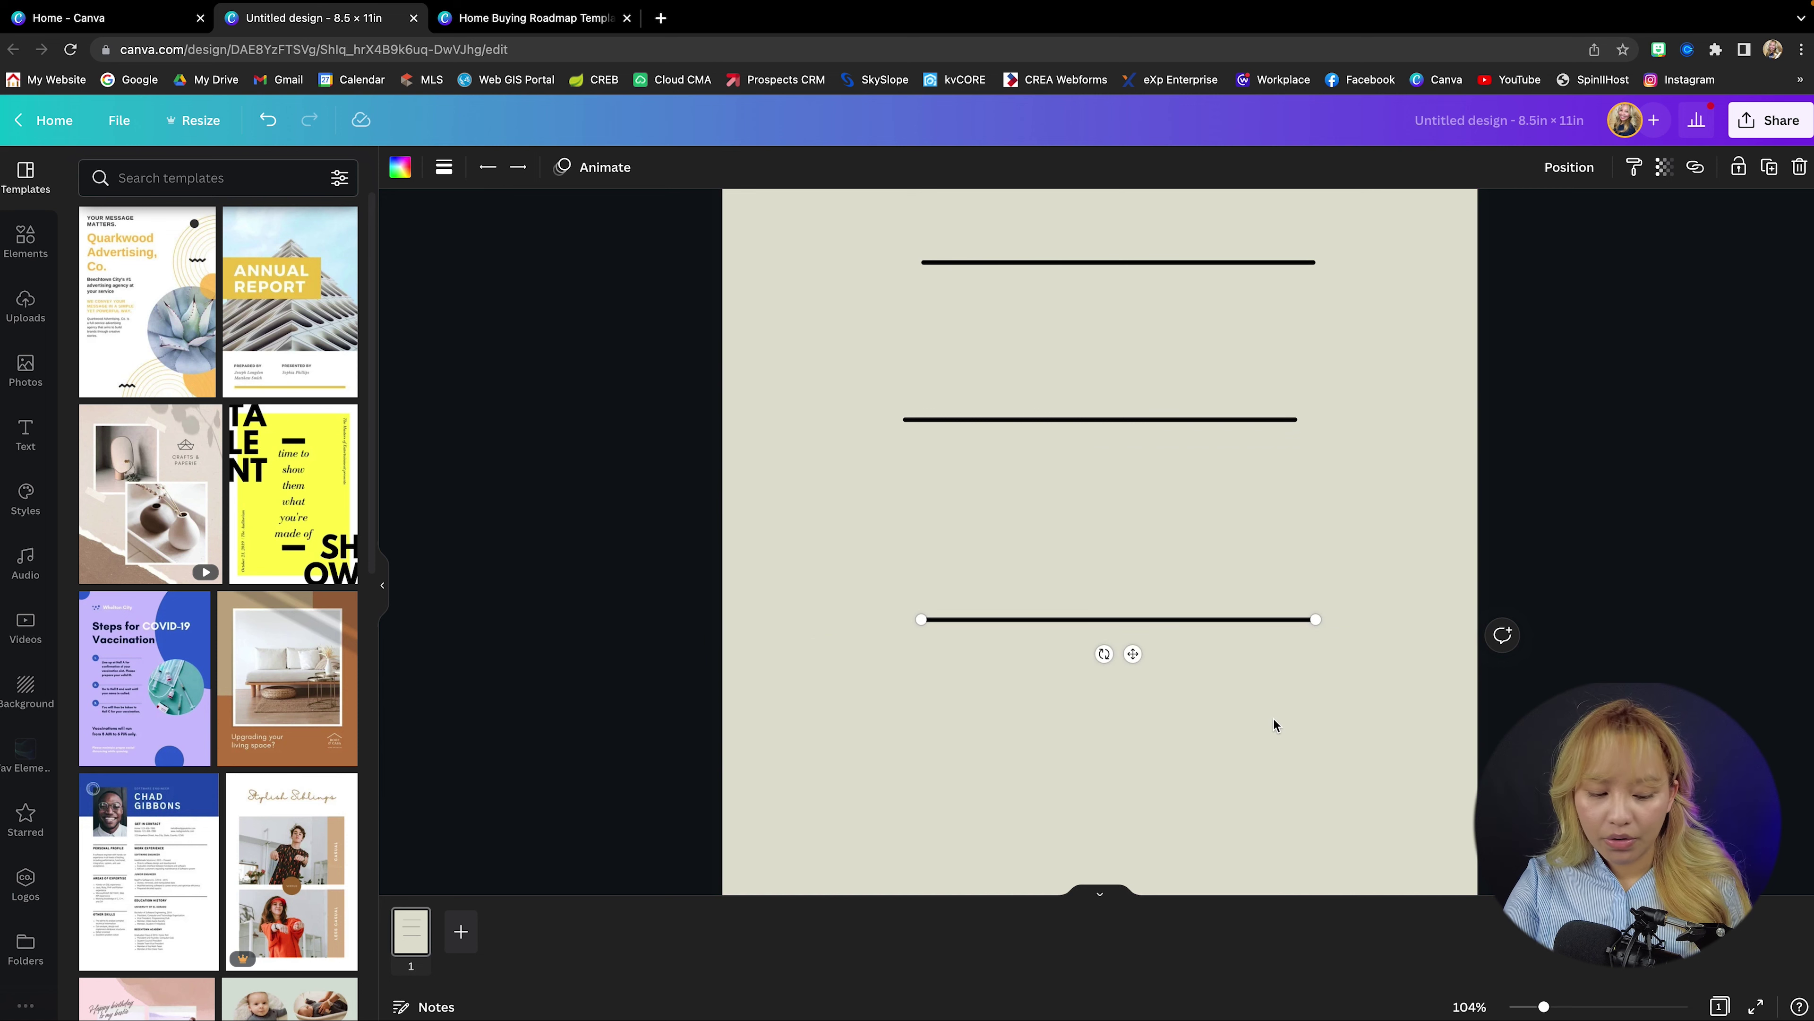
pyautogui.hotkey('ctrl', '-')
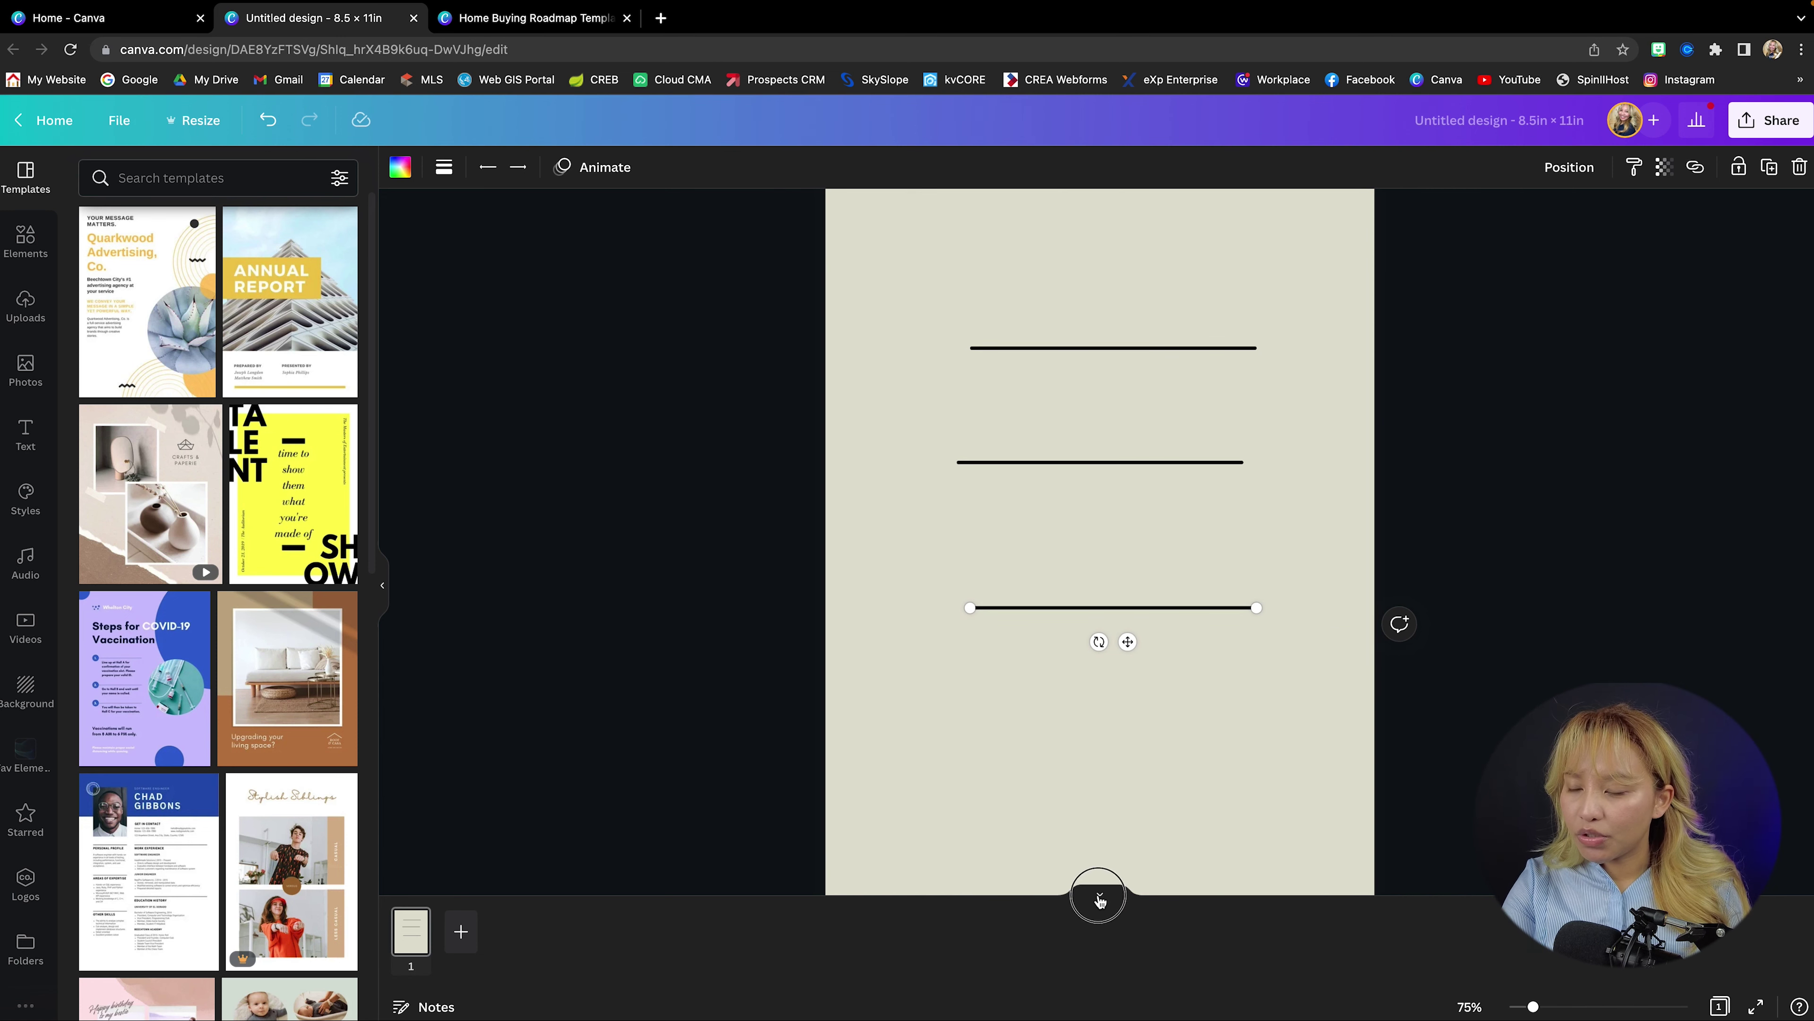
# Centre and evenly space the three lines, then move the group to the page centre
pyautogui.click(1100, 902)
pyautogui.moveTo(1077, 352); pyautogui.dragTo(1155, 738)
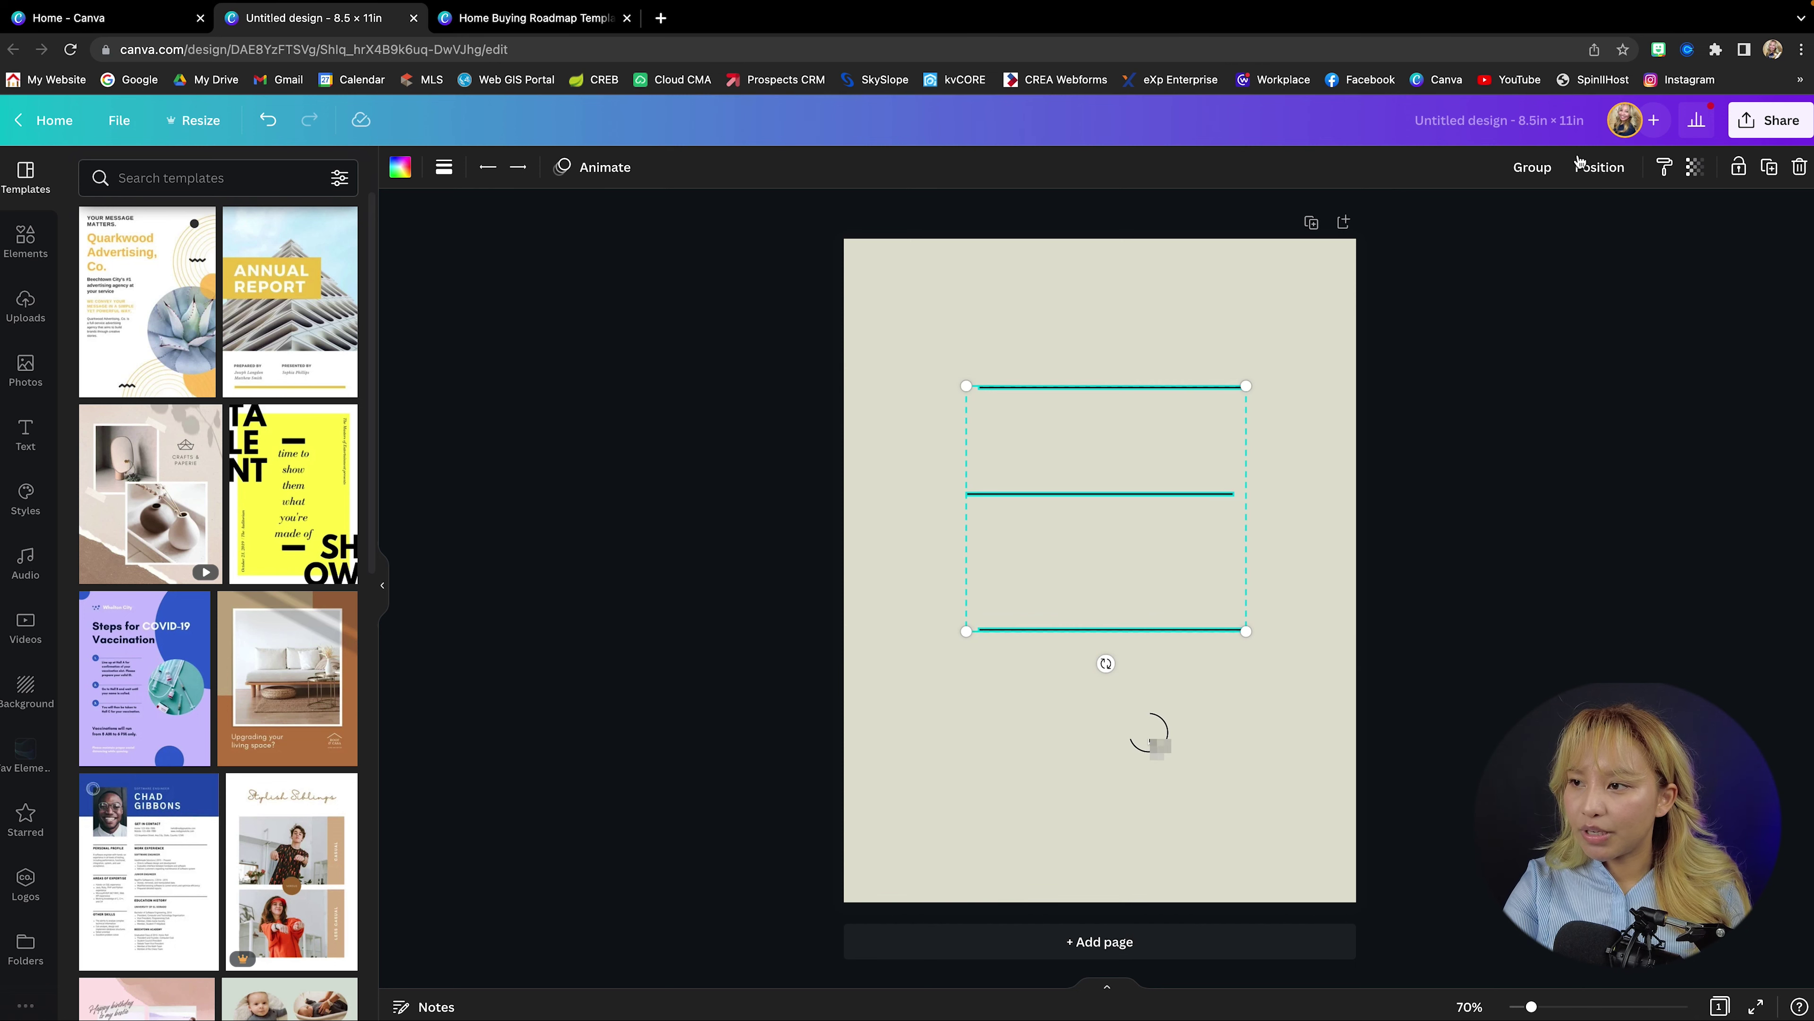
pyautogui.click(1595, 169)
pyautogui.click(1535, 331)
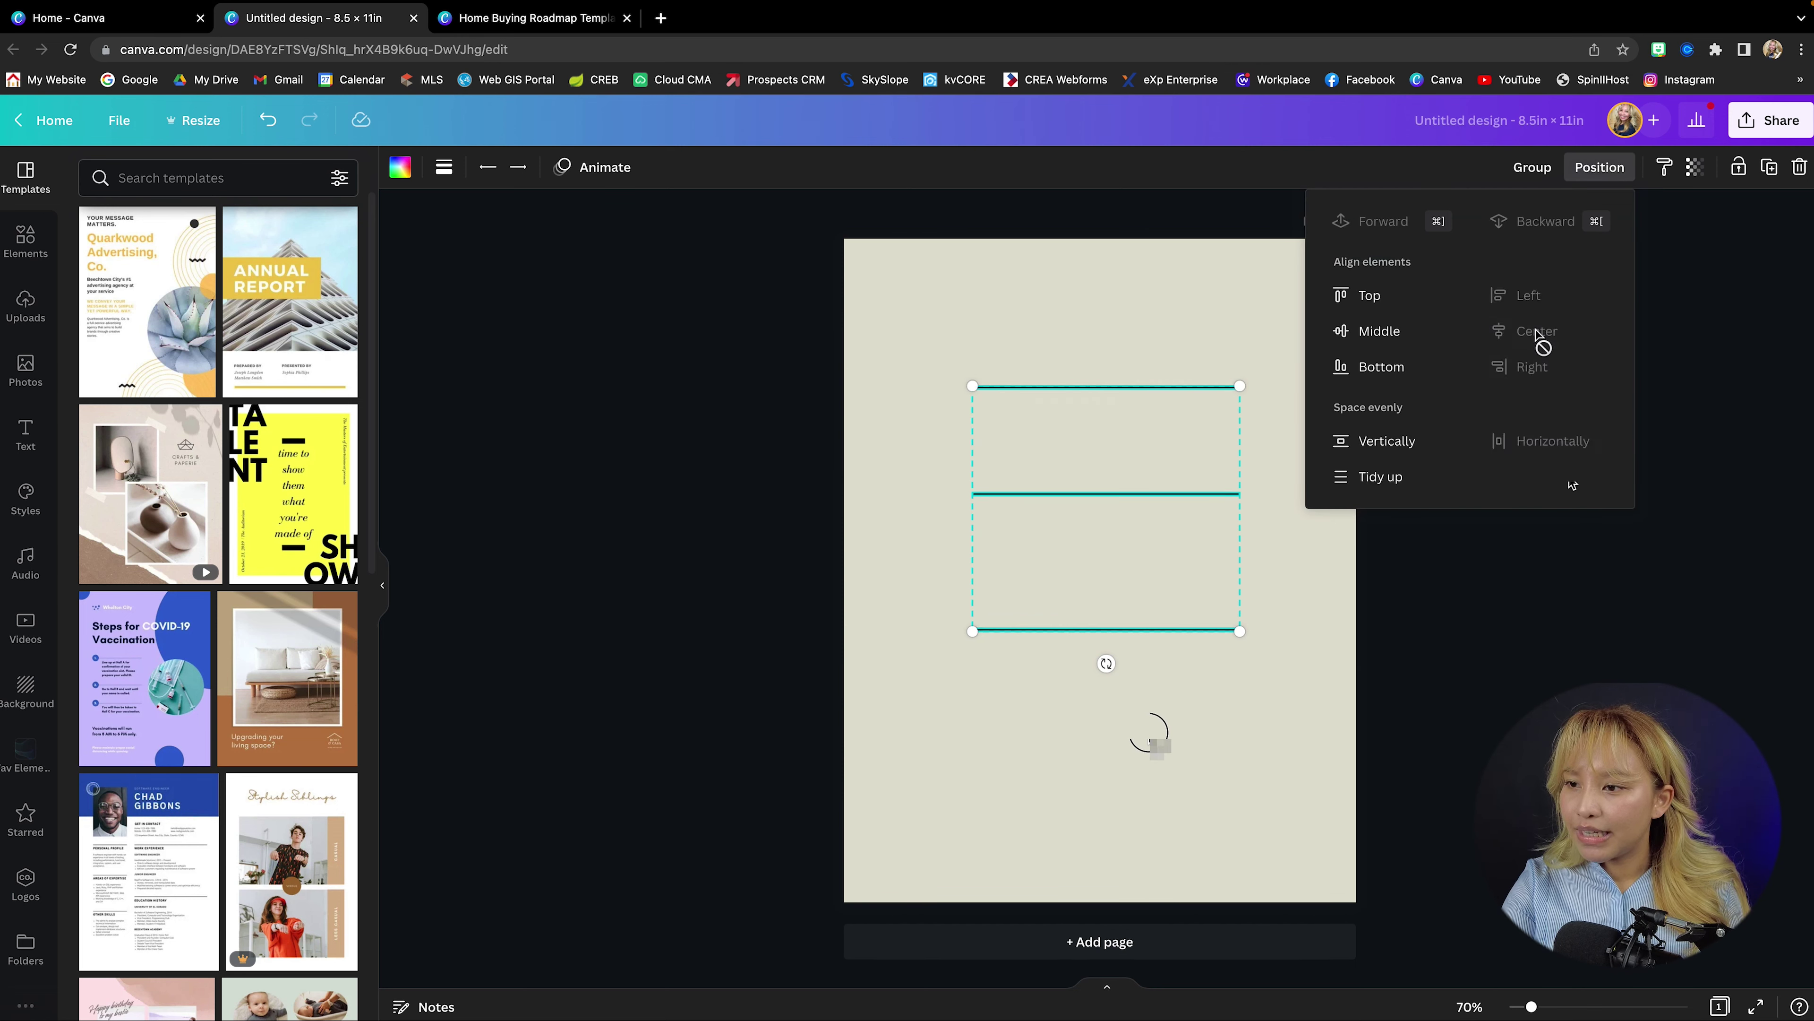
pyautogui.click(1454, 465)
pyautogui.click(1069, 643)
pyautogui.moveTo(1069, 632); pyautogui.dragTo(1078, 680)
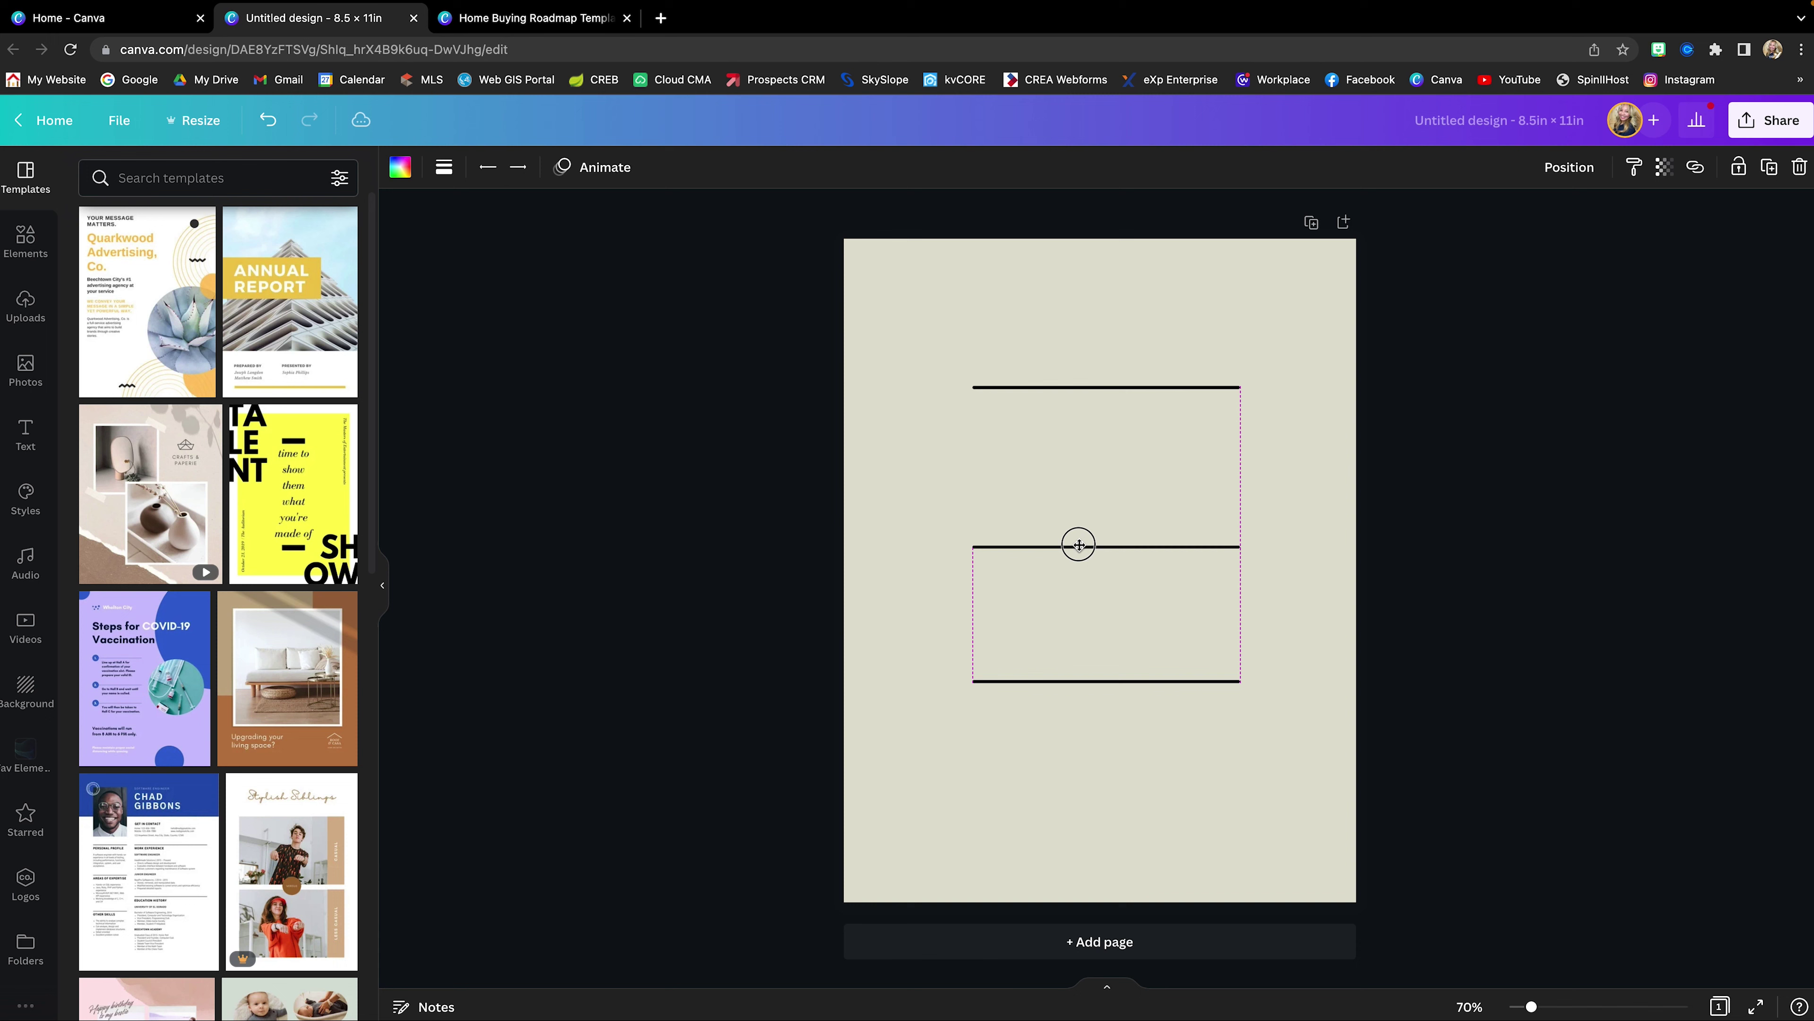
pyautogui.moveTo(1097, 534); pyautogui.dragTo(1092, 571)
pyautogui.click(1292, 484)
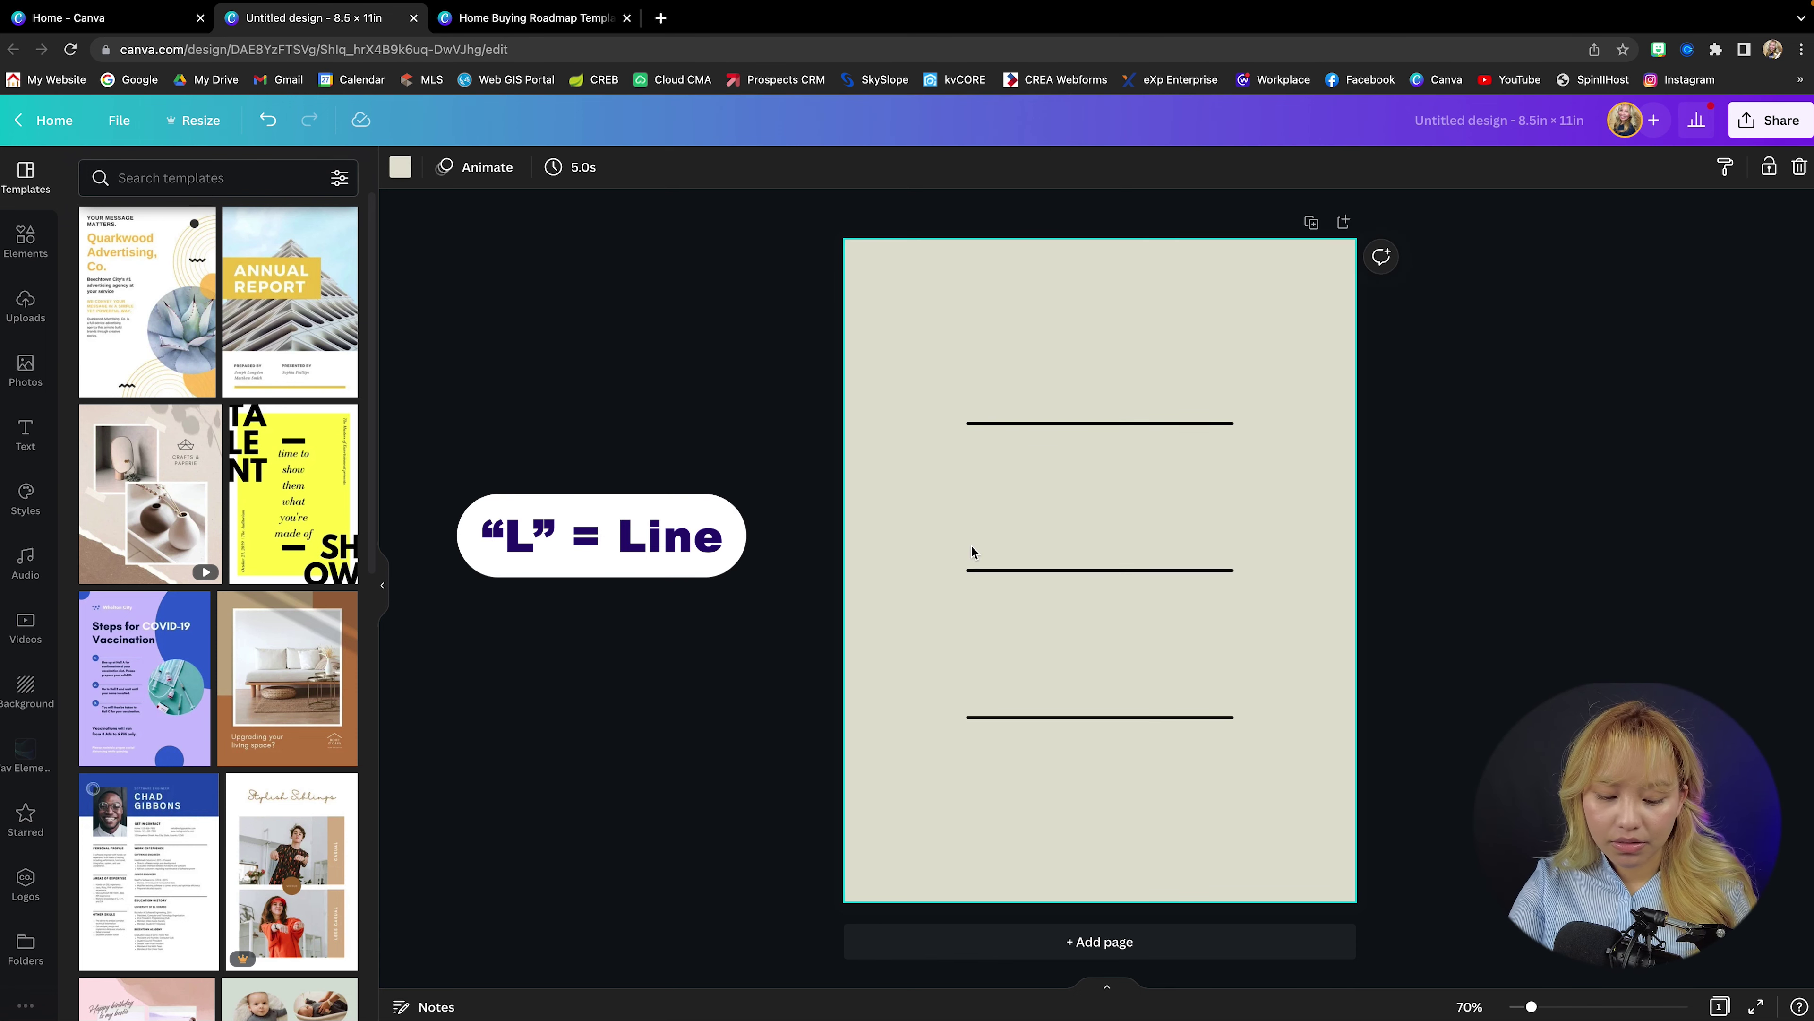
# Add vertical connector lines joining the line ends on the left and right sides
pyautogui.click(989, 556)
pyautogui.moveTo(1106, 596); pyautogui.dragTo(968, 571)
pyautogui.moveTo(931, 494); pyautogui.dragTo(1198, 662)
pyautogui.scroll(-2, 1379, 485)
pyautogui.click(1378, 485)
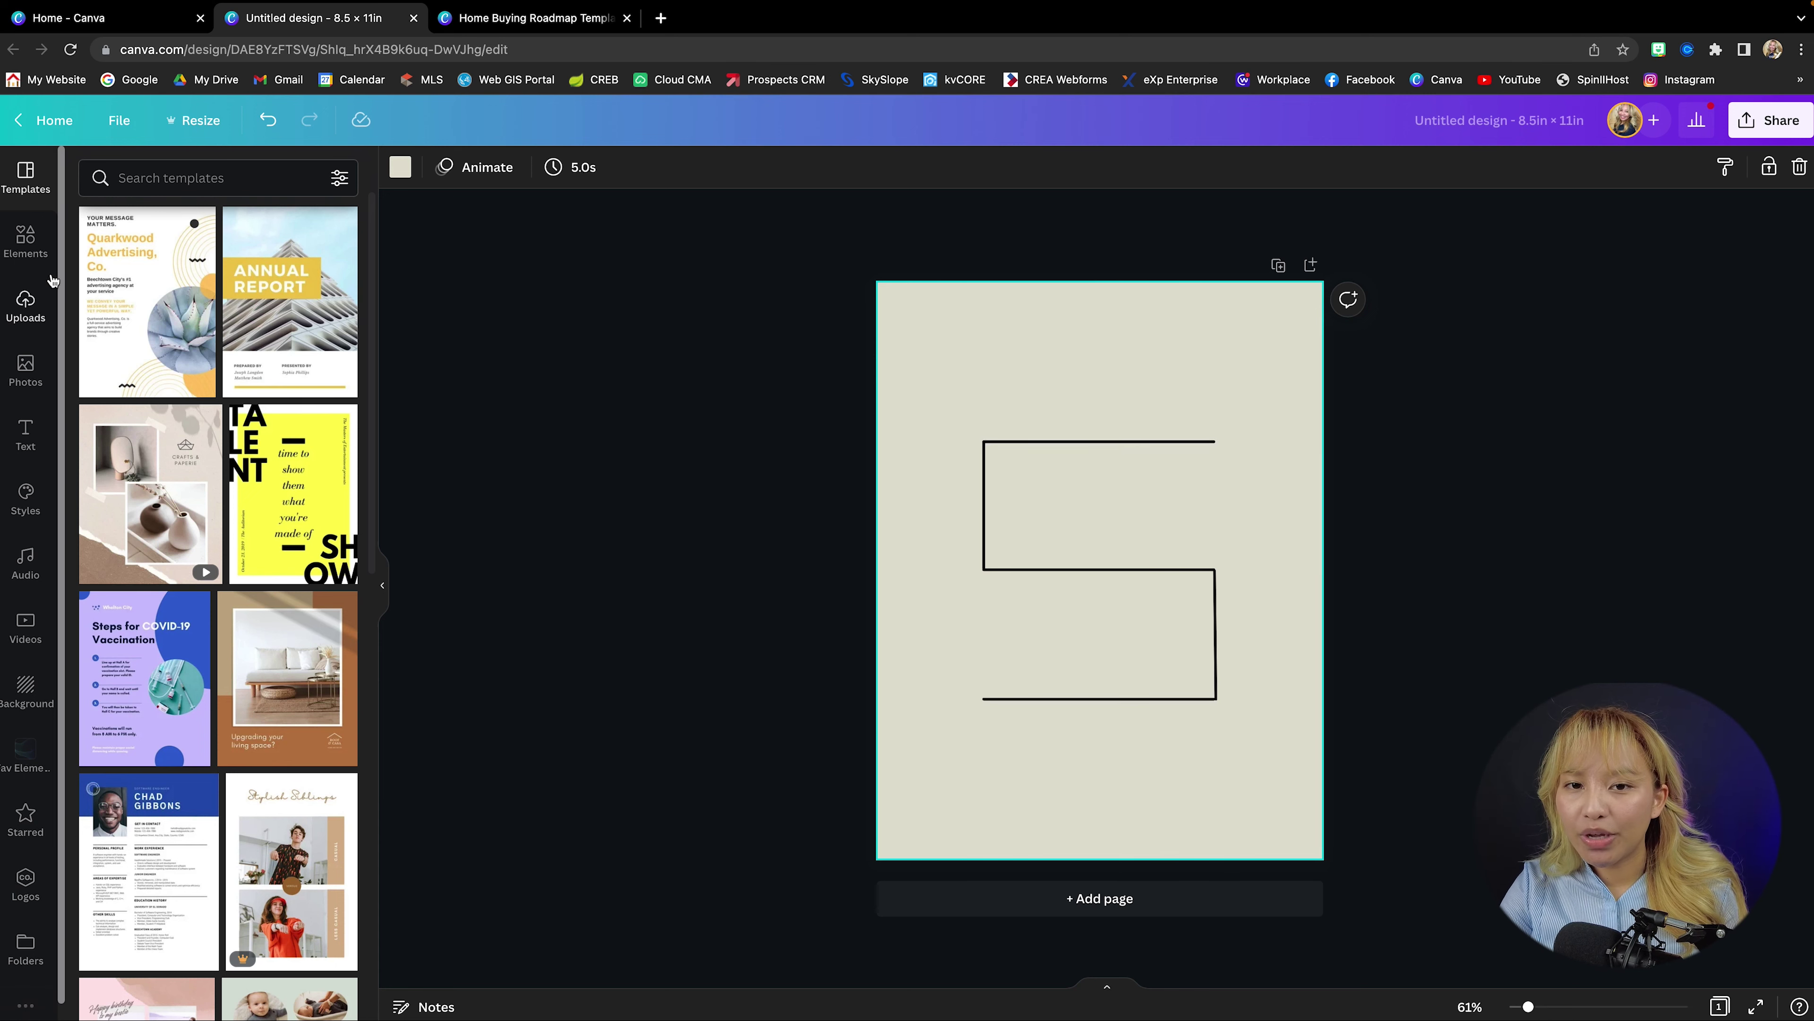
# Add a square from Lines & Shapes and shrink it
pyautogui.click(25, 239)
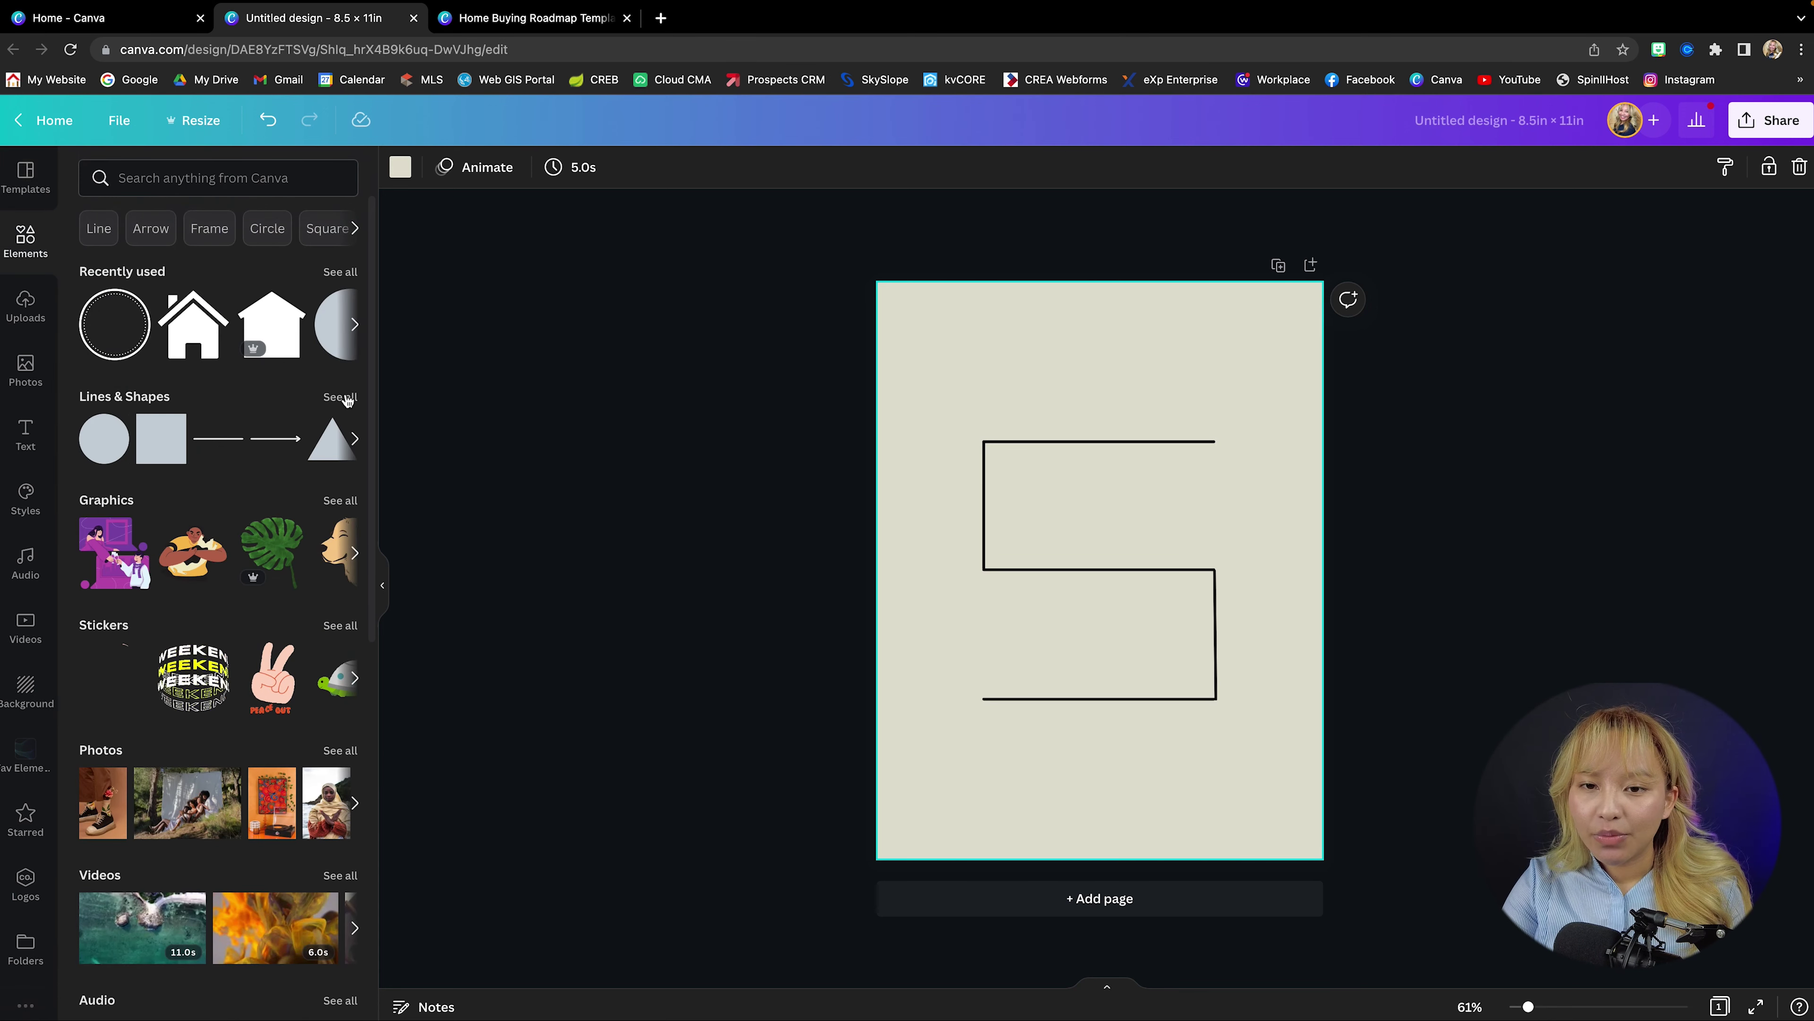
pyautogui.click(340, 397)
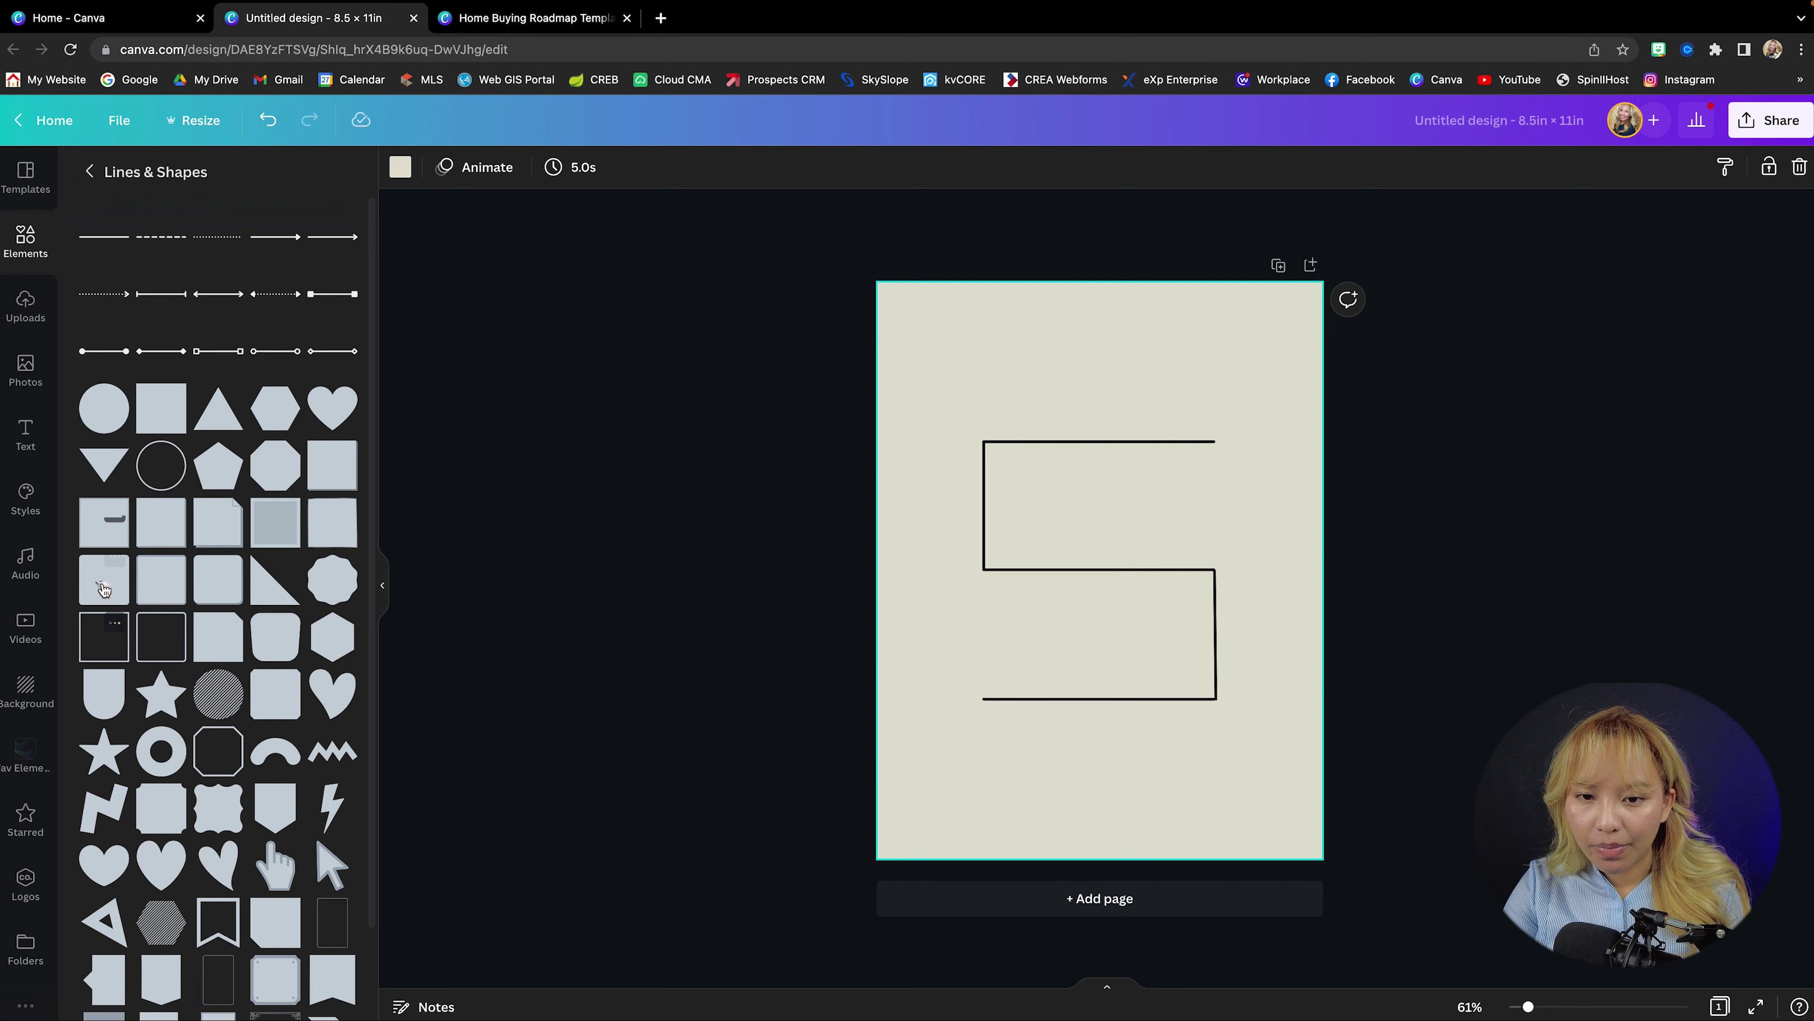
pyautogui.click(103, 585)
pyautogui.moveTo(1207, 615); pyautogui.dragTo(1164, 615)
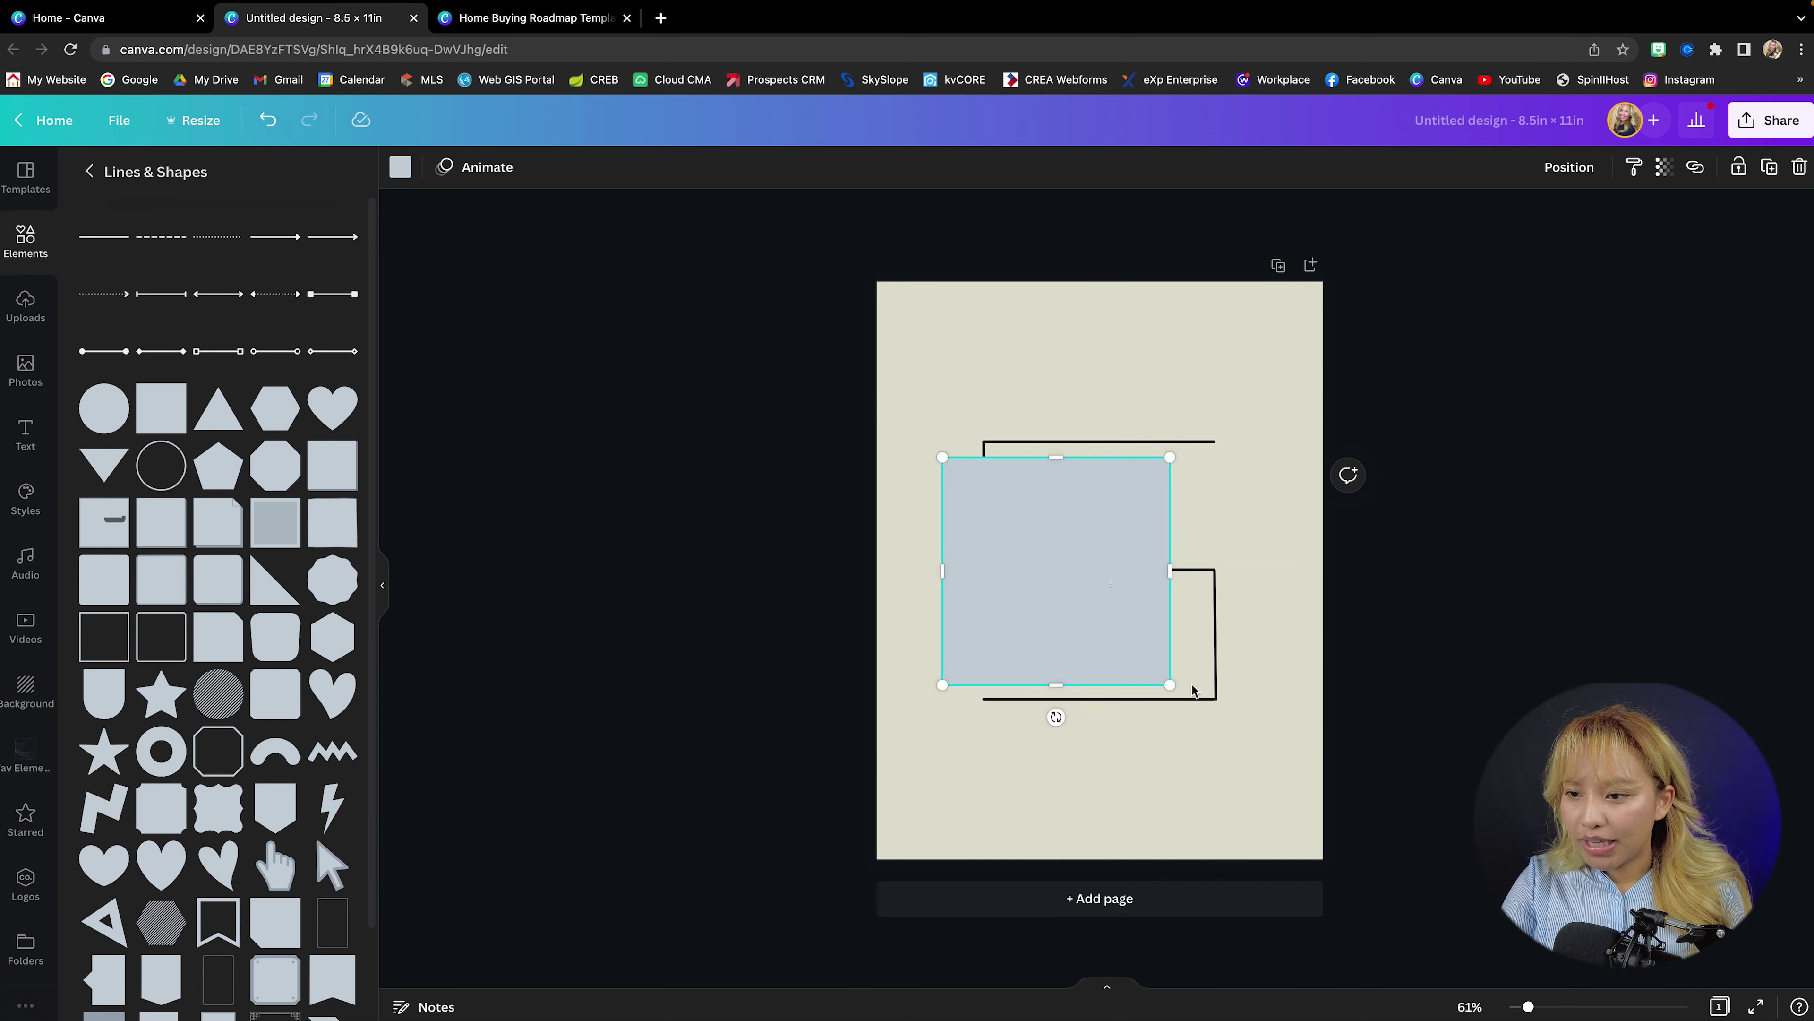
pyautogui.moveTo(1168, 683); pyautogui.dragTo(1094, 610)
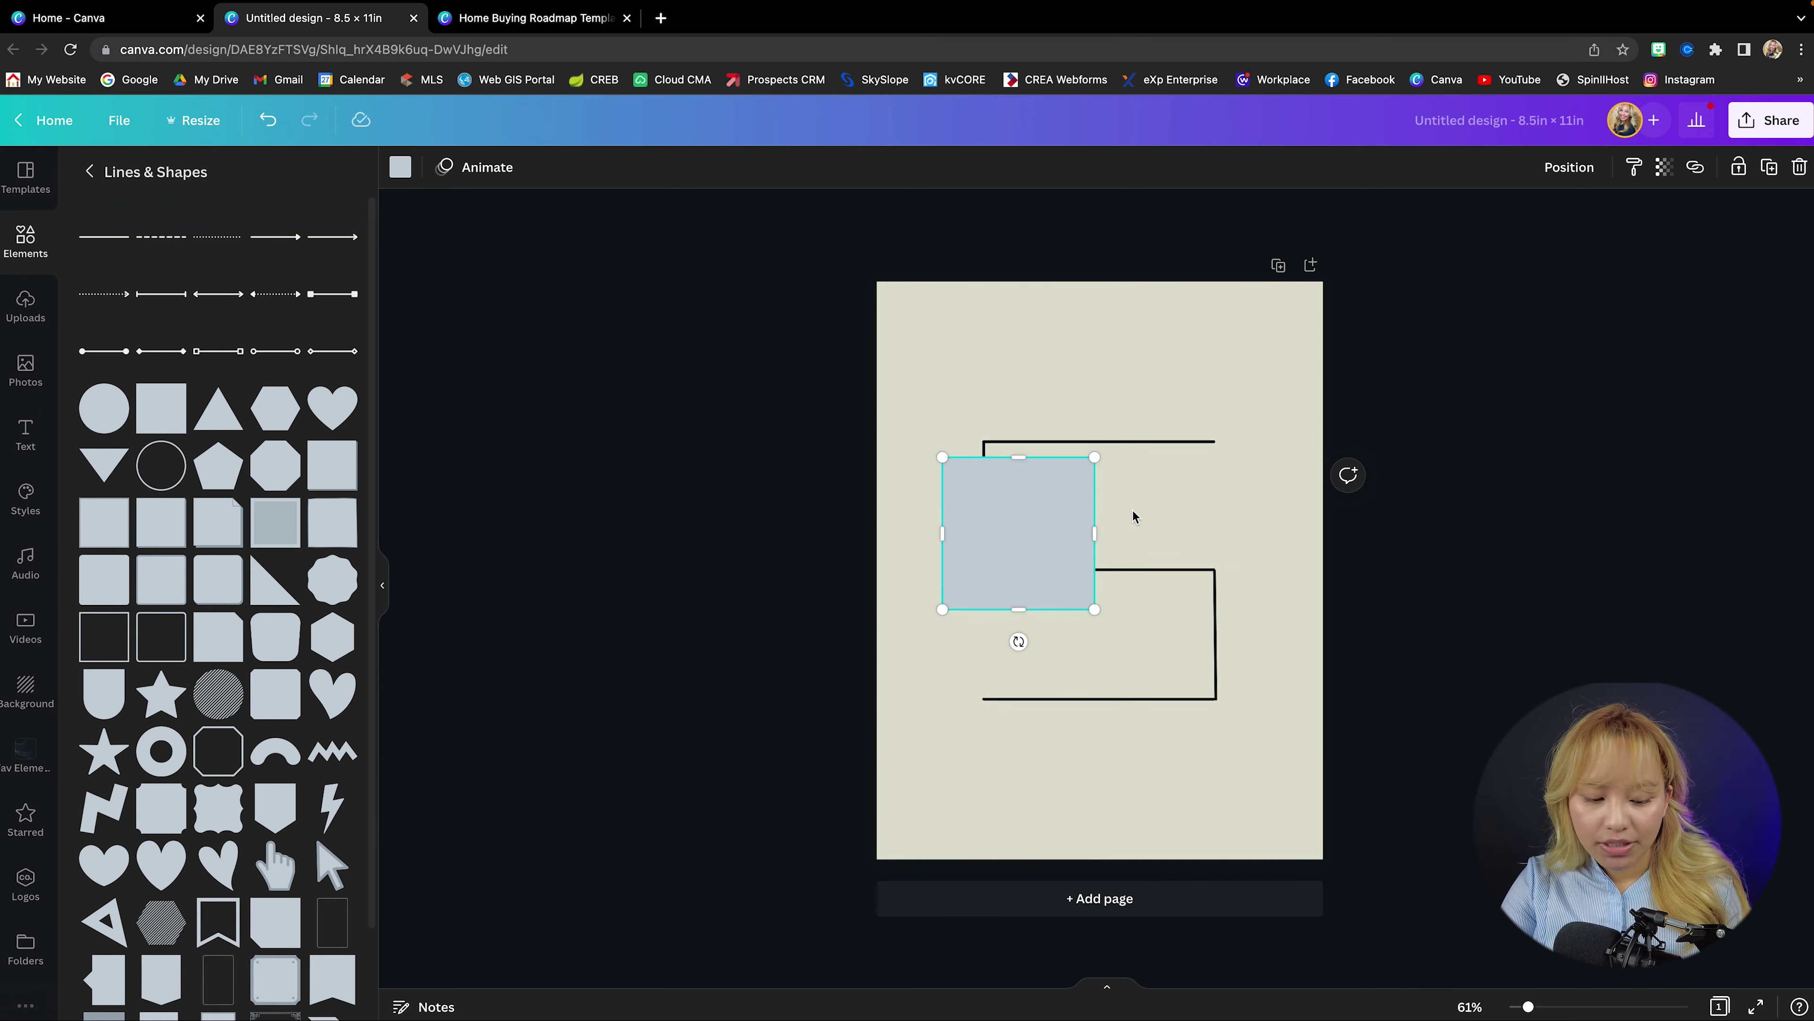
pyautogui.scroll(3, 1134, 516)
# Make the square white and resize it into a short box on the top line's right end
pyautogui.click(982, 525)
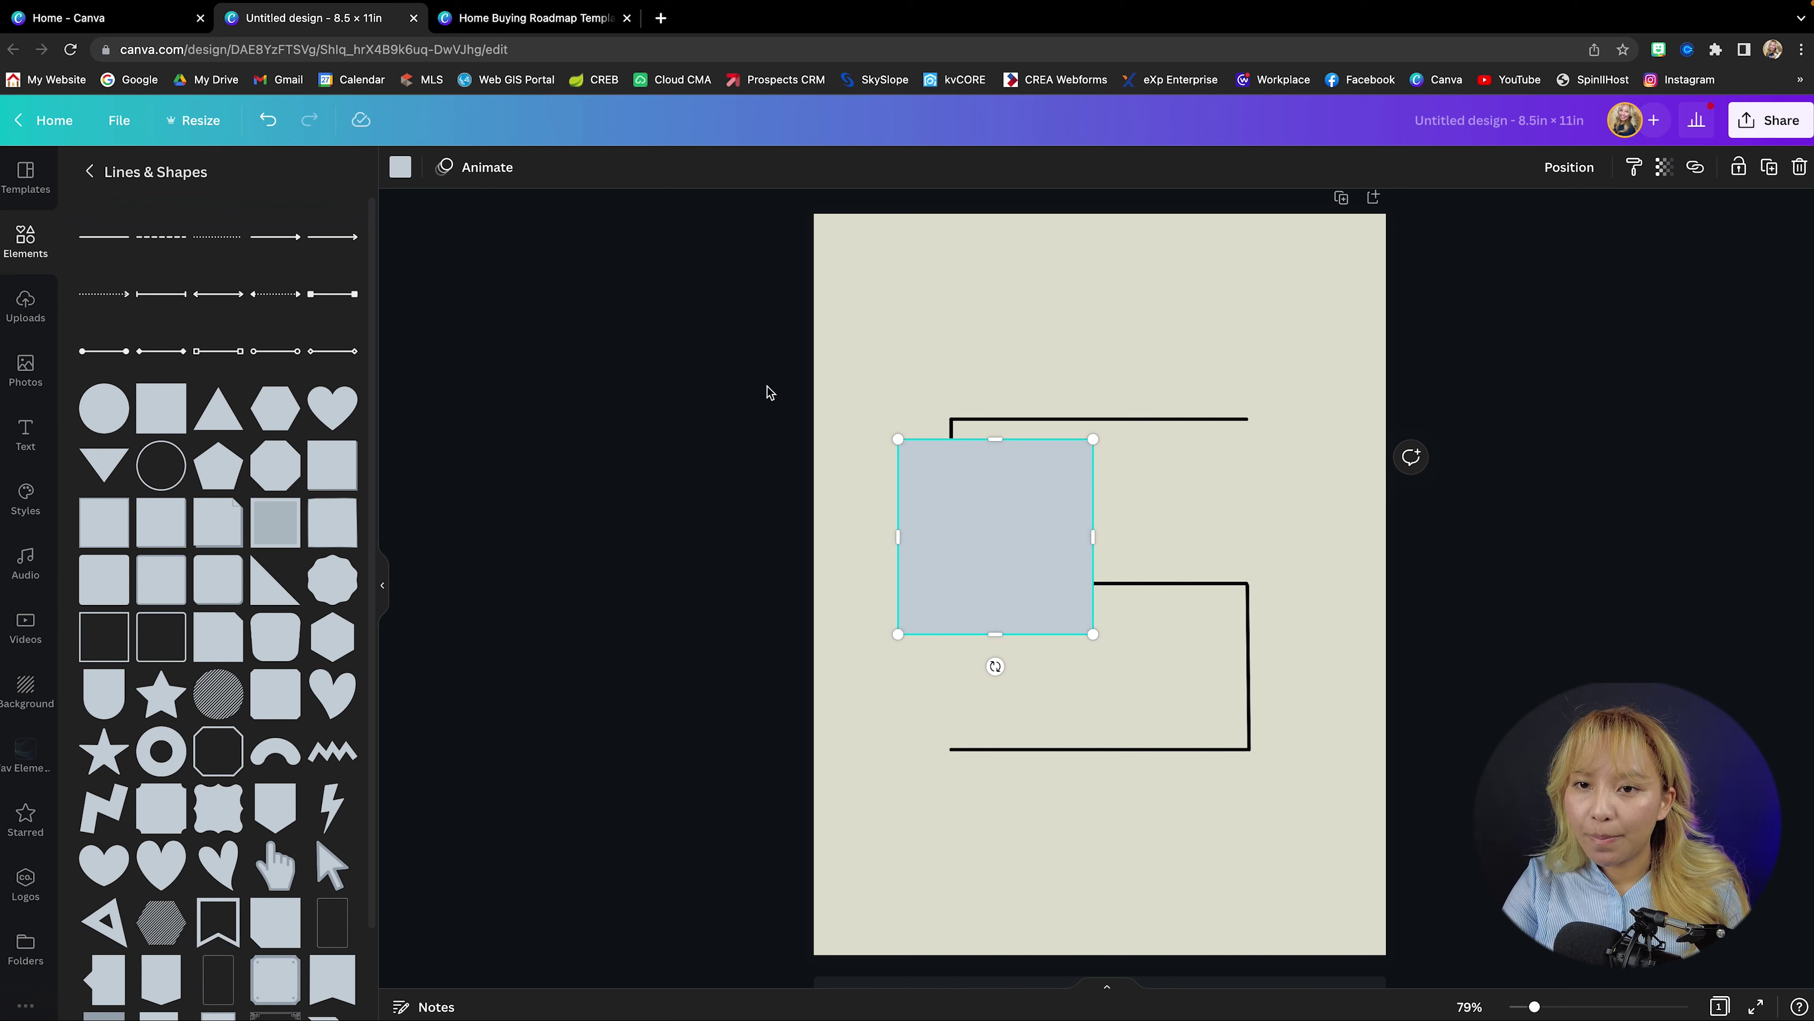
pyautogui.click(402, 168)
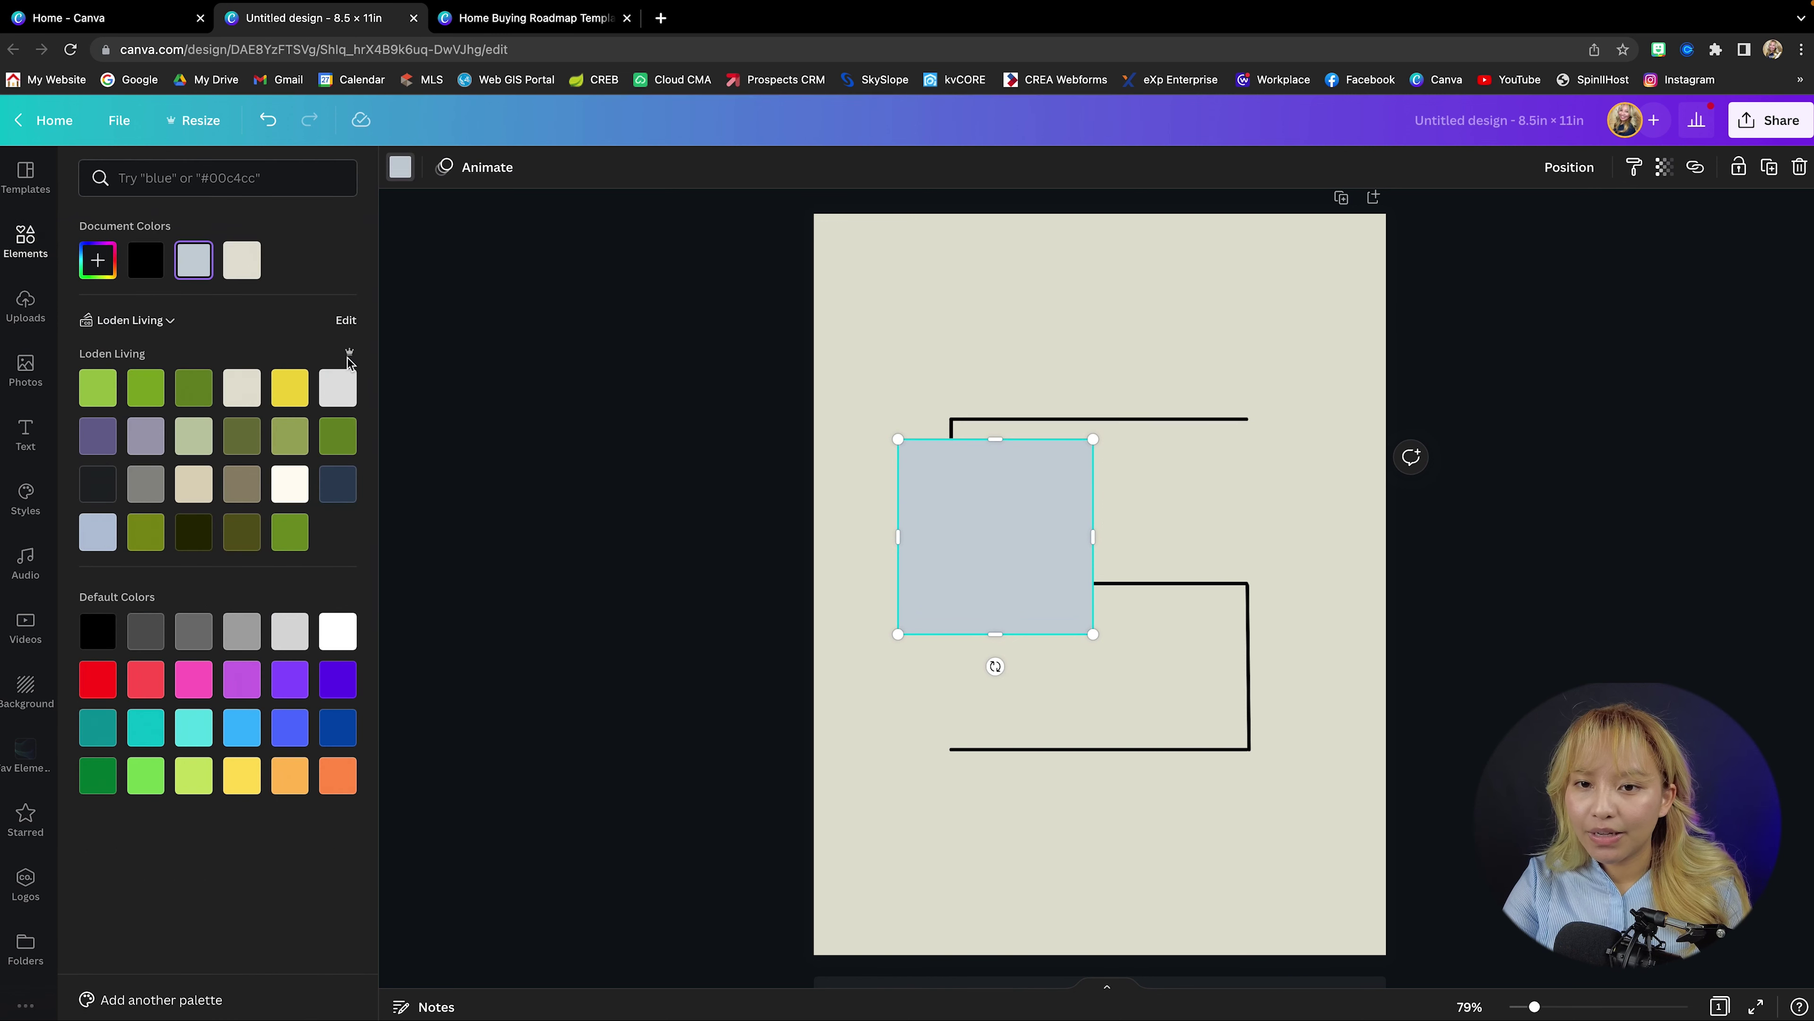
pyautogui.click(345, 621)
pyautogui.moveTo(928, 544); pyautogui.dragTo(1109, 473)
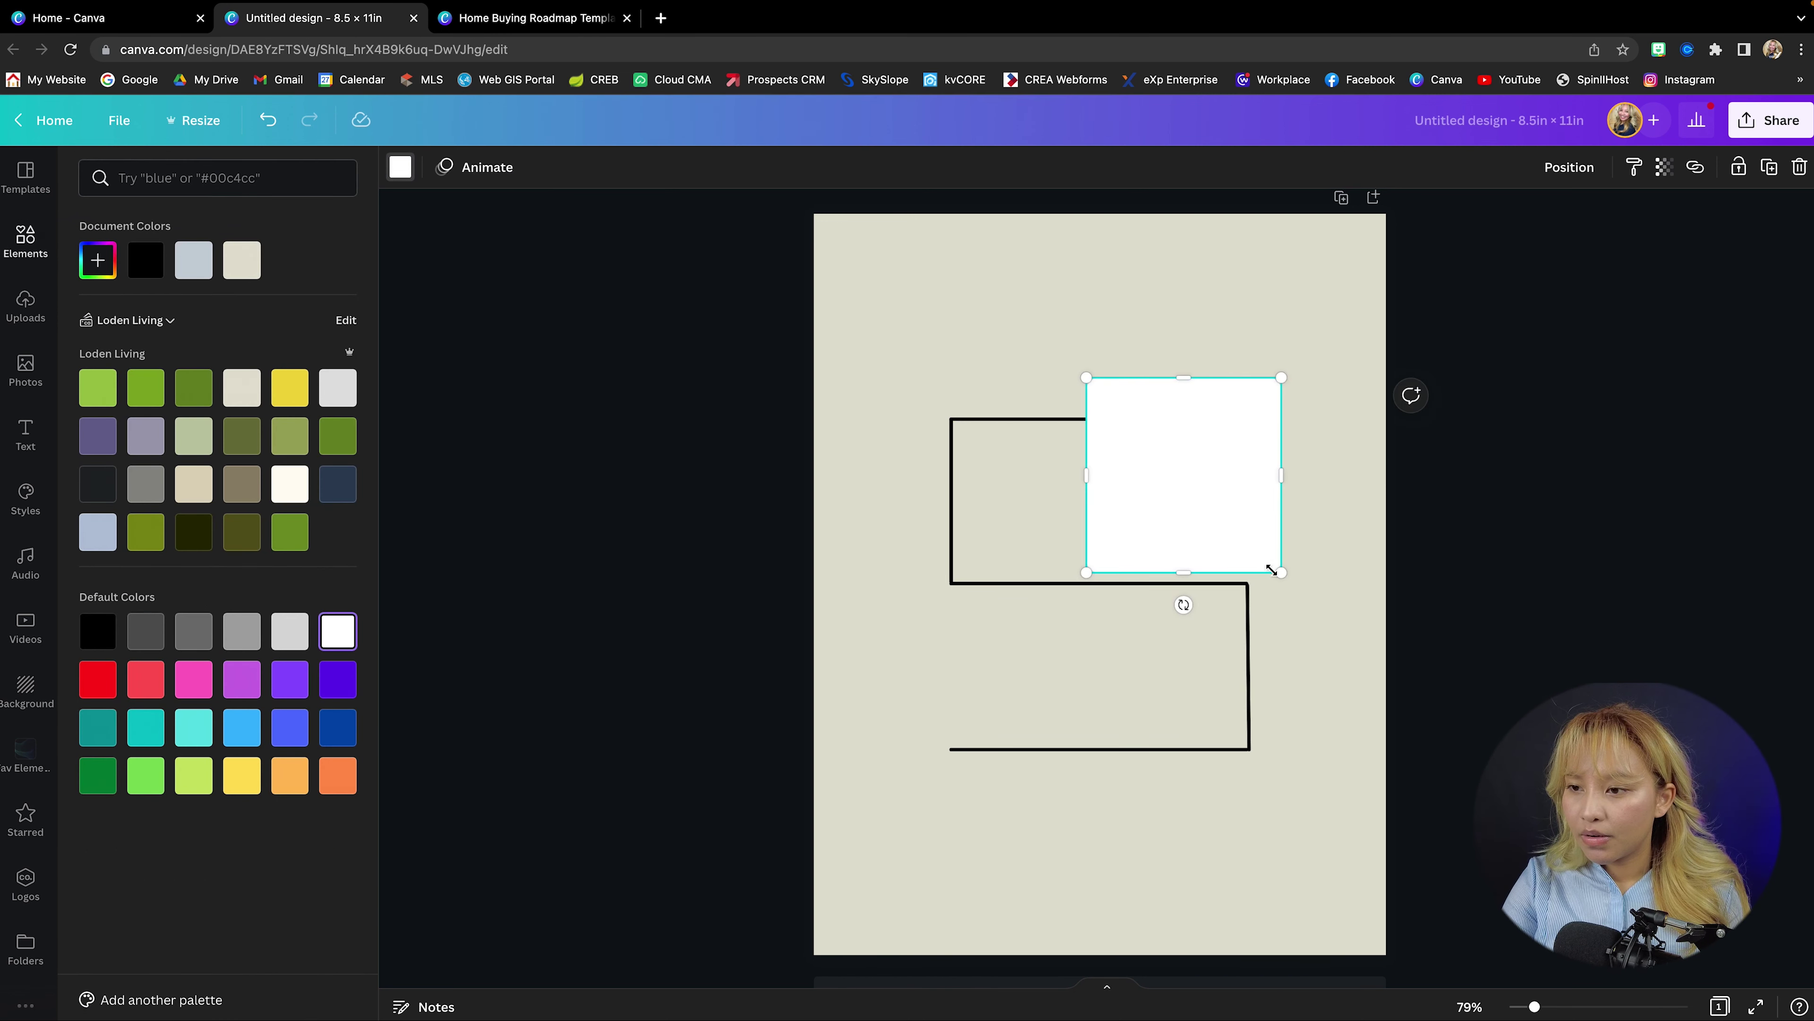
pyautogui.moveTo(1272, 570); pyautogui.dragTo(1216, 481)
pyautogui.keyDown('ctrl'); pyautogui.scroll(3, 1260, 496); pyautogui.keyUp('ctrl')
pyautogui.scroll(1, 1255, 486)
pyautogui.moveTo(1281, 547); pyautogui.dragTo(1281, 459)
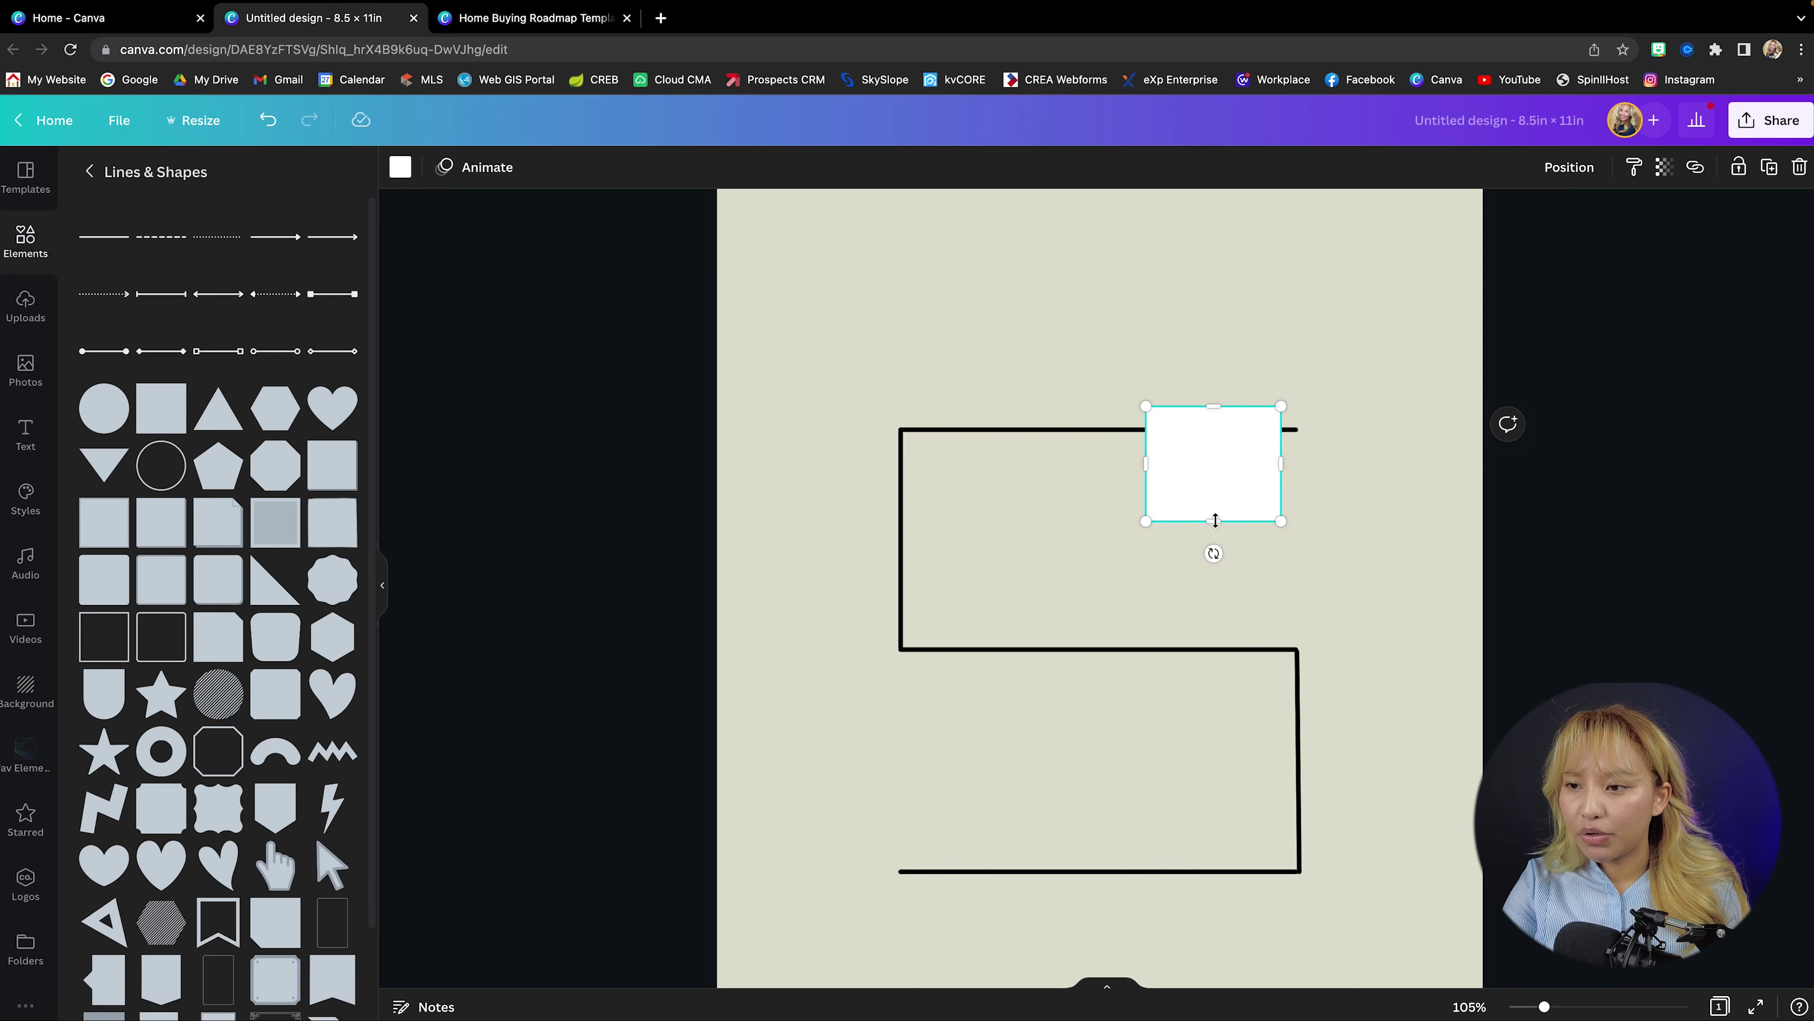
pyautogui.moveTo(1214, 522); pyautogui.dragTo(1214, 506)
# Add a circle shape from Lines & Shapes and shrink it
pyautogui.click(1335, 505)
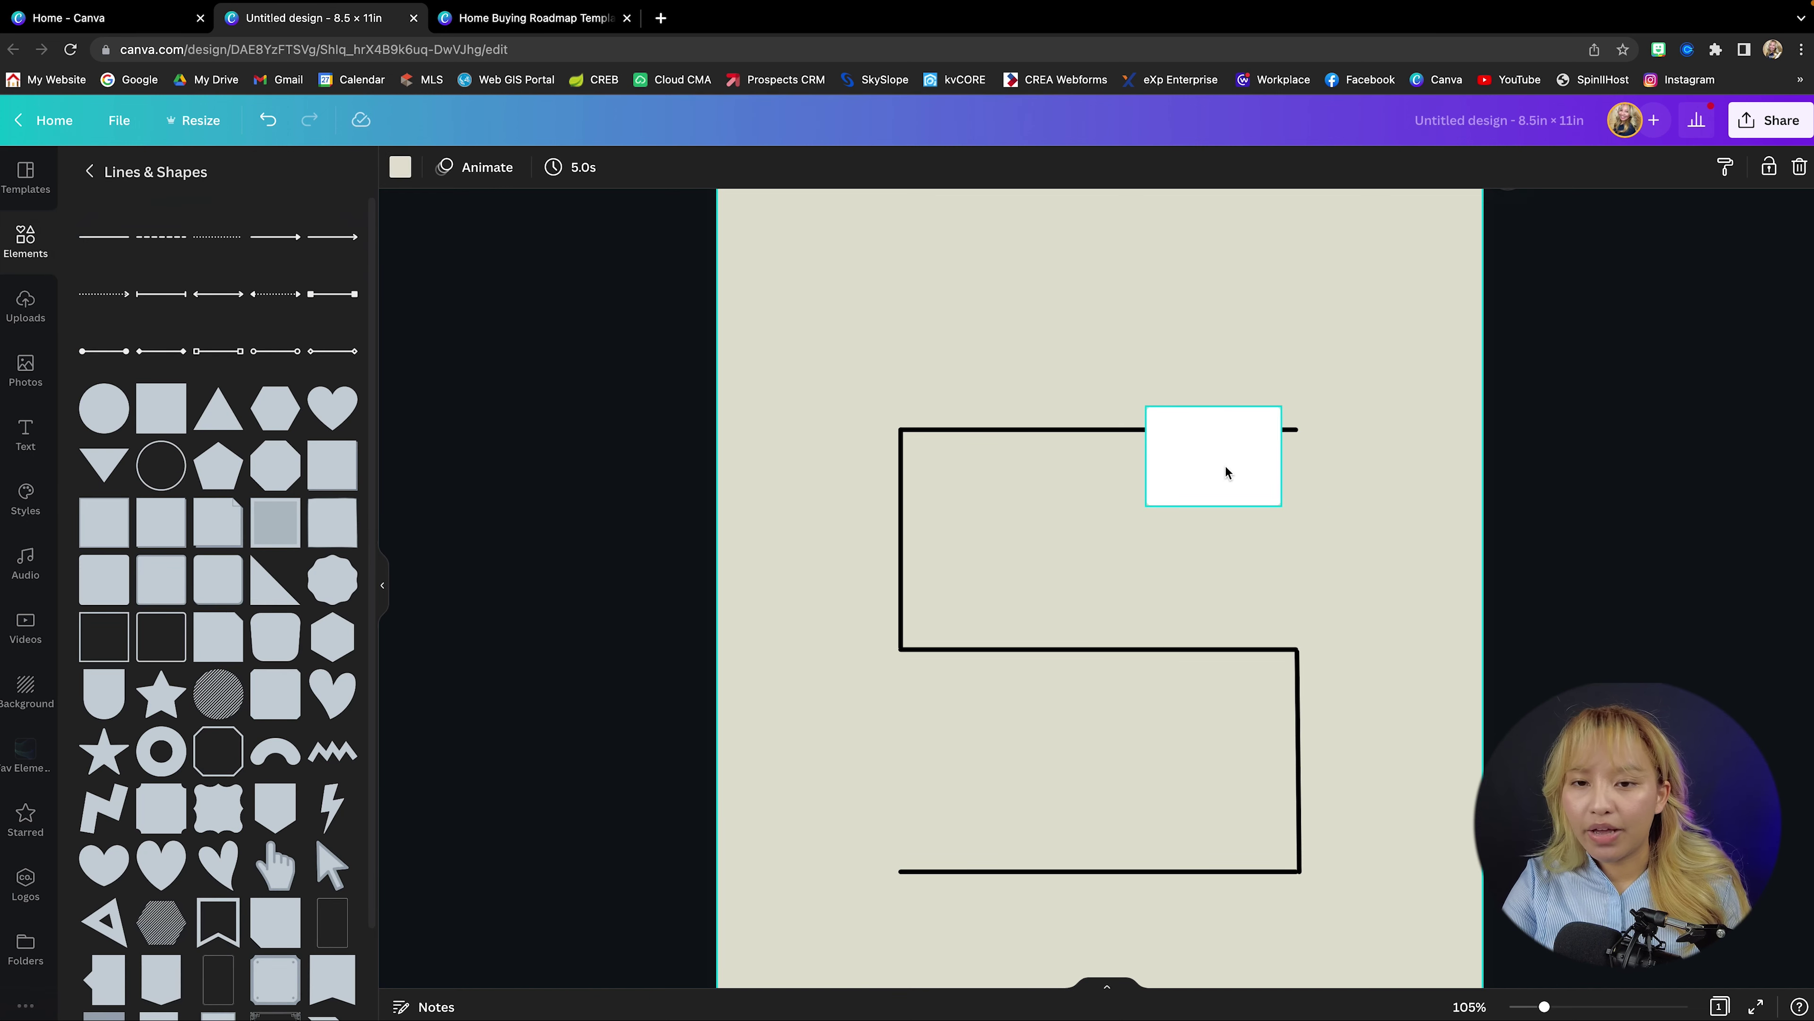
pyautogui.click(115, 394)
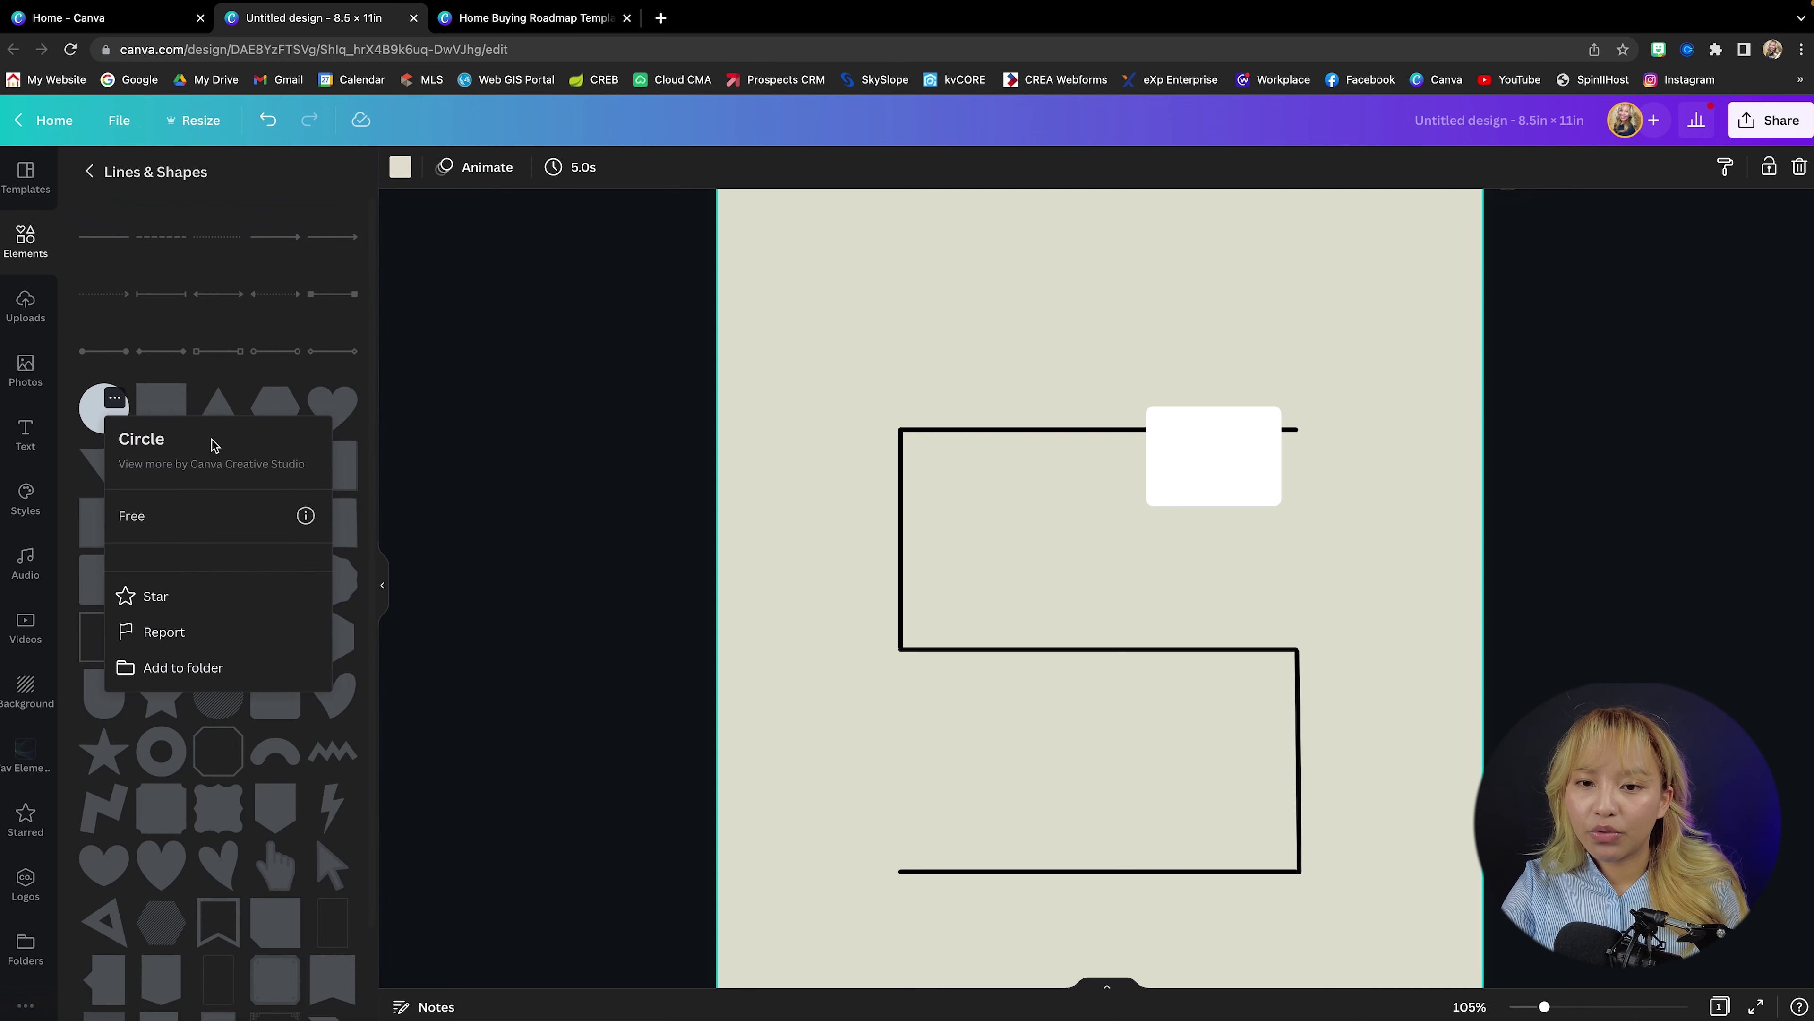
pyautogui.click(92, 403)
pyautogui.click(96, 408)
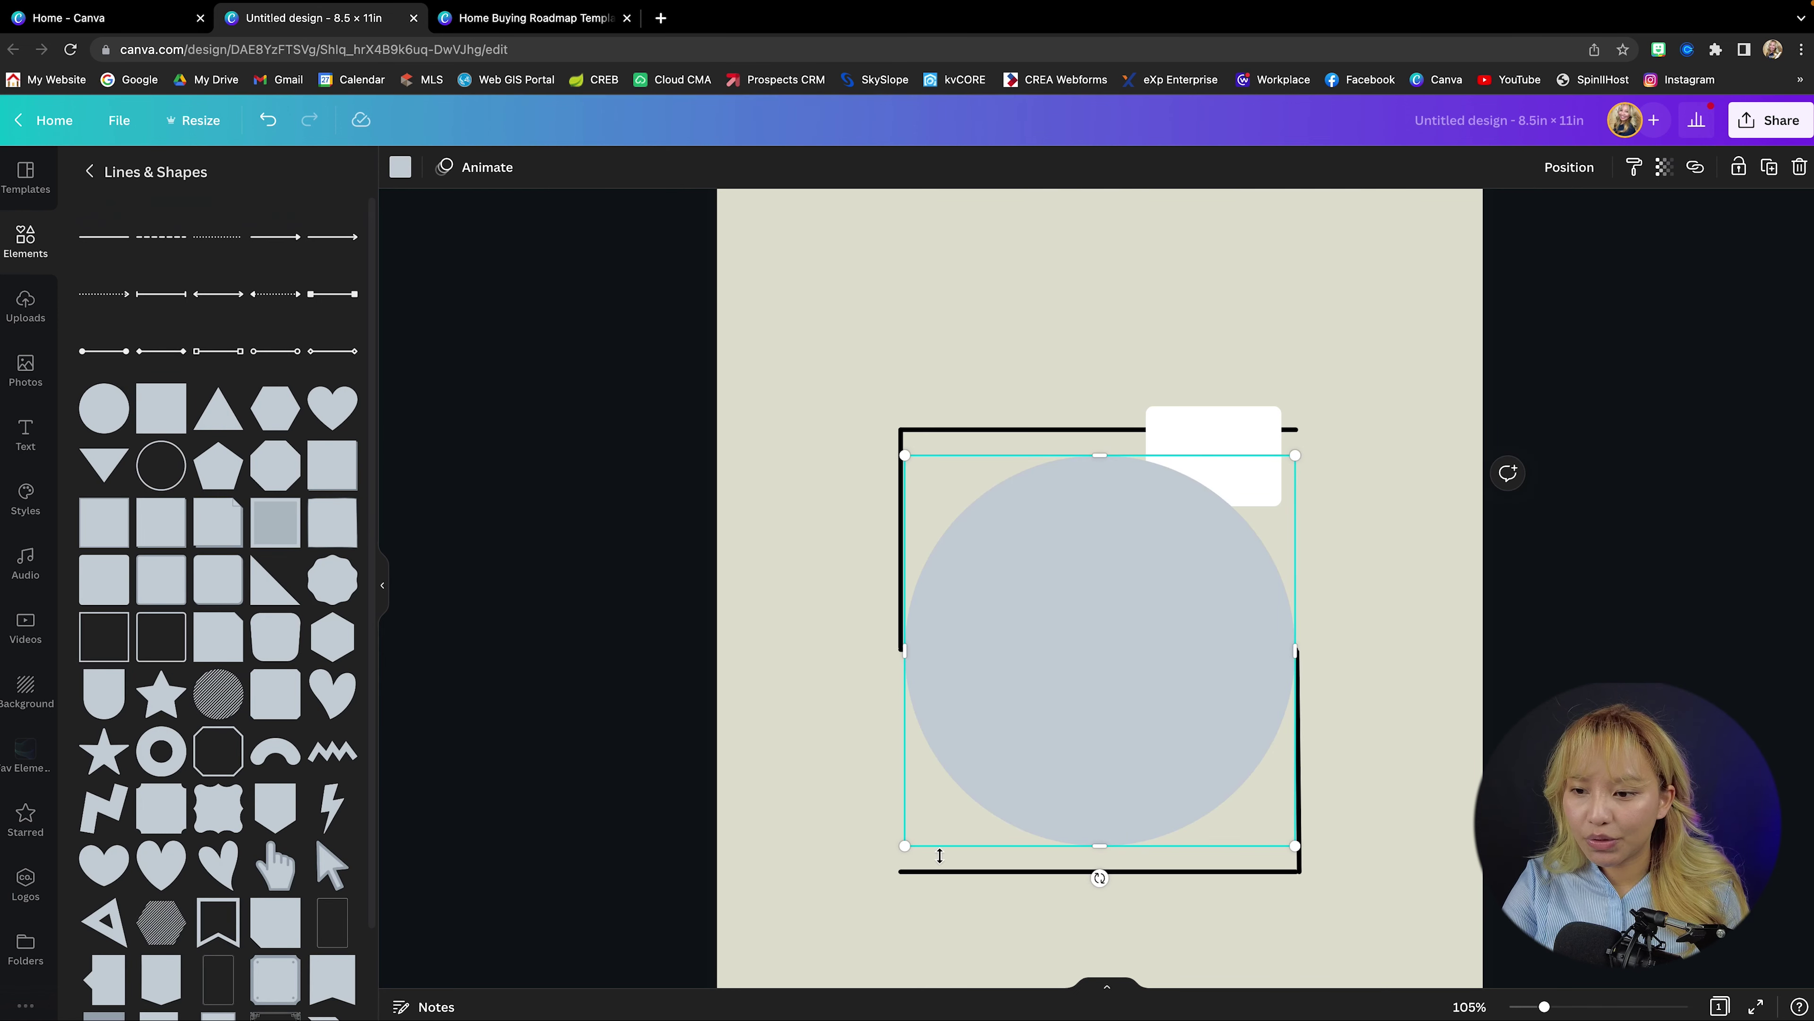
pyautogui.moveTo(904, 846); pyautogui.dragTo(1229, 363)
# Fill the circle white and centre it just above the white box
pyautogui.click(401, 167)
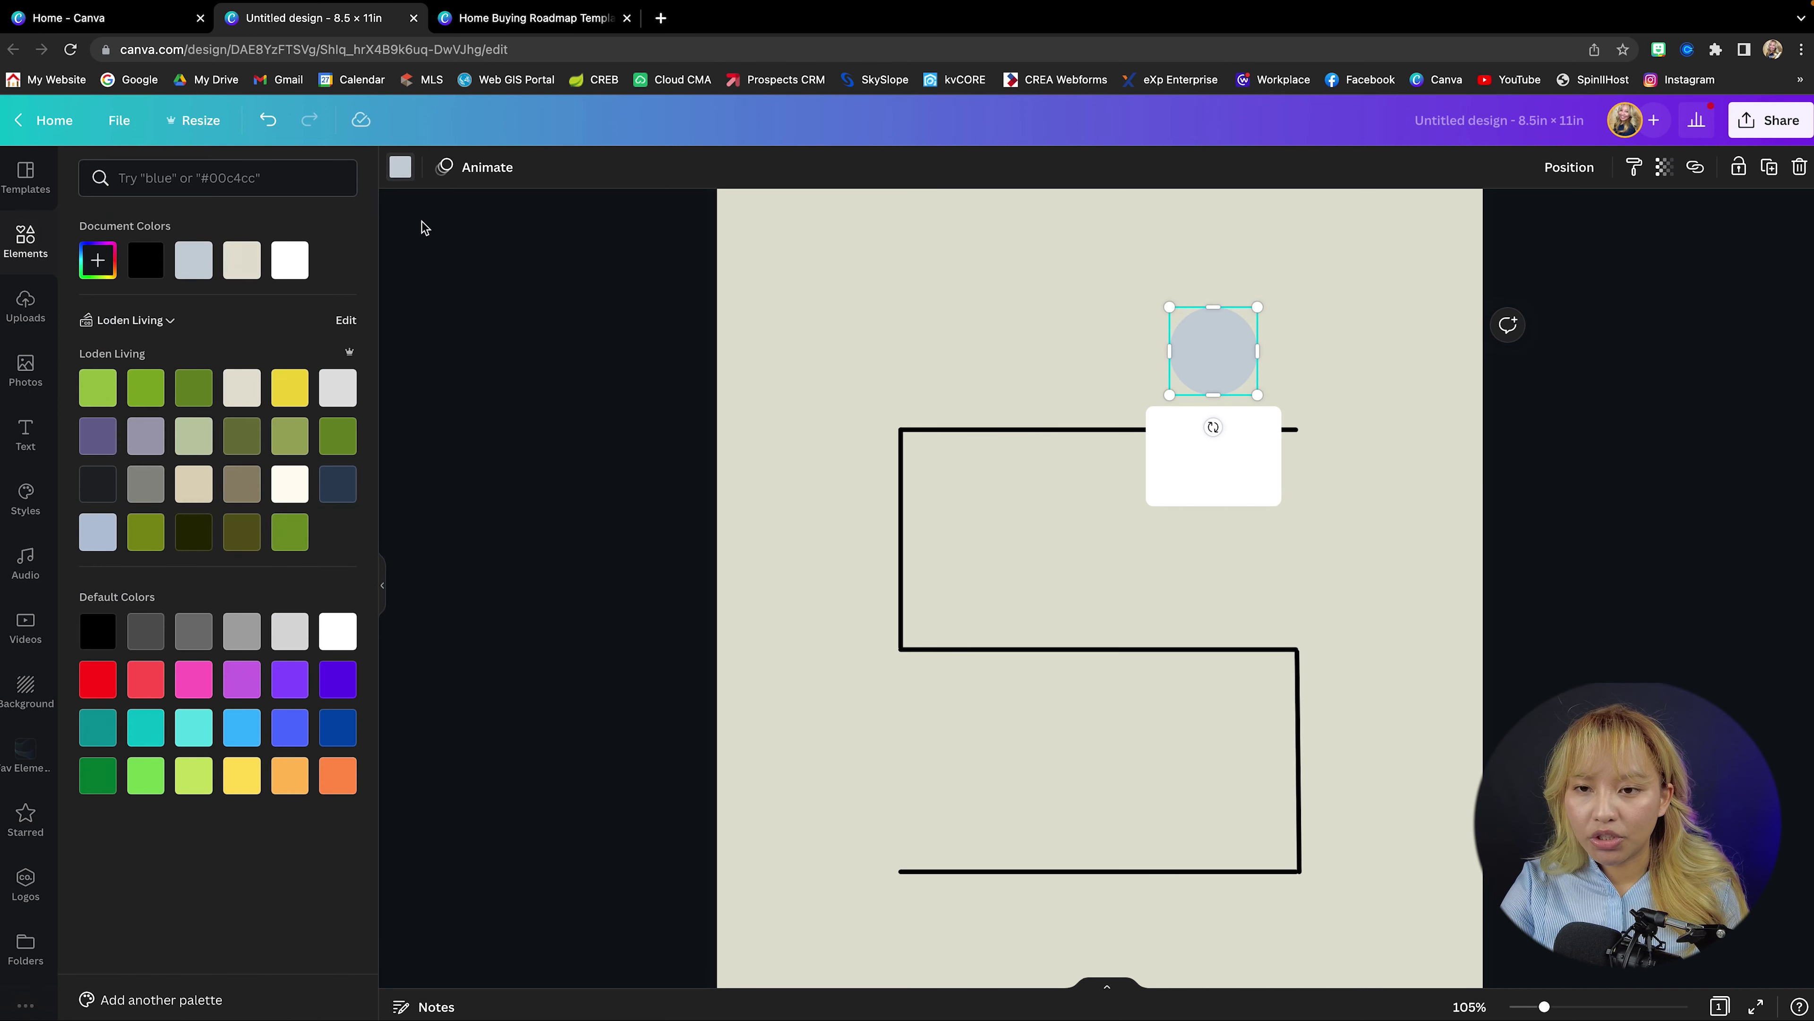
pyautogui.click(330, 395)
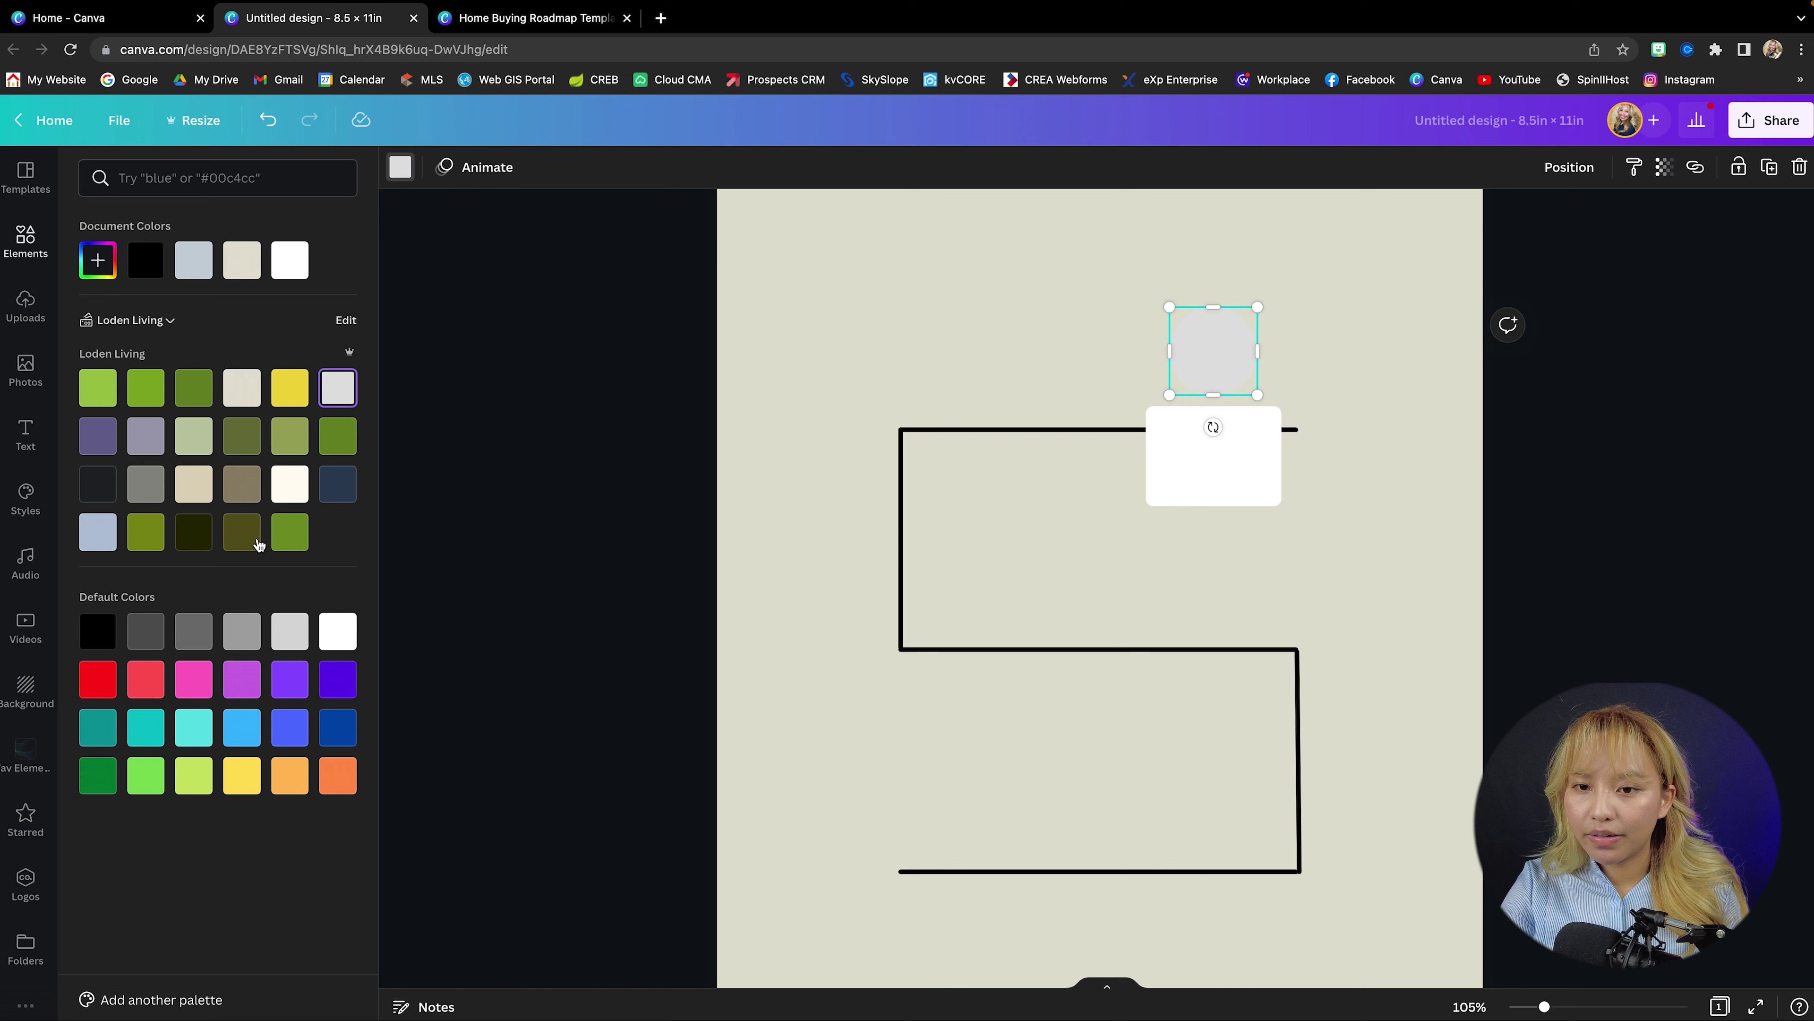
pyautogui.click(345, 634)
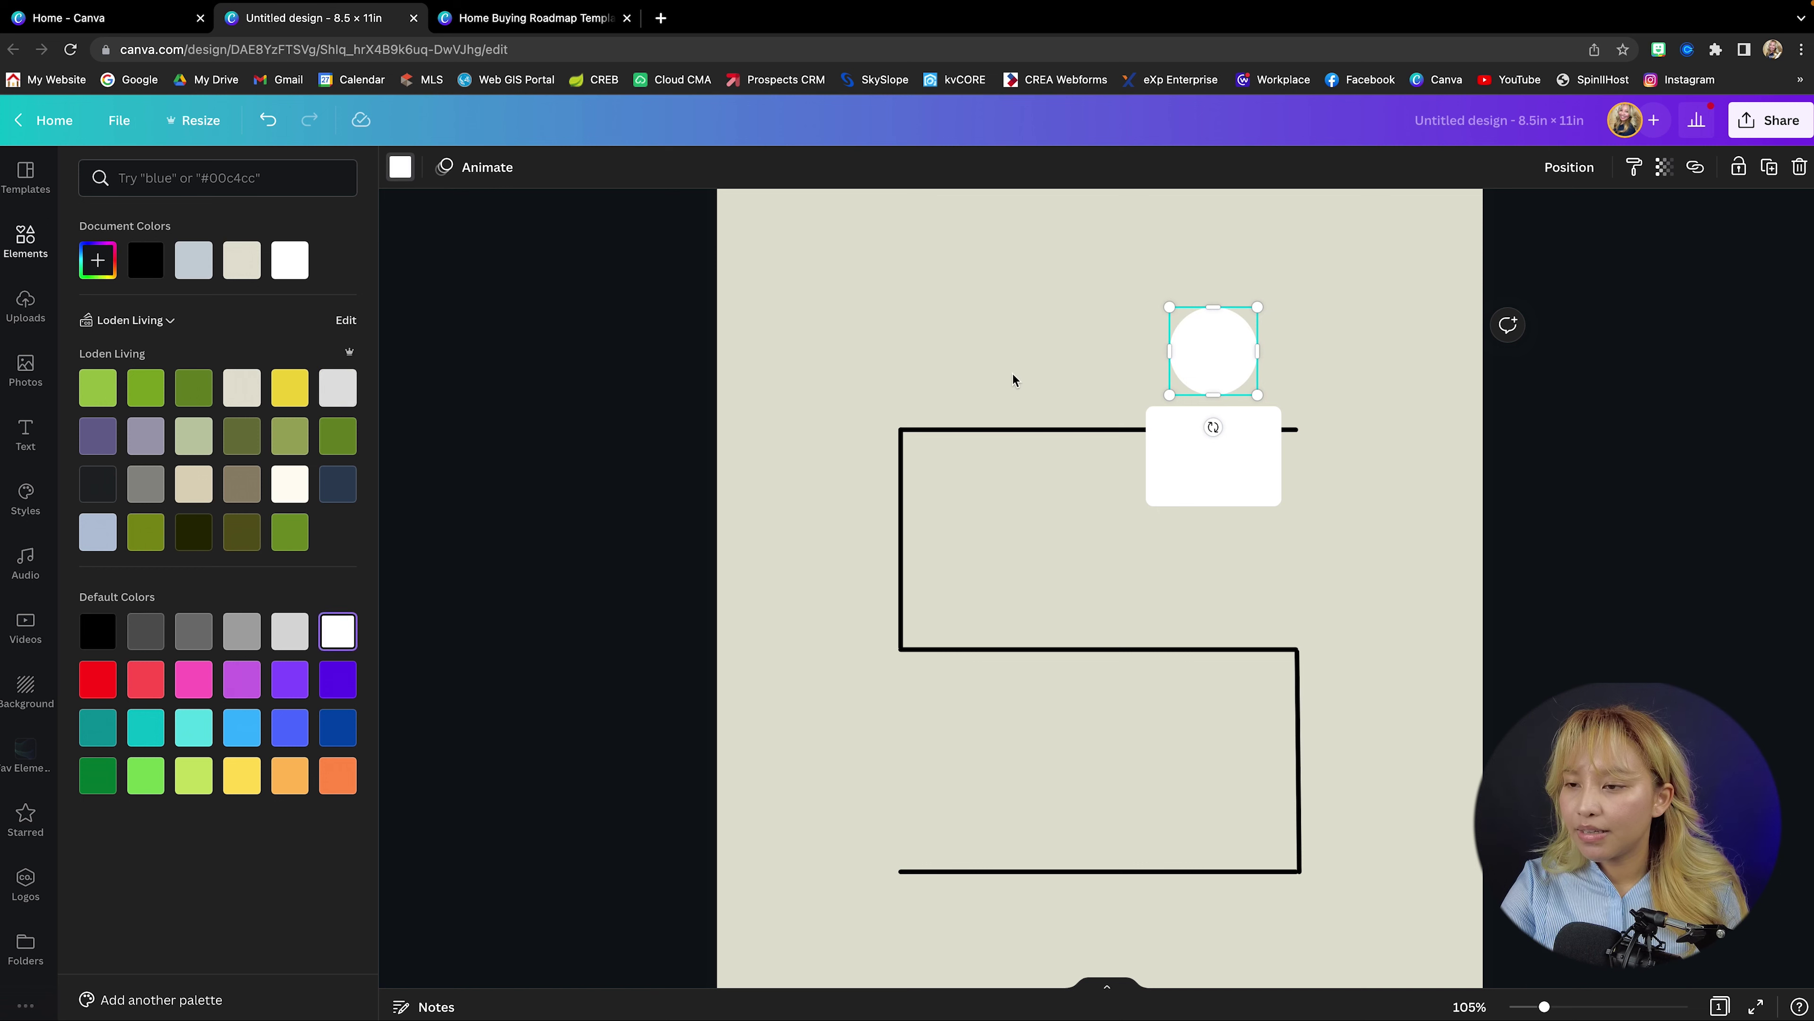
pyautogui.click(1217, 366)
pyautogui.moveTo(1177, 395); pyautogui.dragTo(1216, 357)
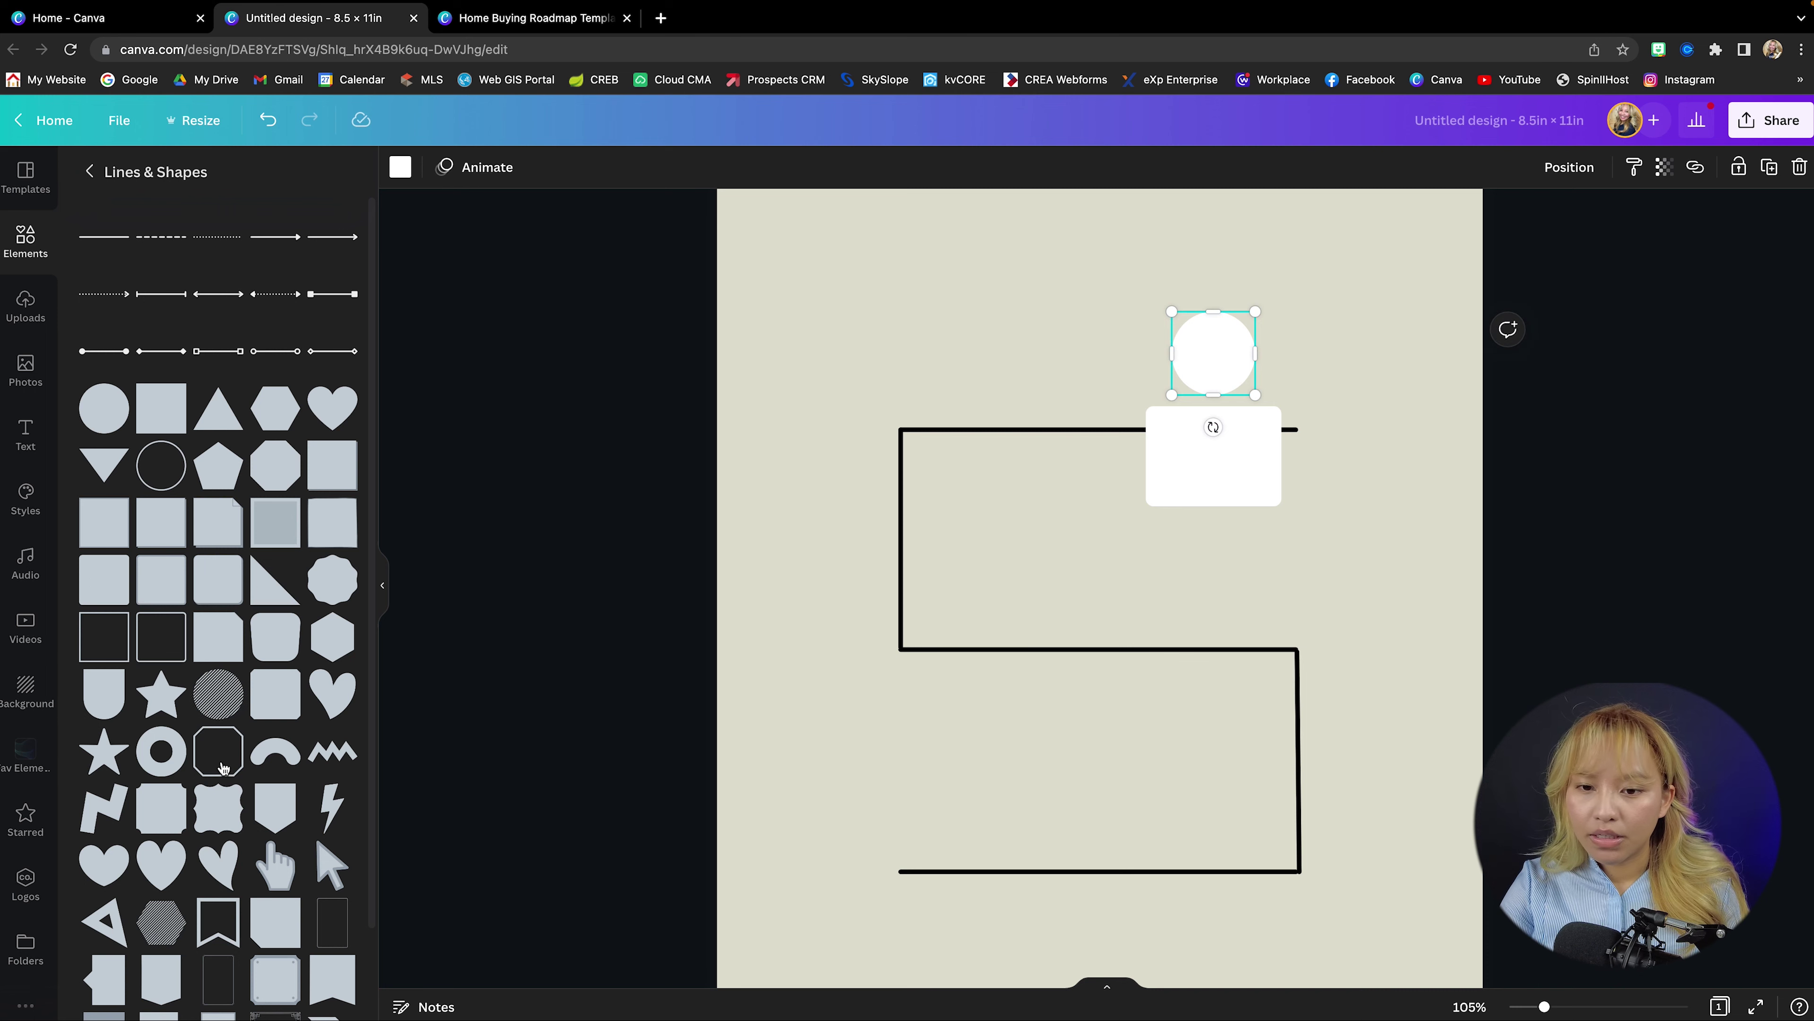
# Search the Elements library for 'circle ring' graphics
pyautogui.click(97, 177)
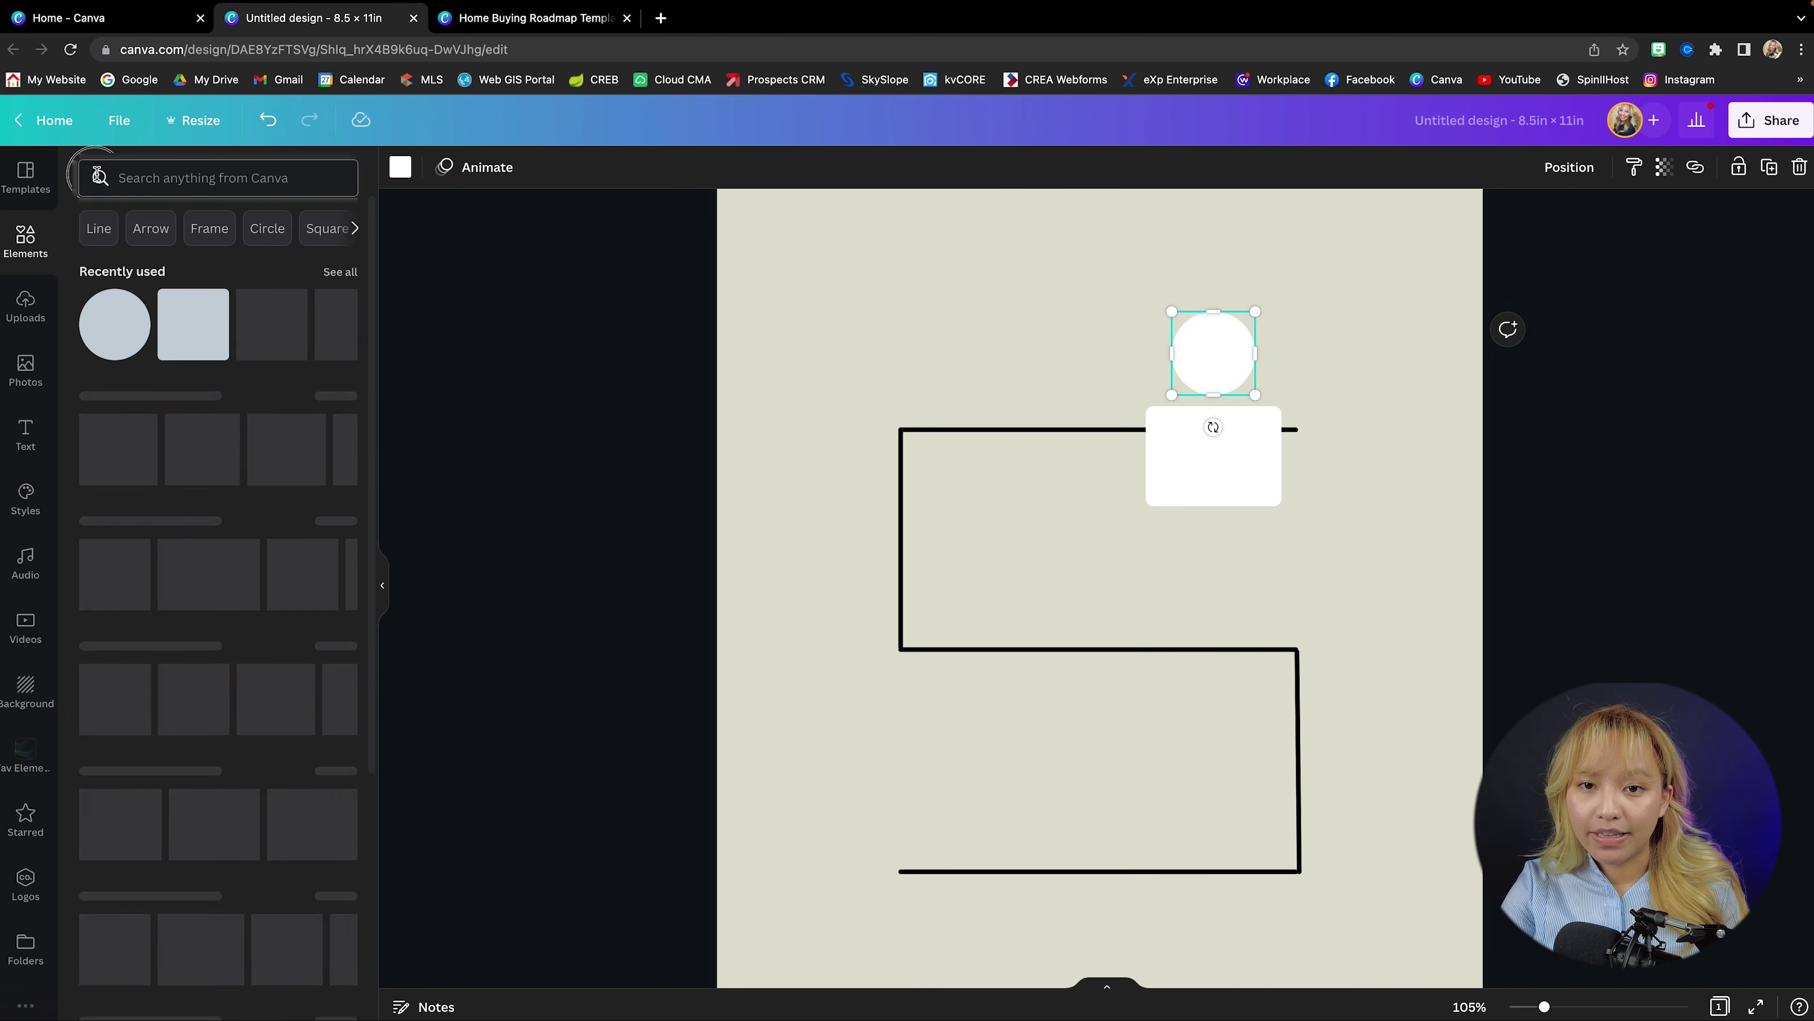
pyautogui.click(244, 178)
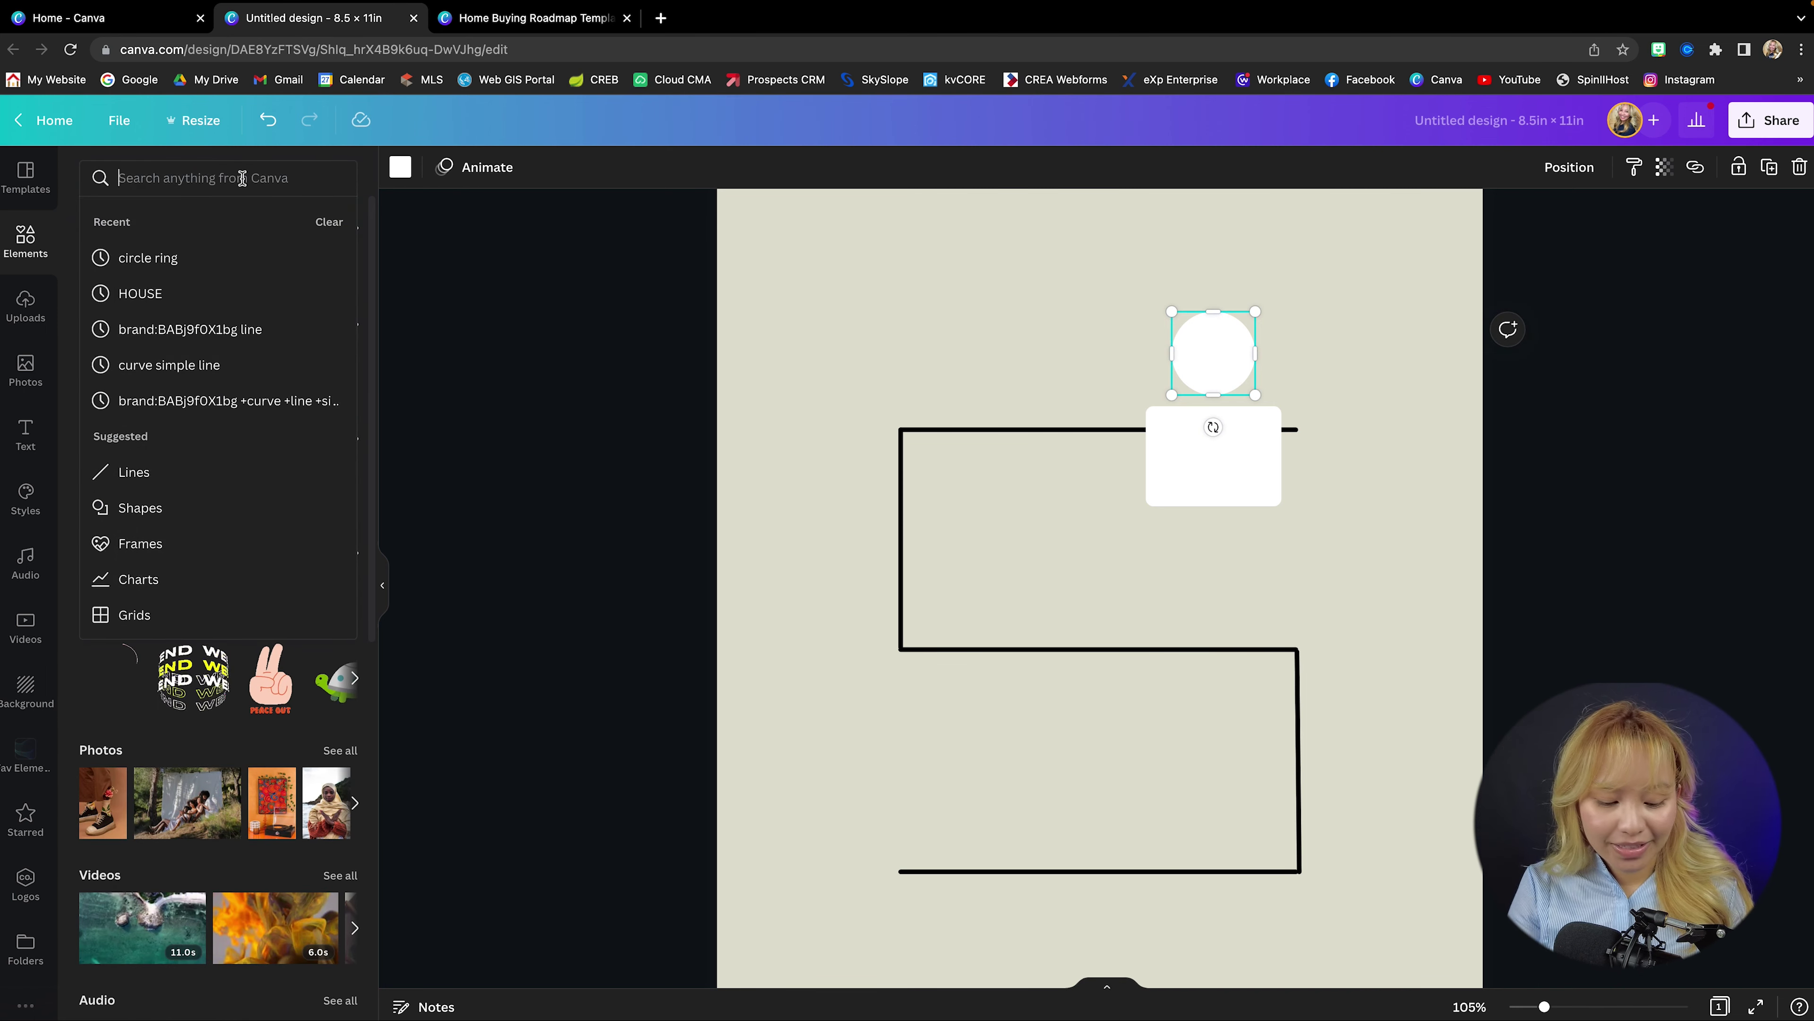
pyautogui.write('circle')
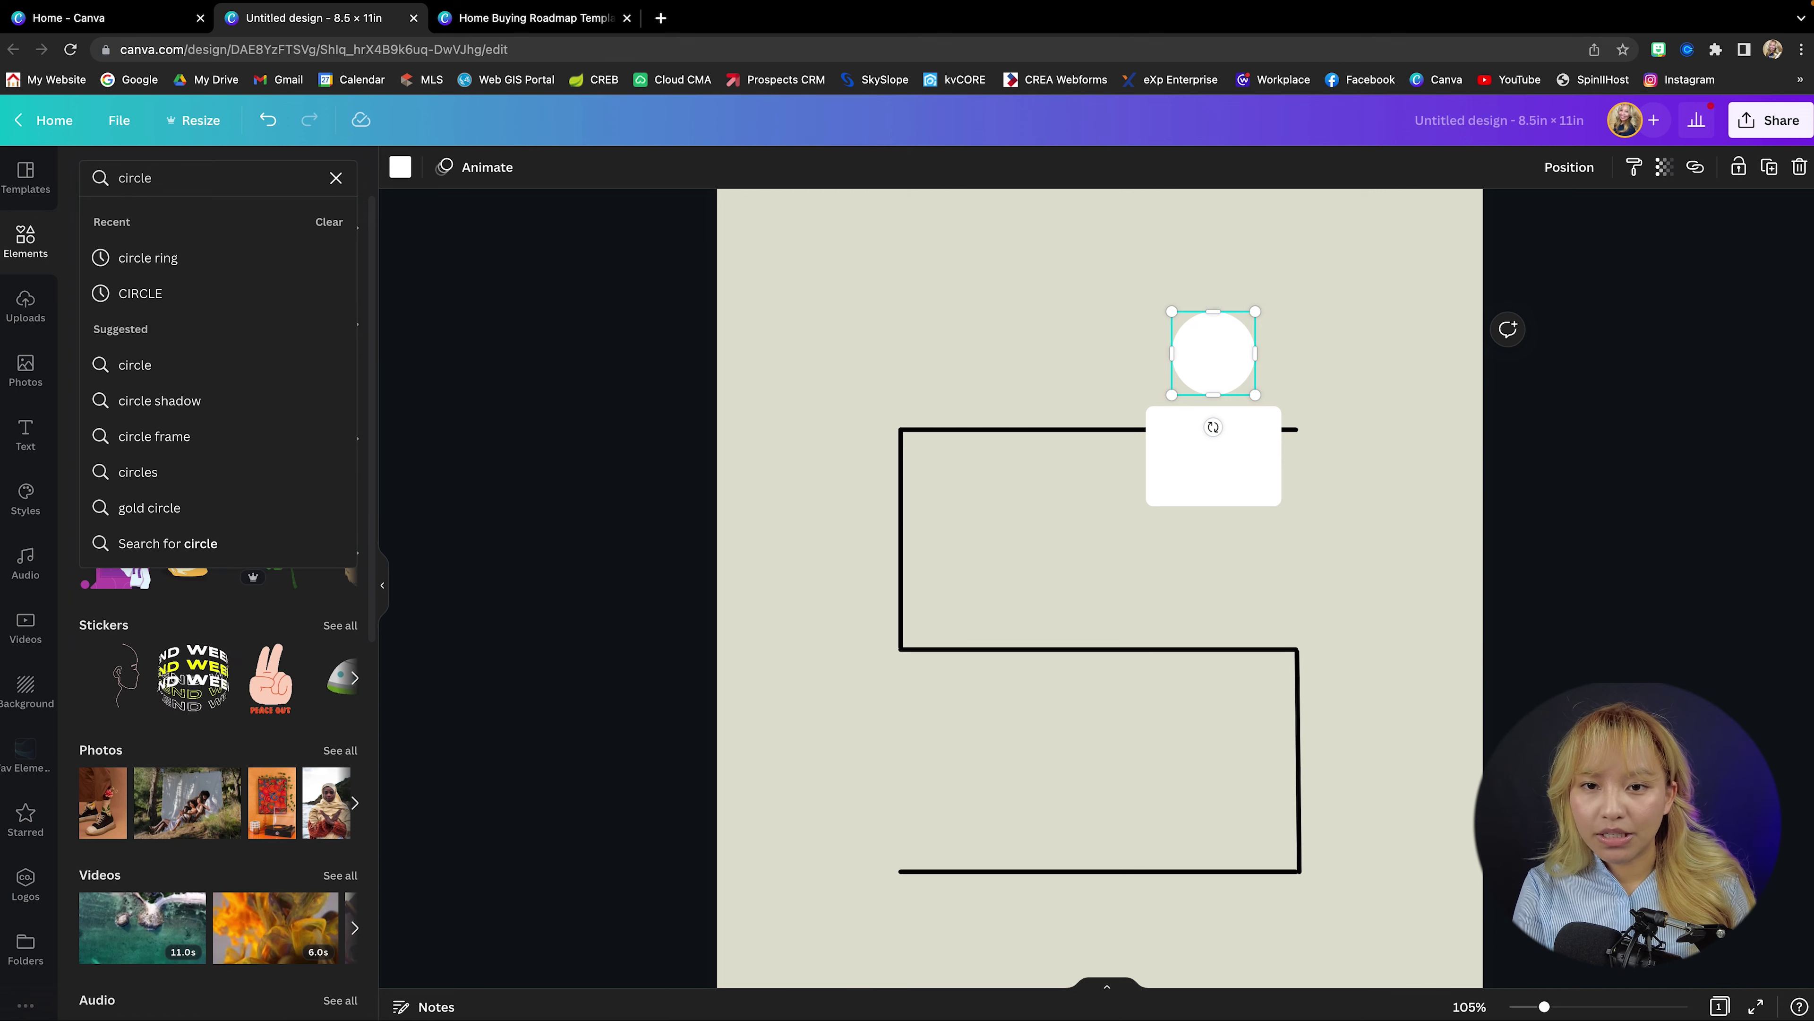
pyautogui.write(' ring')
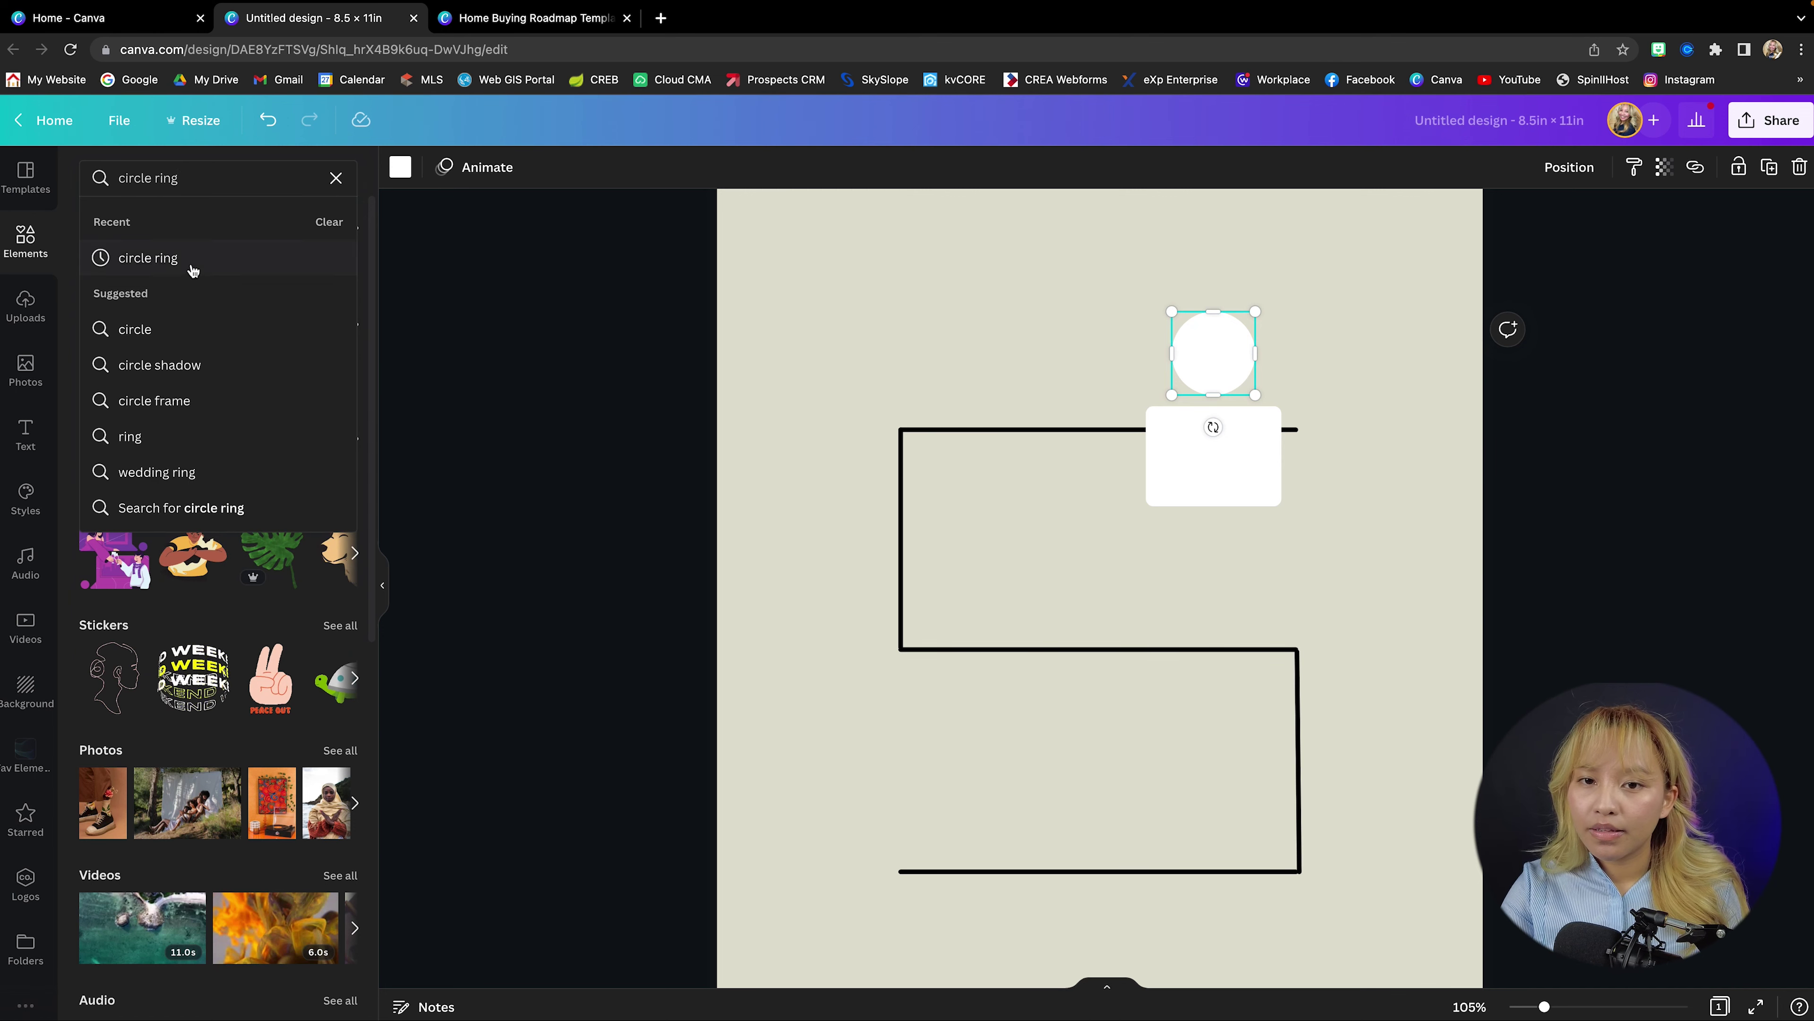
pyautogui.click(187, 262)
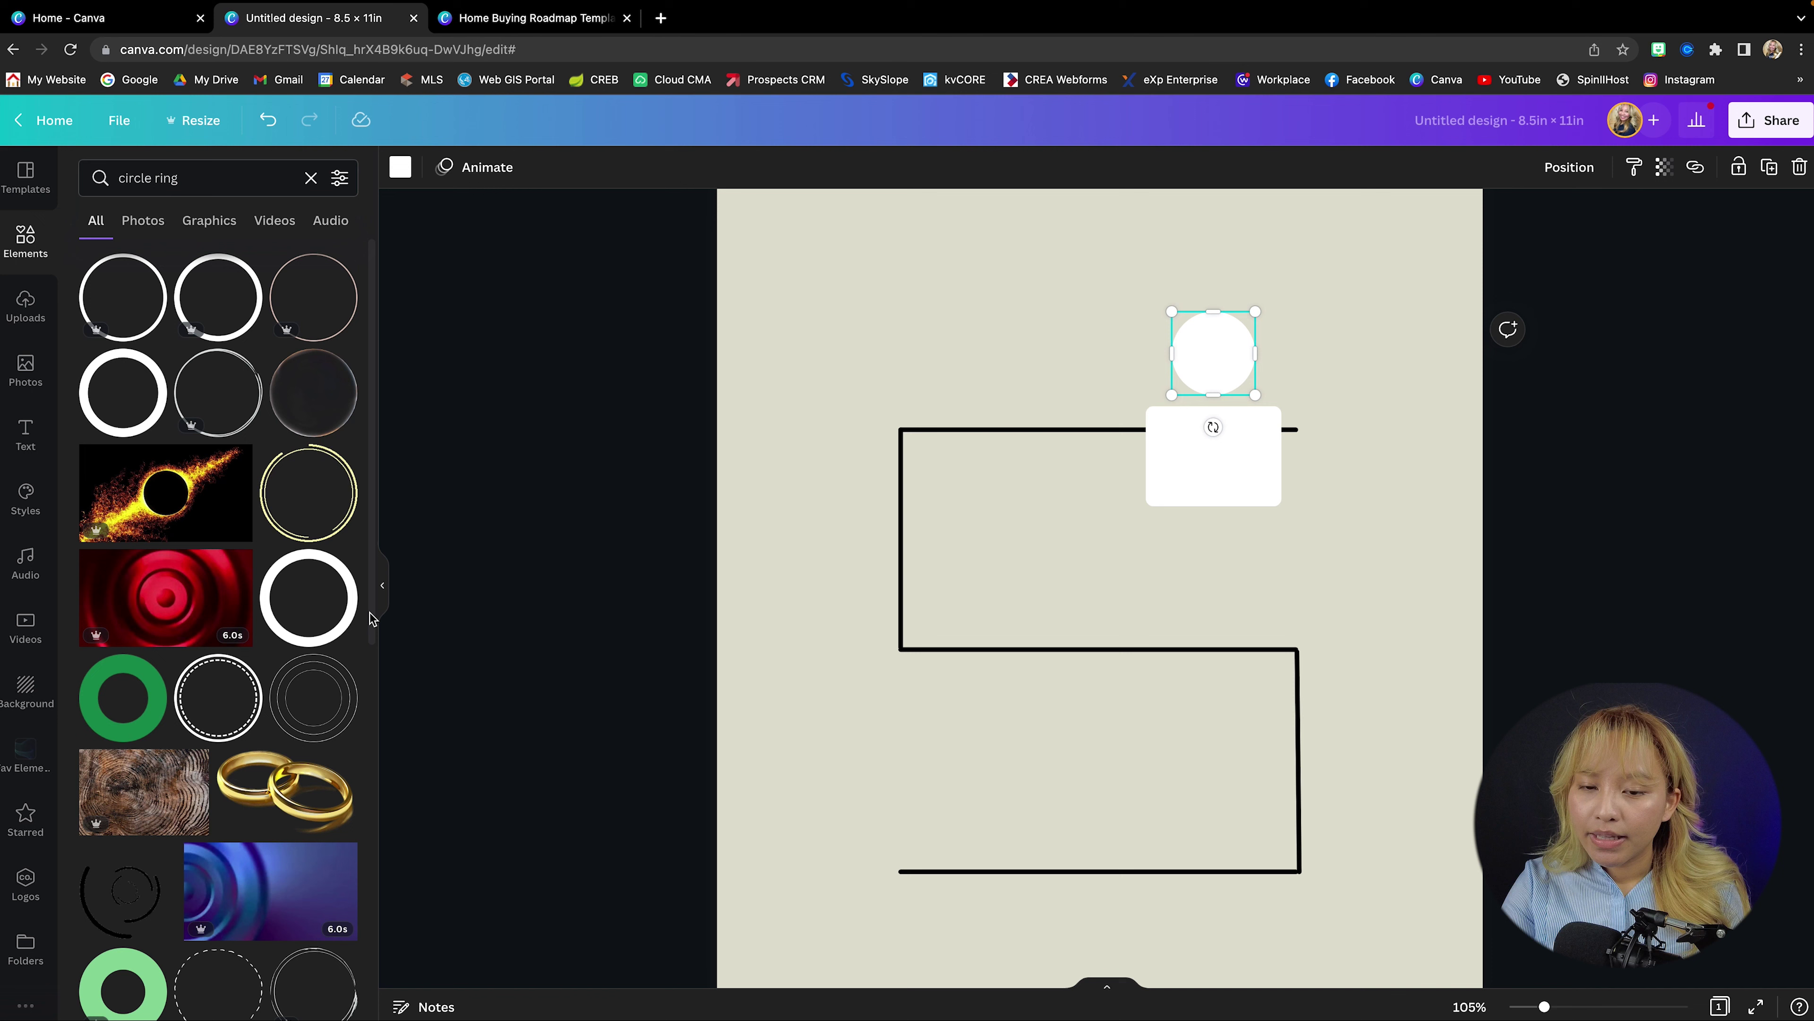
pyautogui.scroll(-5, 243, 648)
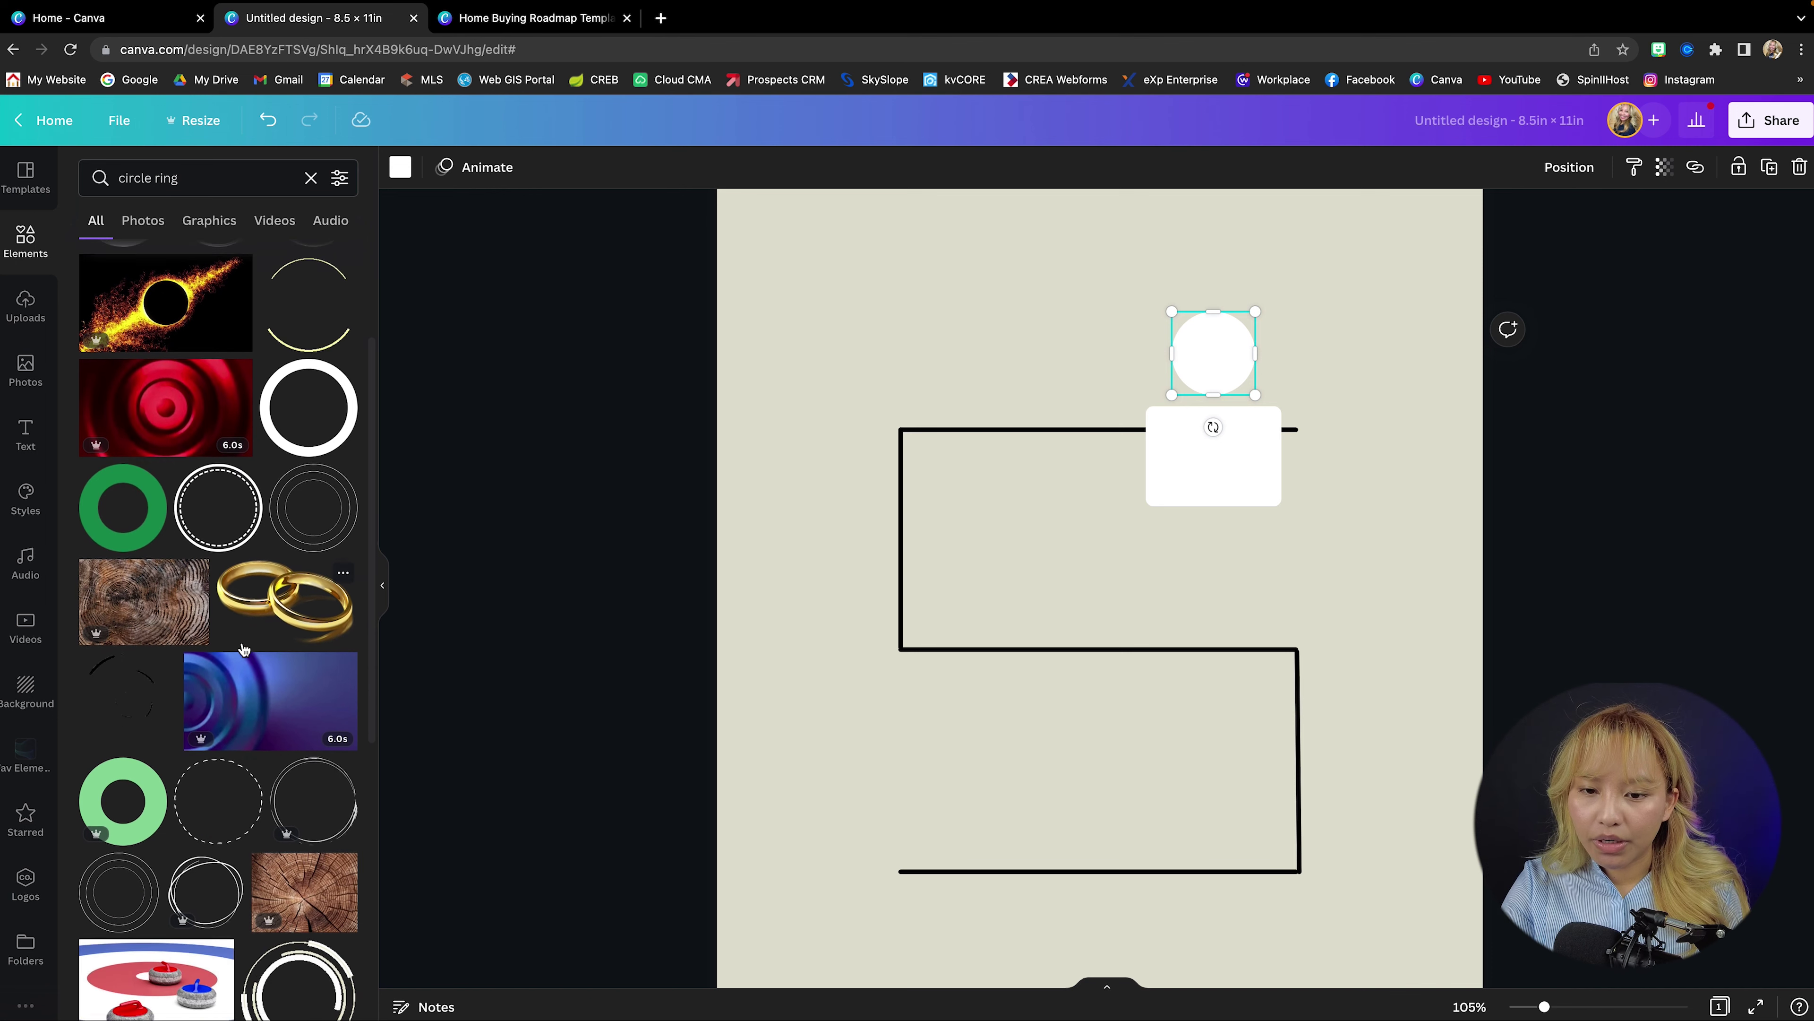
pyautogui.scroll(5, 243, 648)
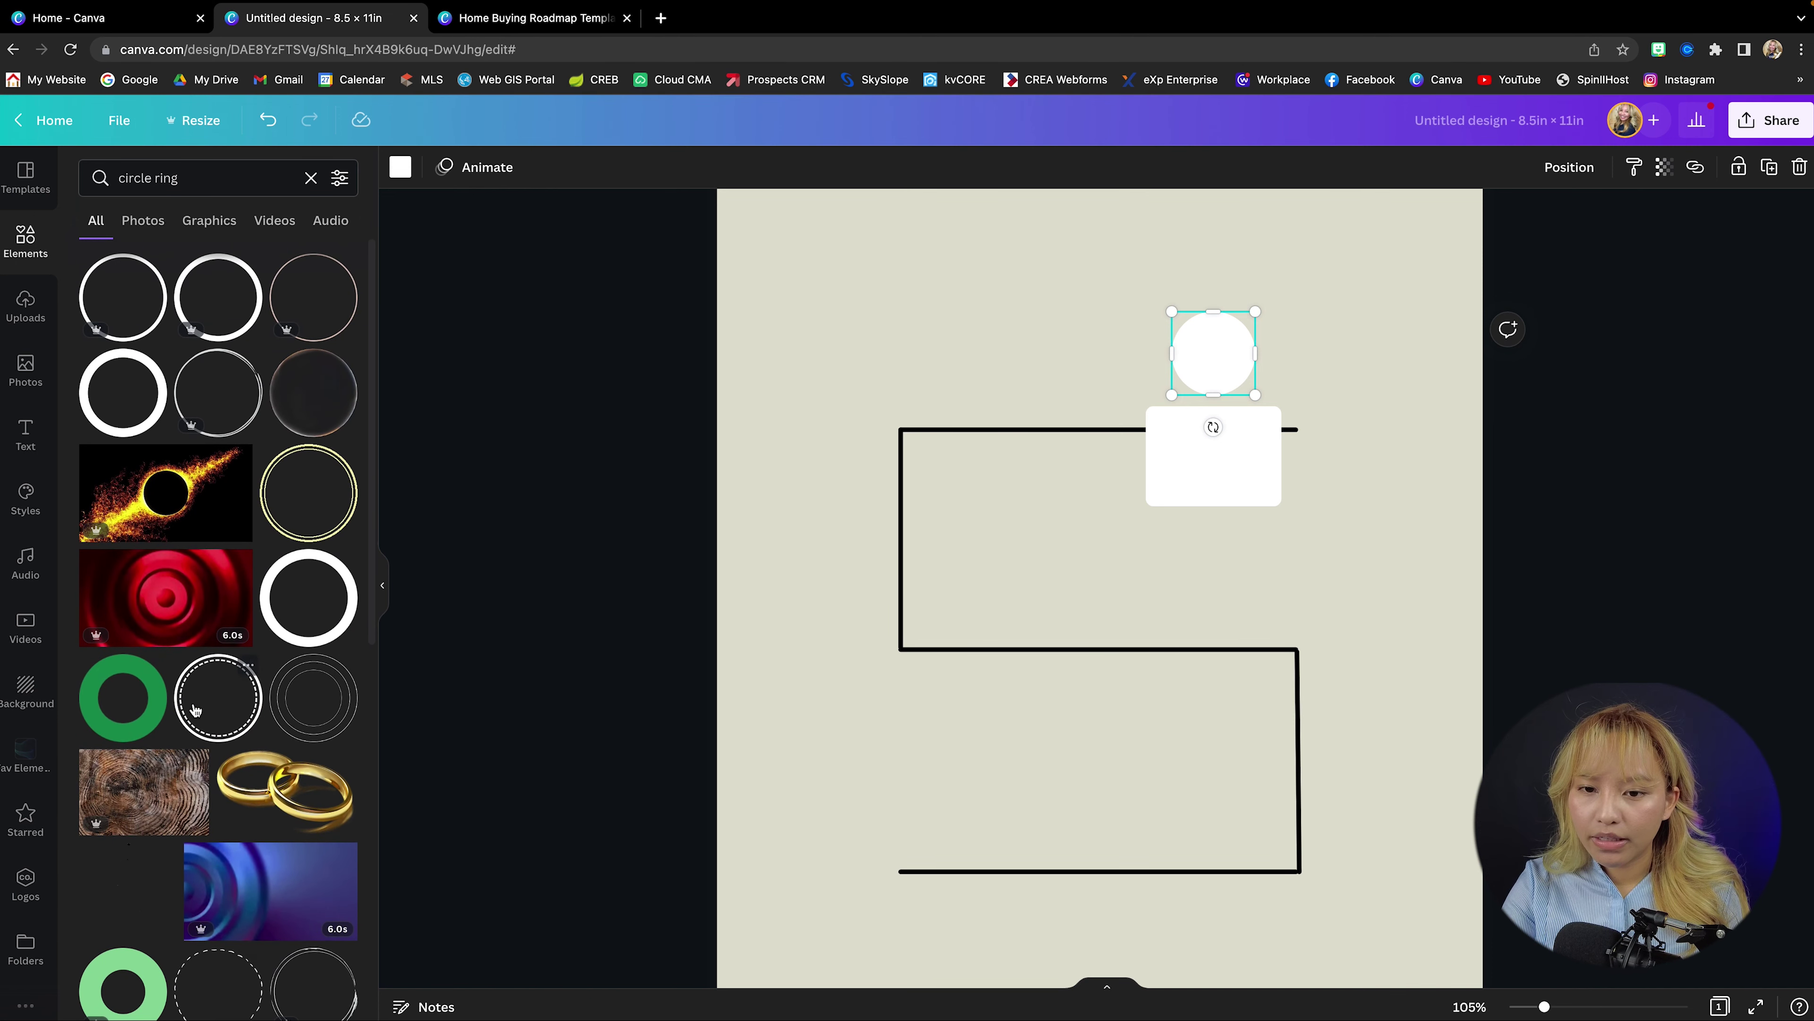
# Add the dashed ring graphic, recolour it dark olive green, and fit it around the white circle
pyautogui.click(229, 686)
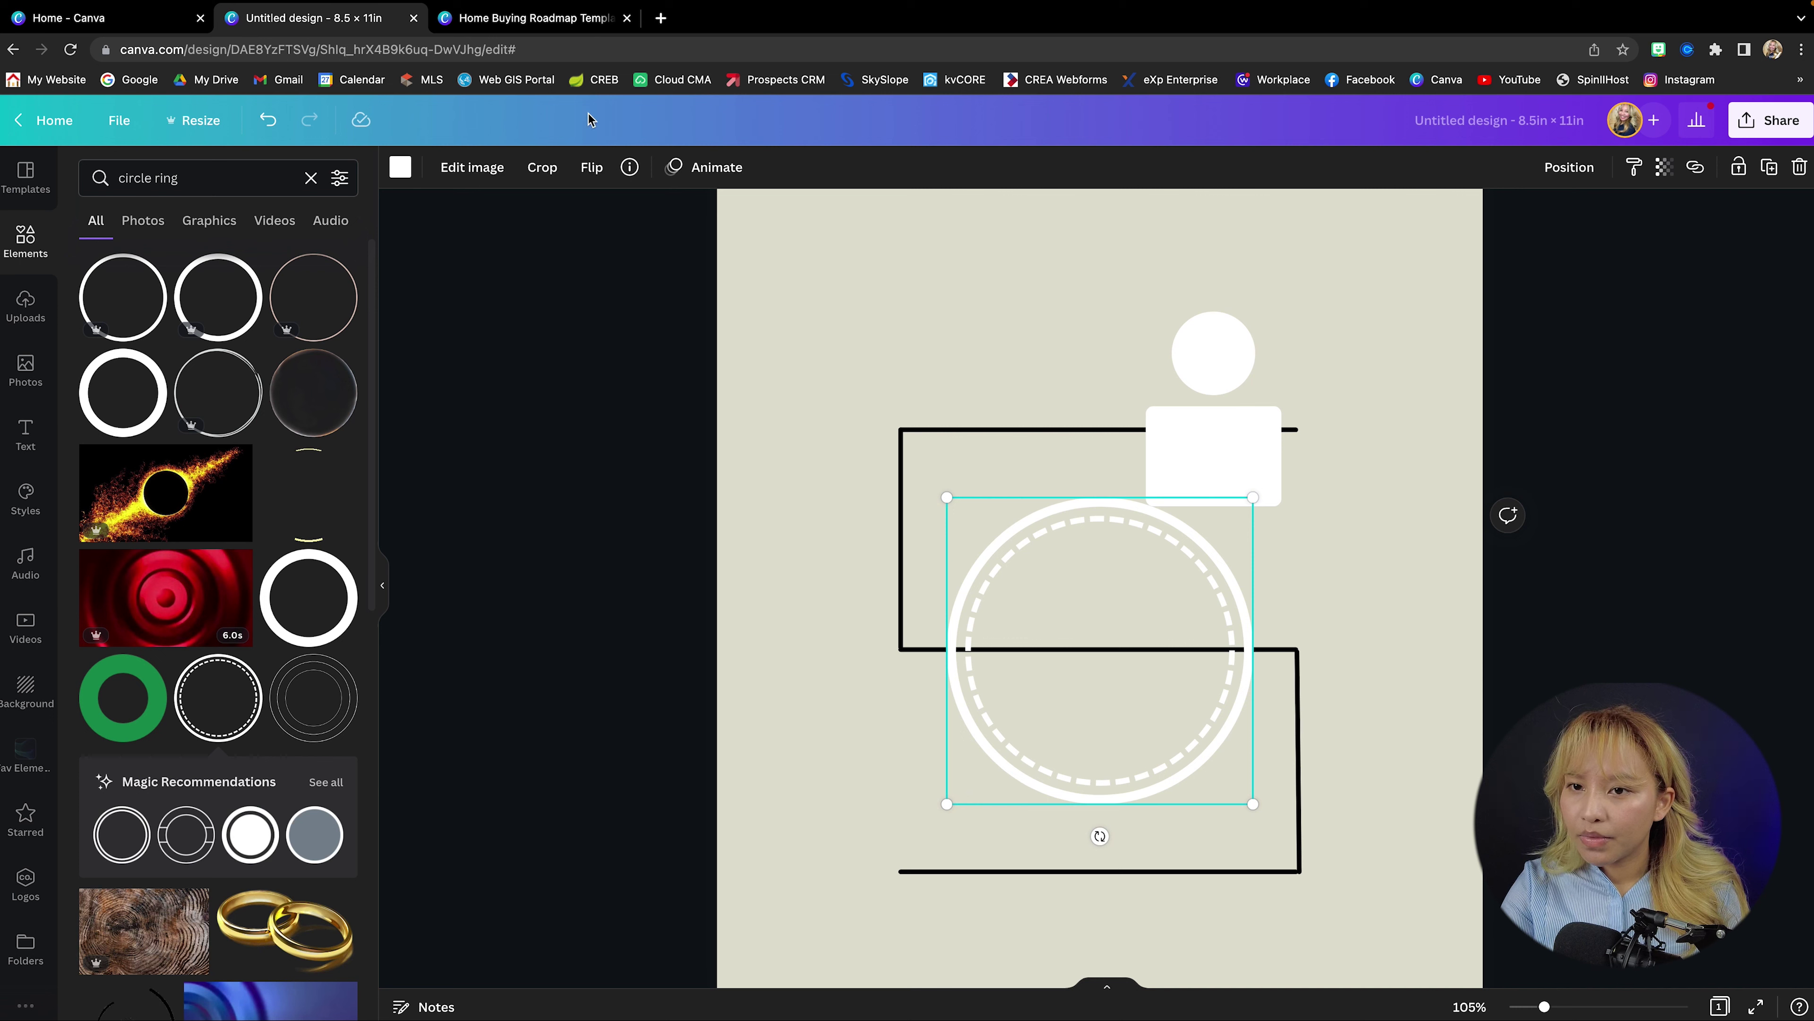
pyautogui.click(401, 169)
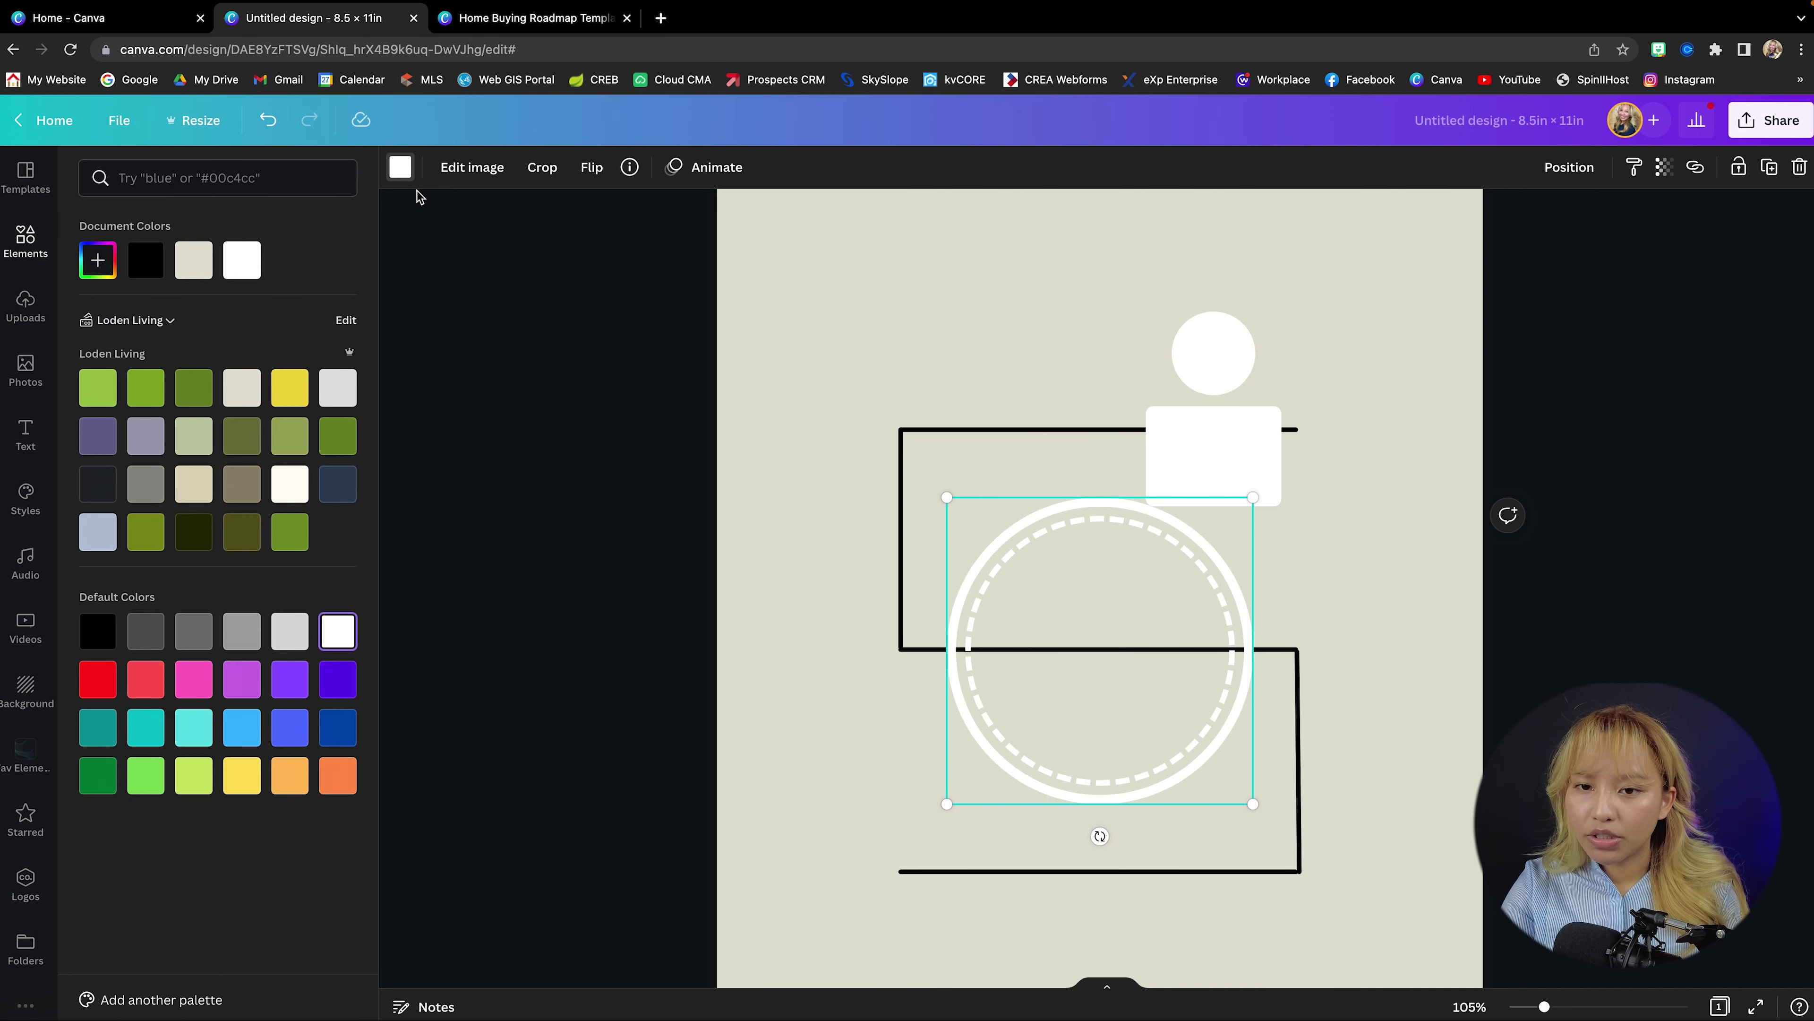
pyautogui.click(238, 447)
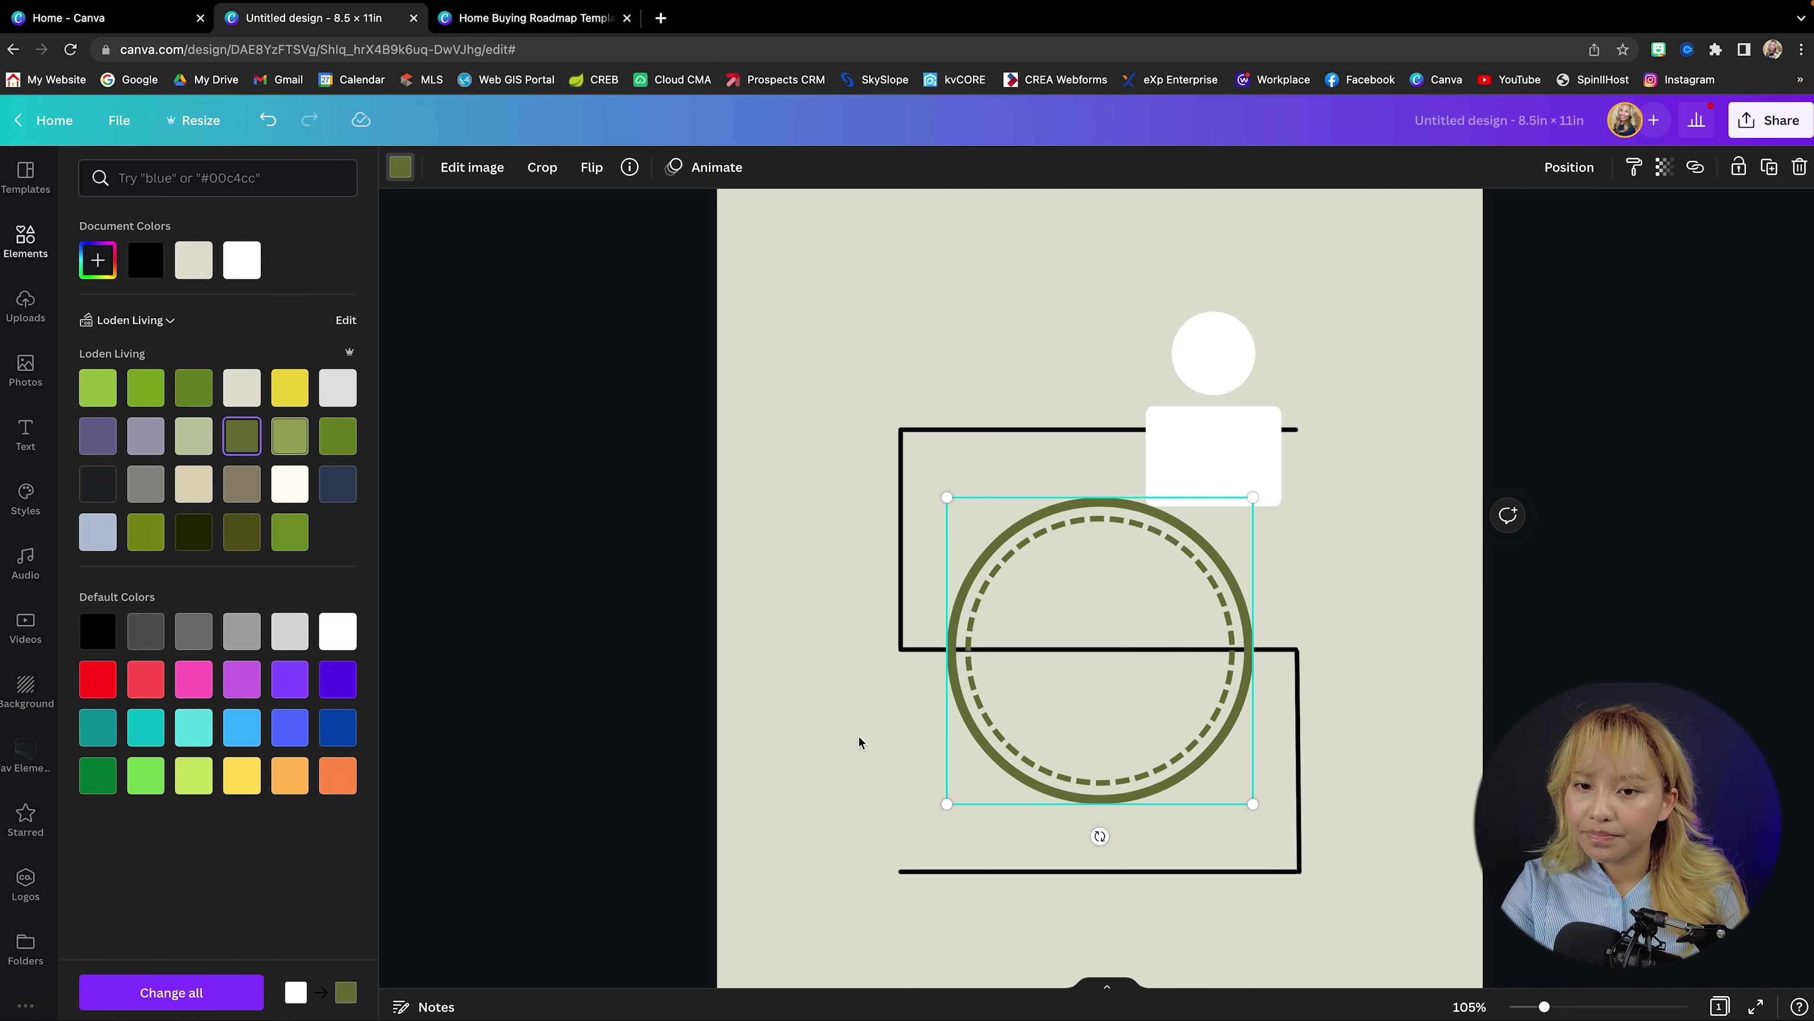
pyautogui.moveTo(947, 804); pyautogui.dragTo(1130, 640)
pyautogui.moveTo(1216, 588); pyautogui.dragTo(1244, 370)
pyautogui.scroll(5, 1326, 386)
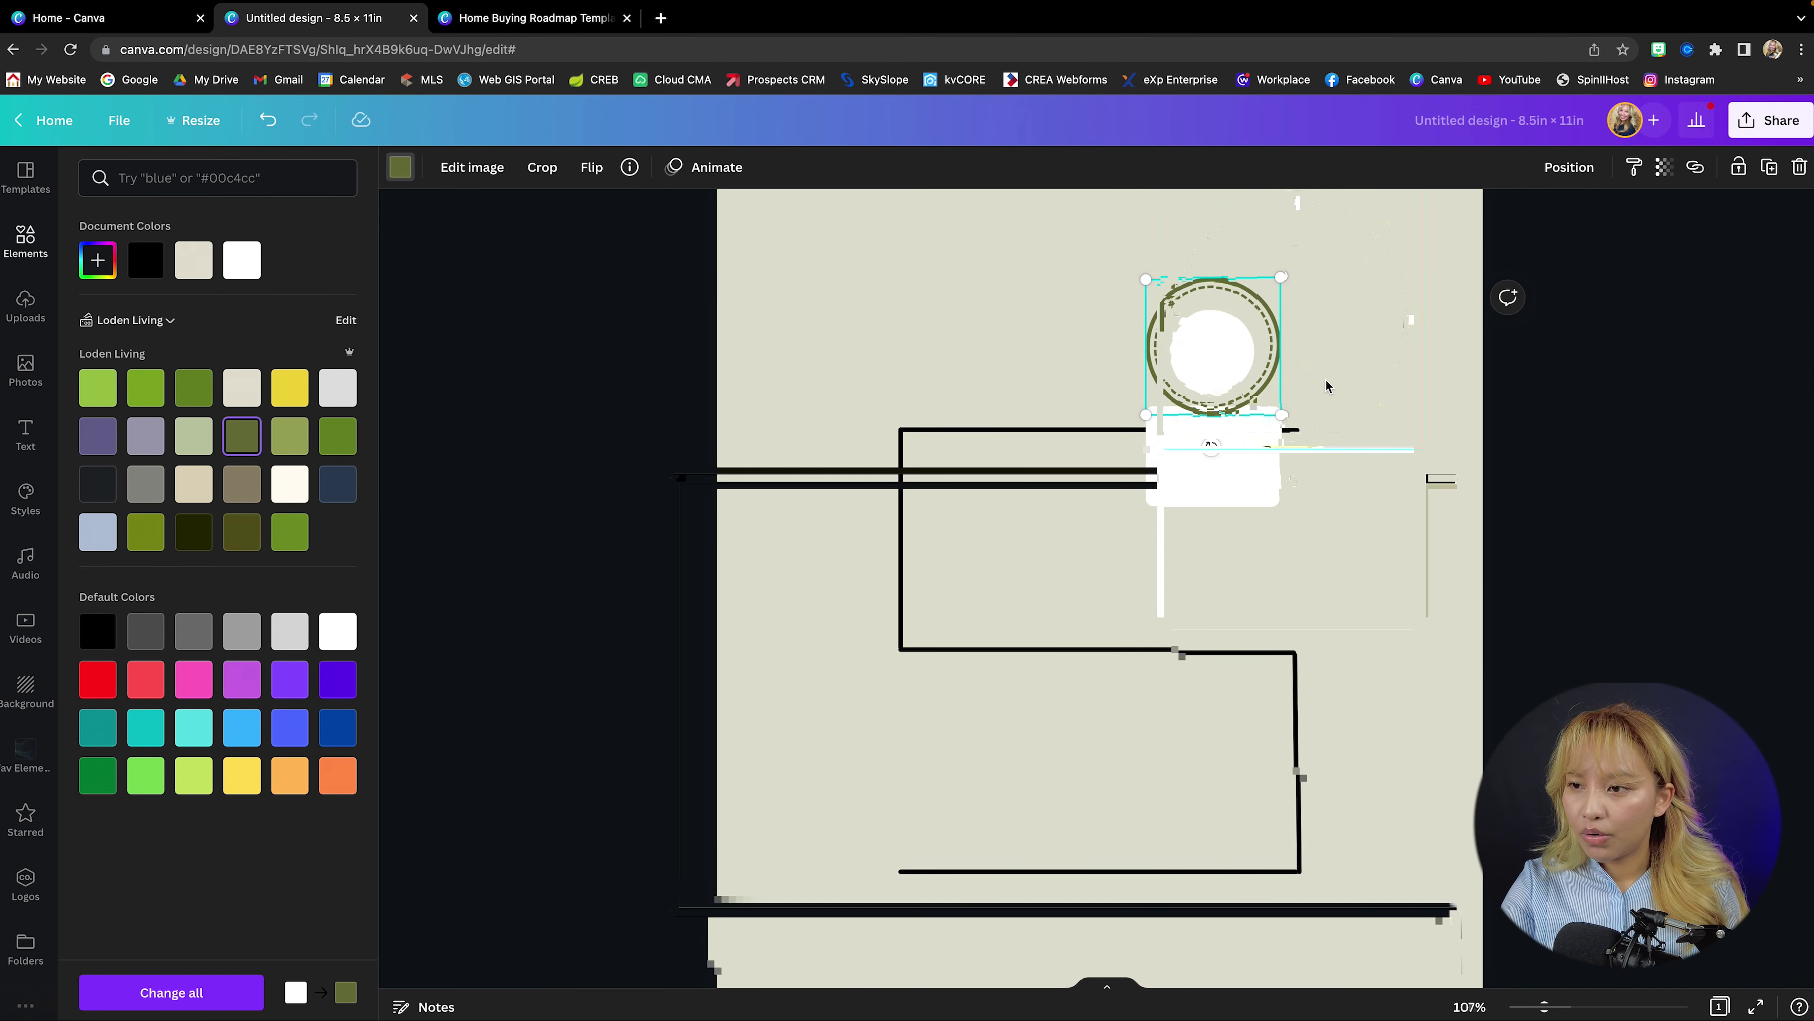
pyautogui.scroll(2, 1236, 478)
pyautogui.moveTo(1105, 594); pyautogui.dragTo(1143, 560)
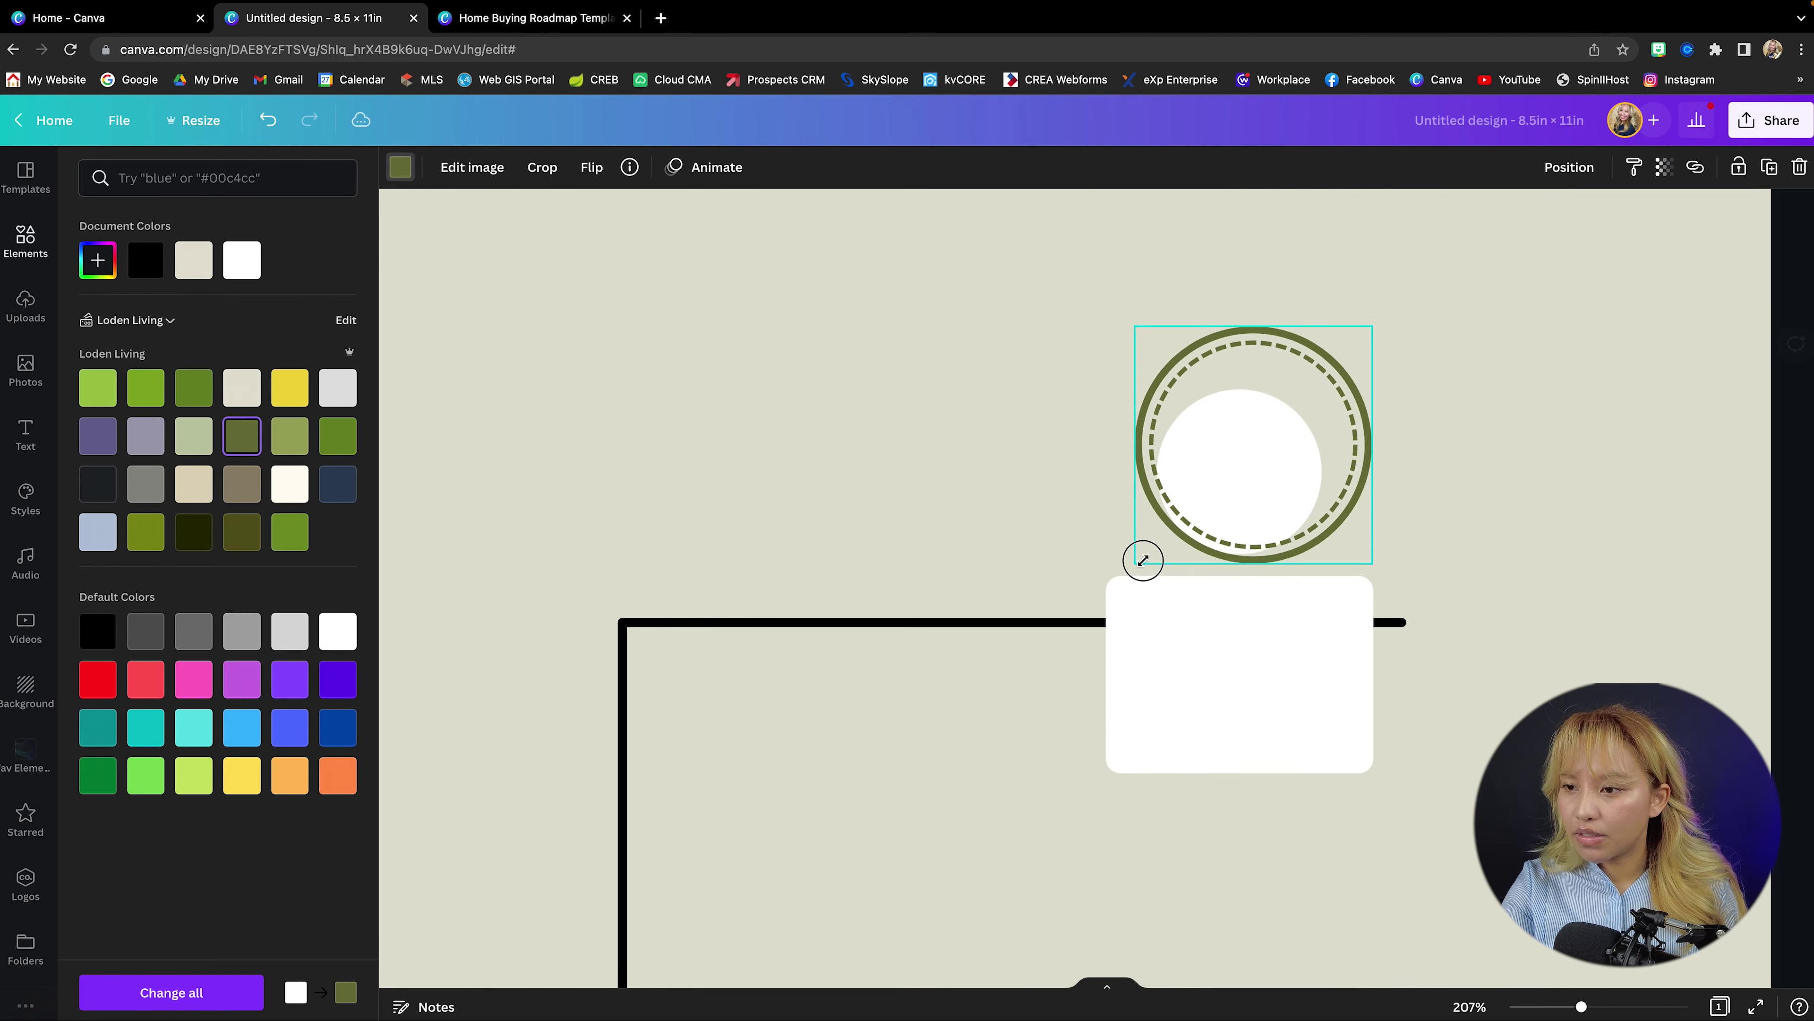
pyautogui.click(26, 241)
# Search Elements for 'house' and add the black house icon
pyautogui.click(307, 177)
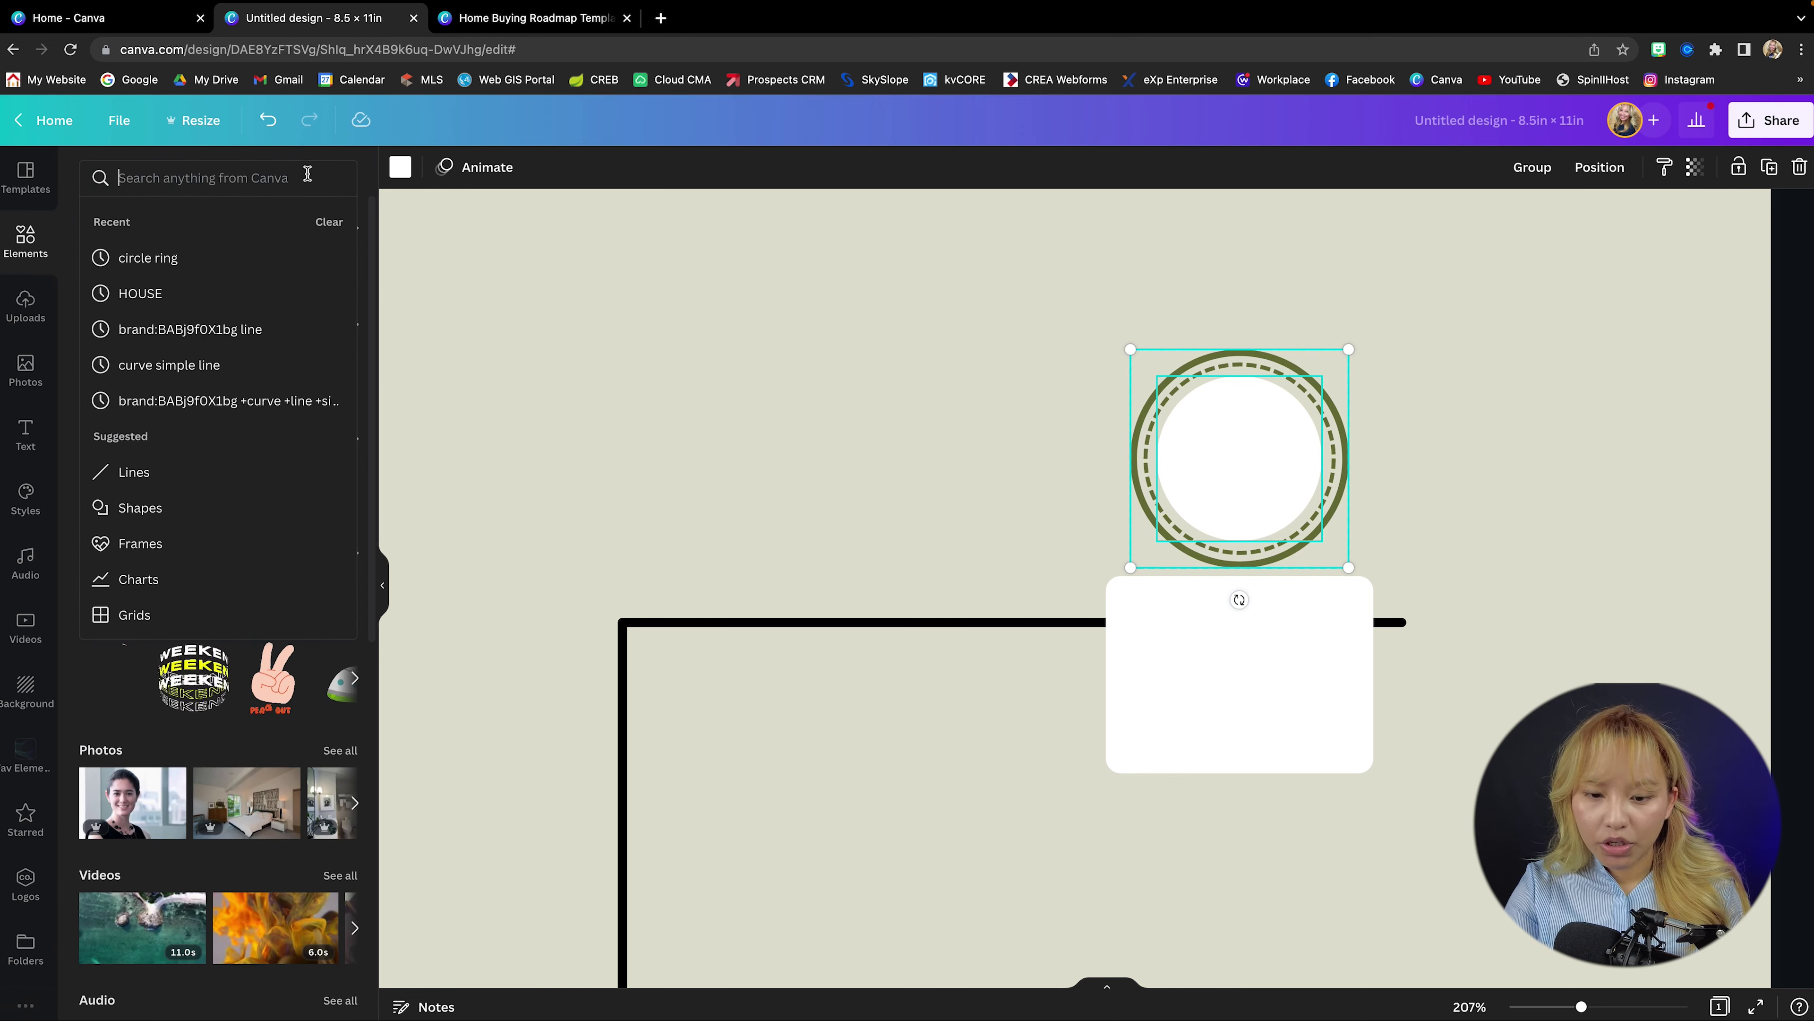
pyautogui.write('house')
pyautogui.press('Return')
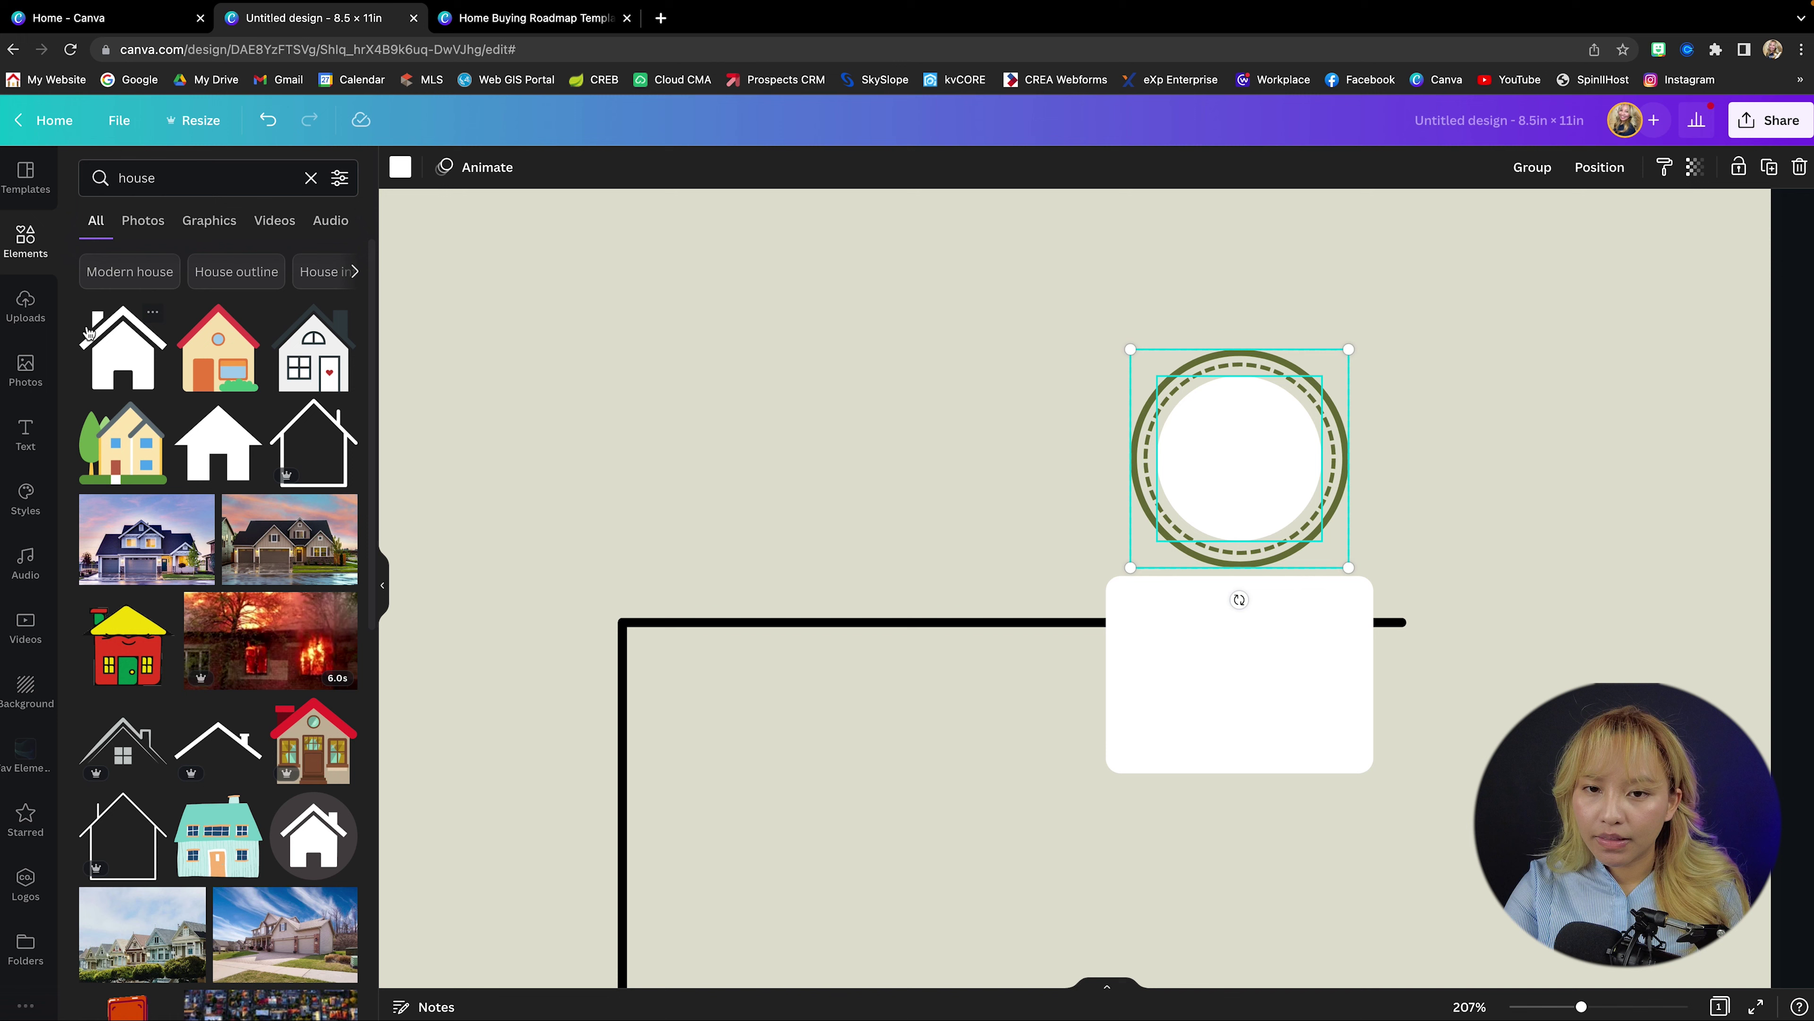
pyautogui.click(112, 367)
# Shrink the house icon to about 0.6 × 0.6 in at the ring's upper left and make it olive green
pyautogui.moveTo(1045, 843); pyautogui.dragTo(1203, 328)
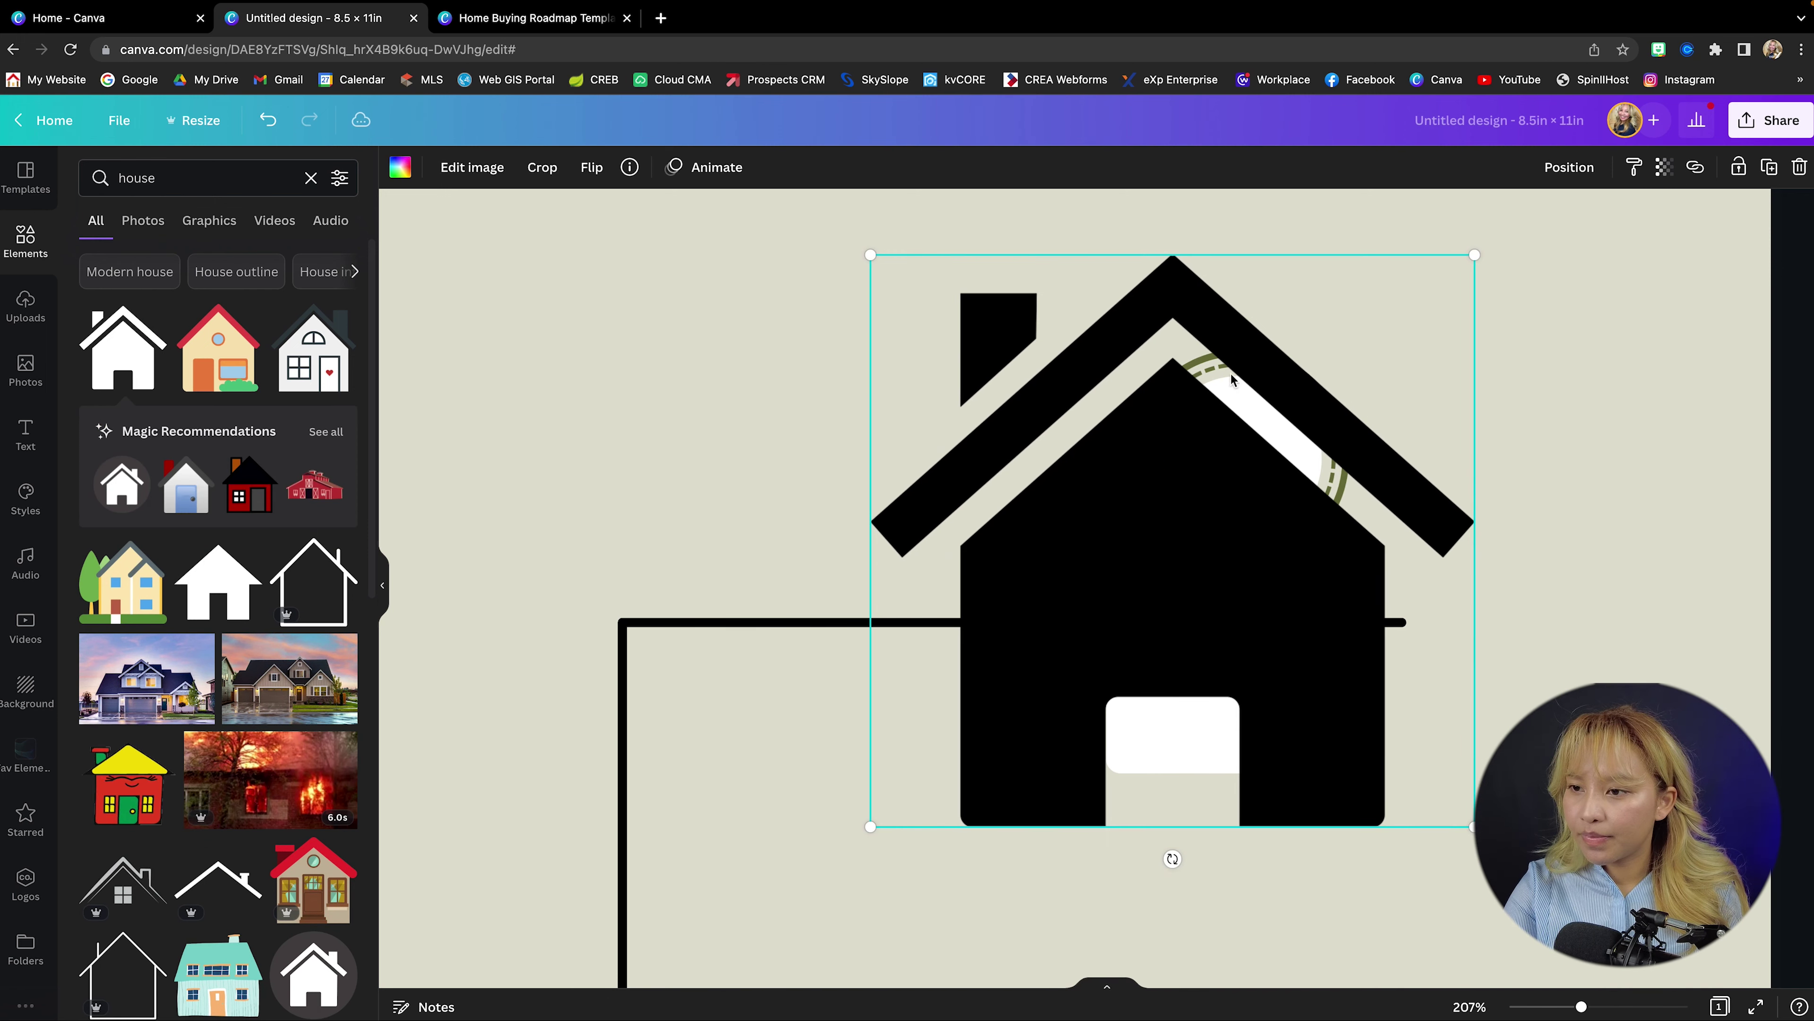
pyautogui.moveTo(1473, 825); pyautogui.dragTo(1125, 363)
pyautogui.click(1038, 390)
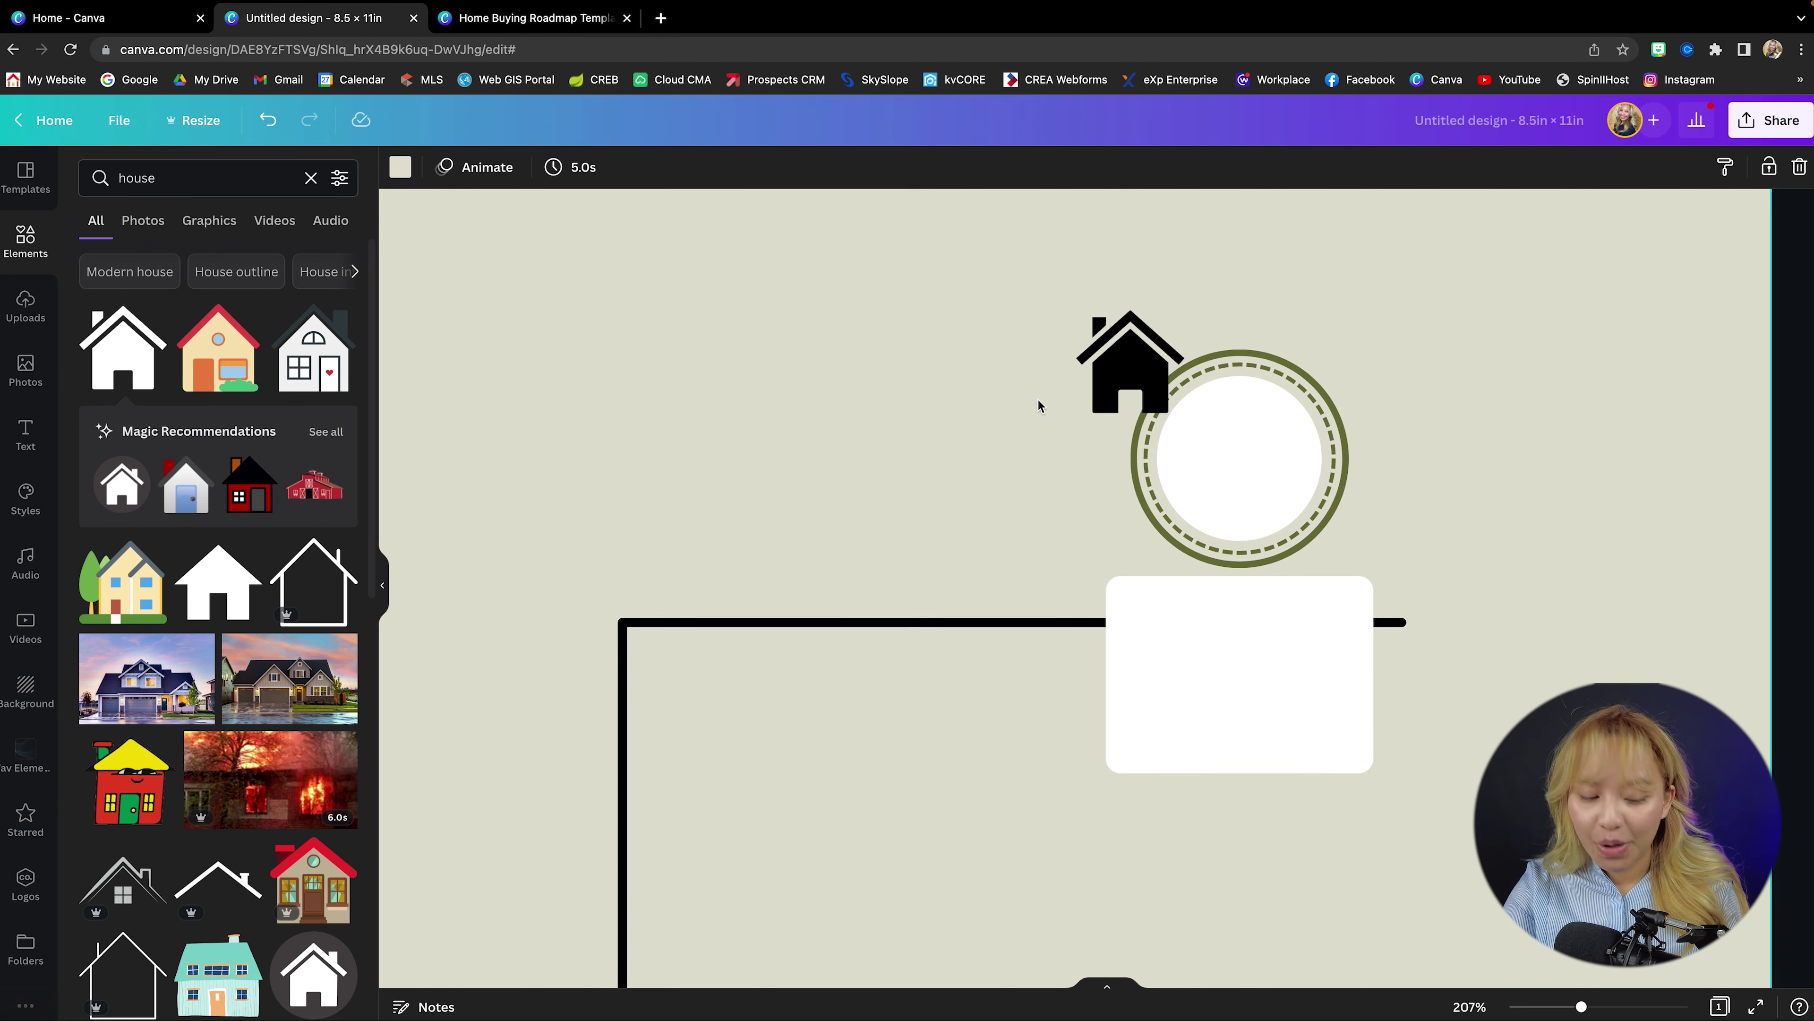
pyautogui.scroll(3, 1040, 406)
pyautogui.click(1136, 416)
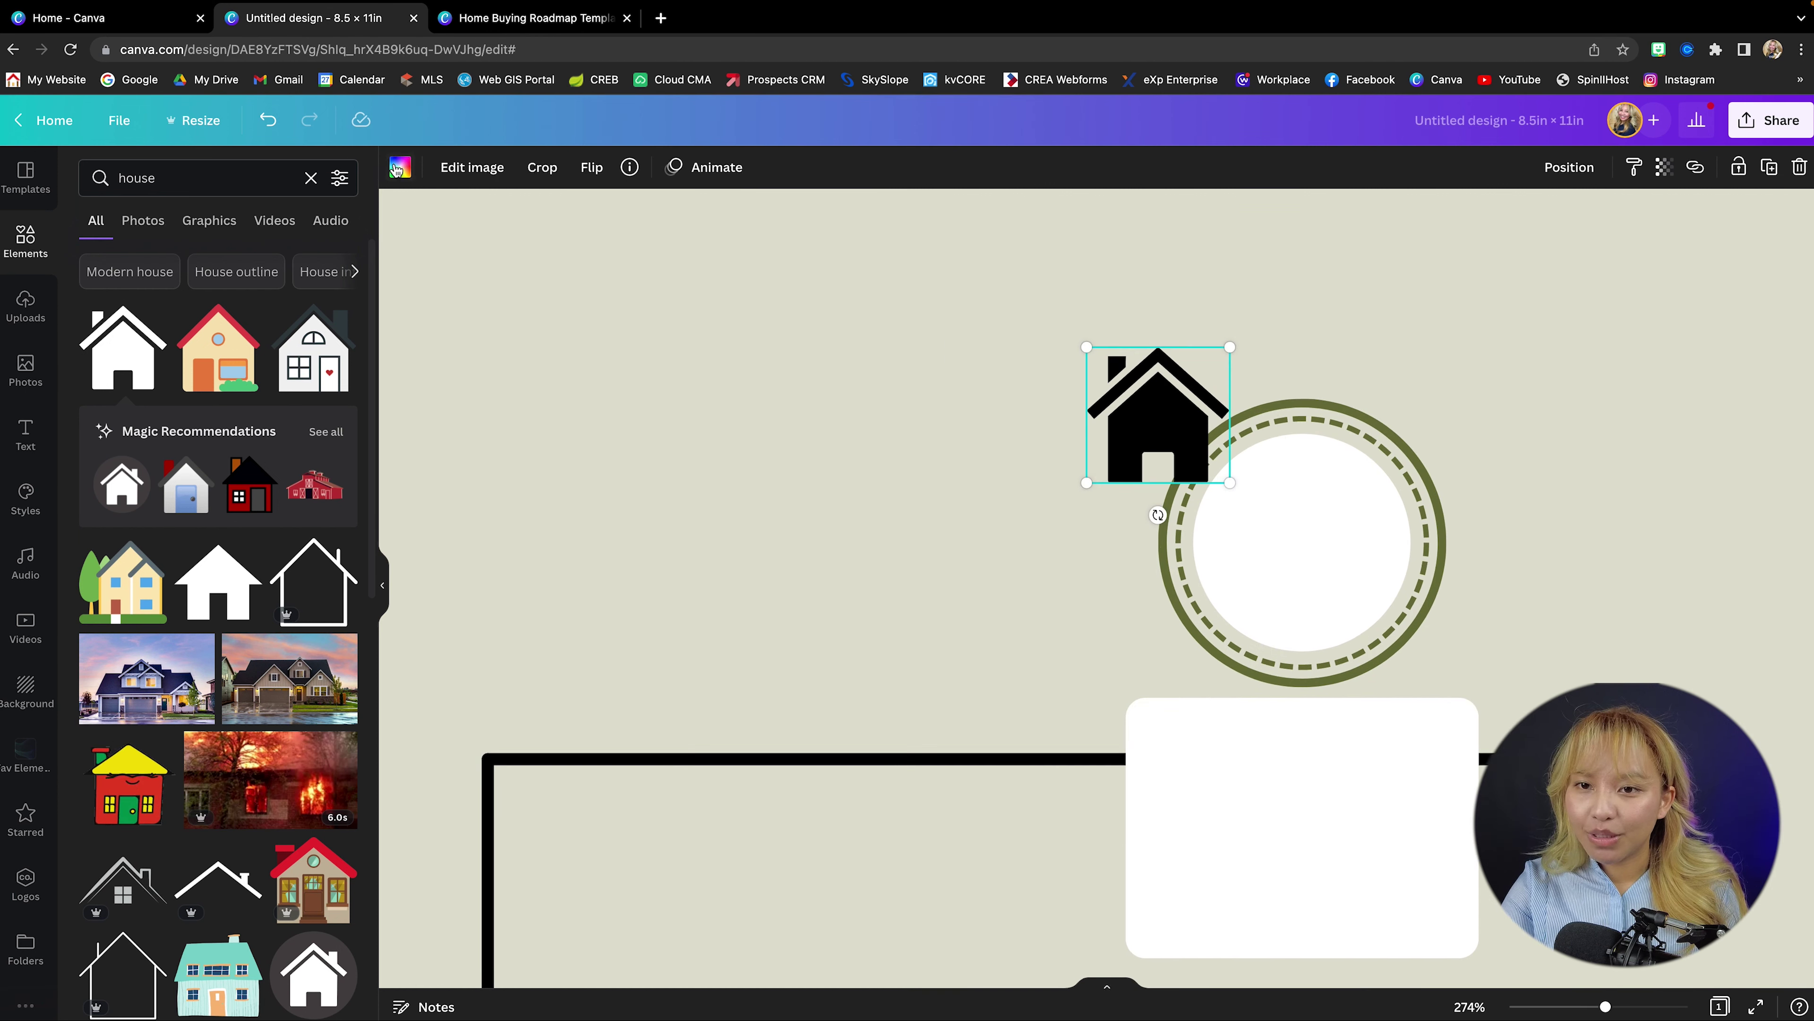
pyautogui.click(396, 170)
pyautogui.click(142, 272)
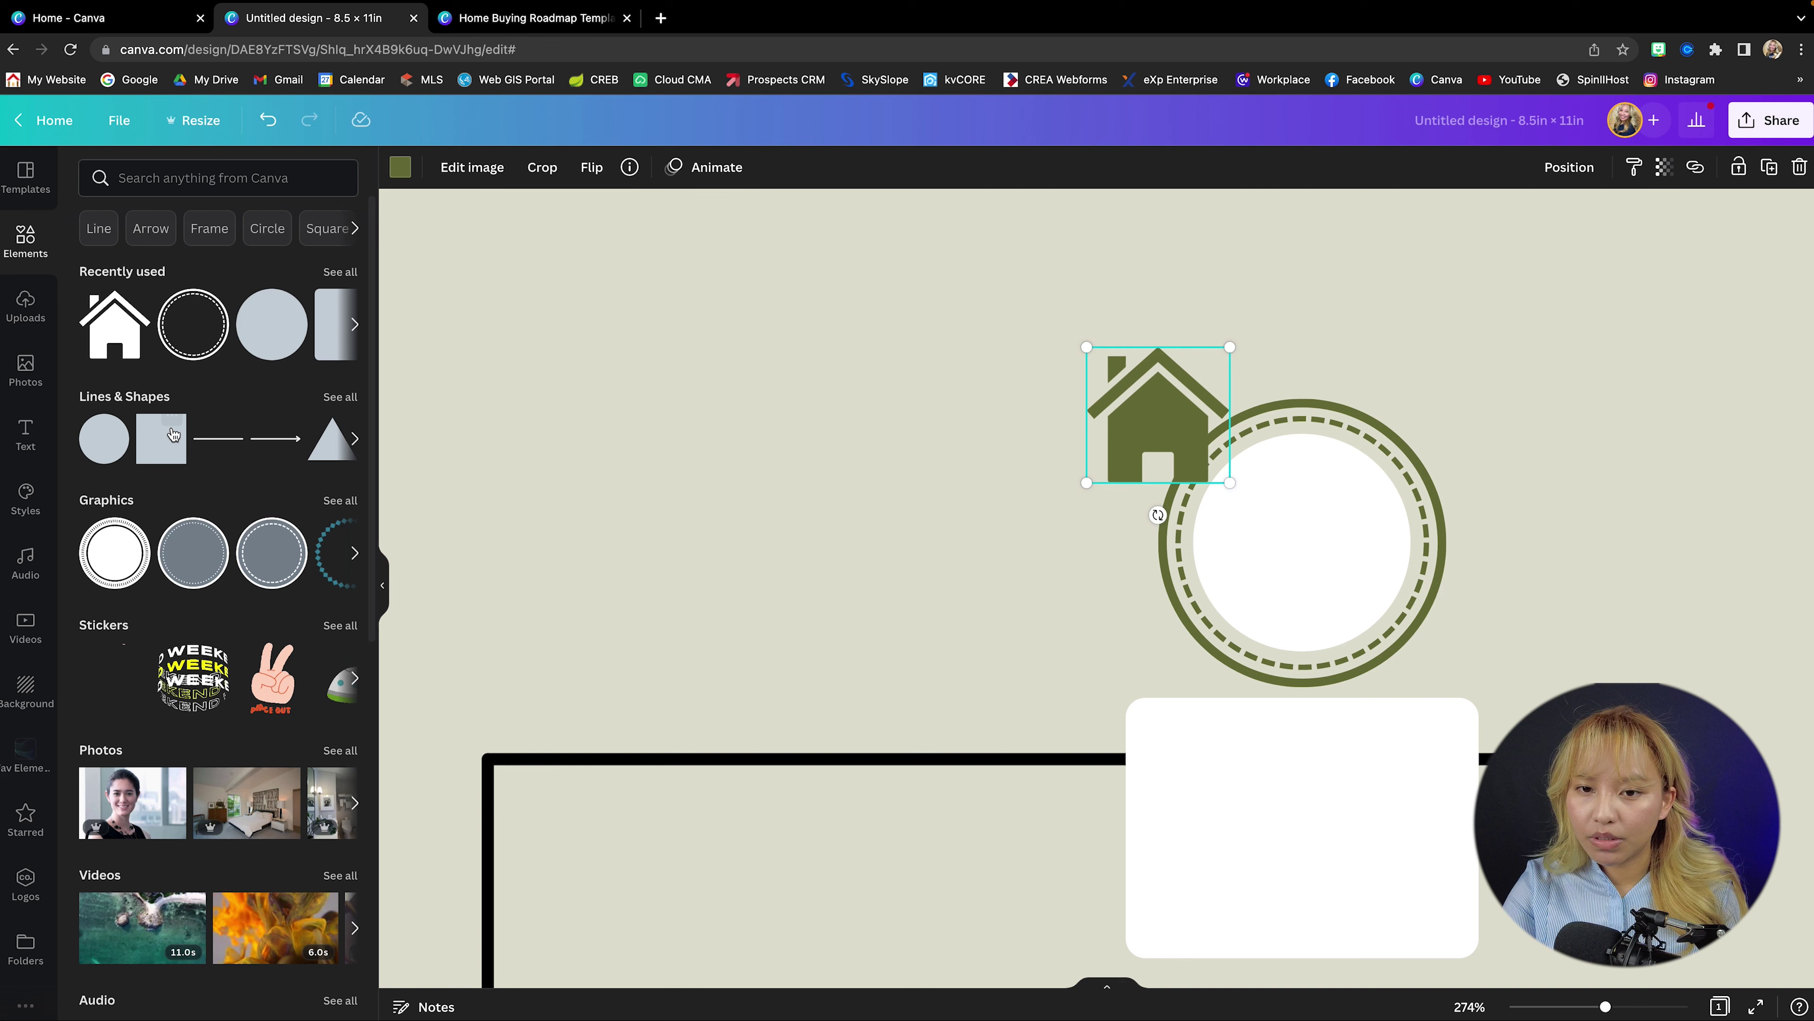
# Add a 0.7 × 0.7 square over the house's doorway and colour it dark olive
pyautogui.click(167, 450)
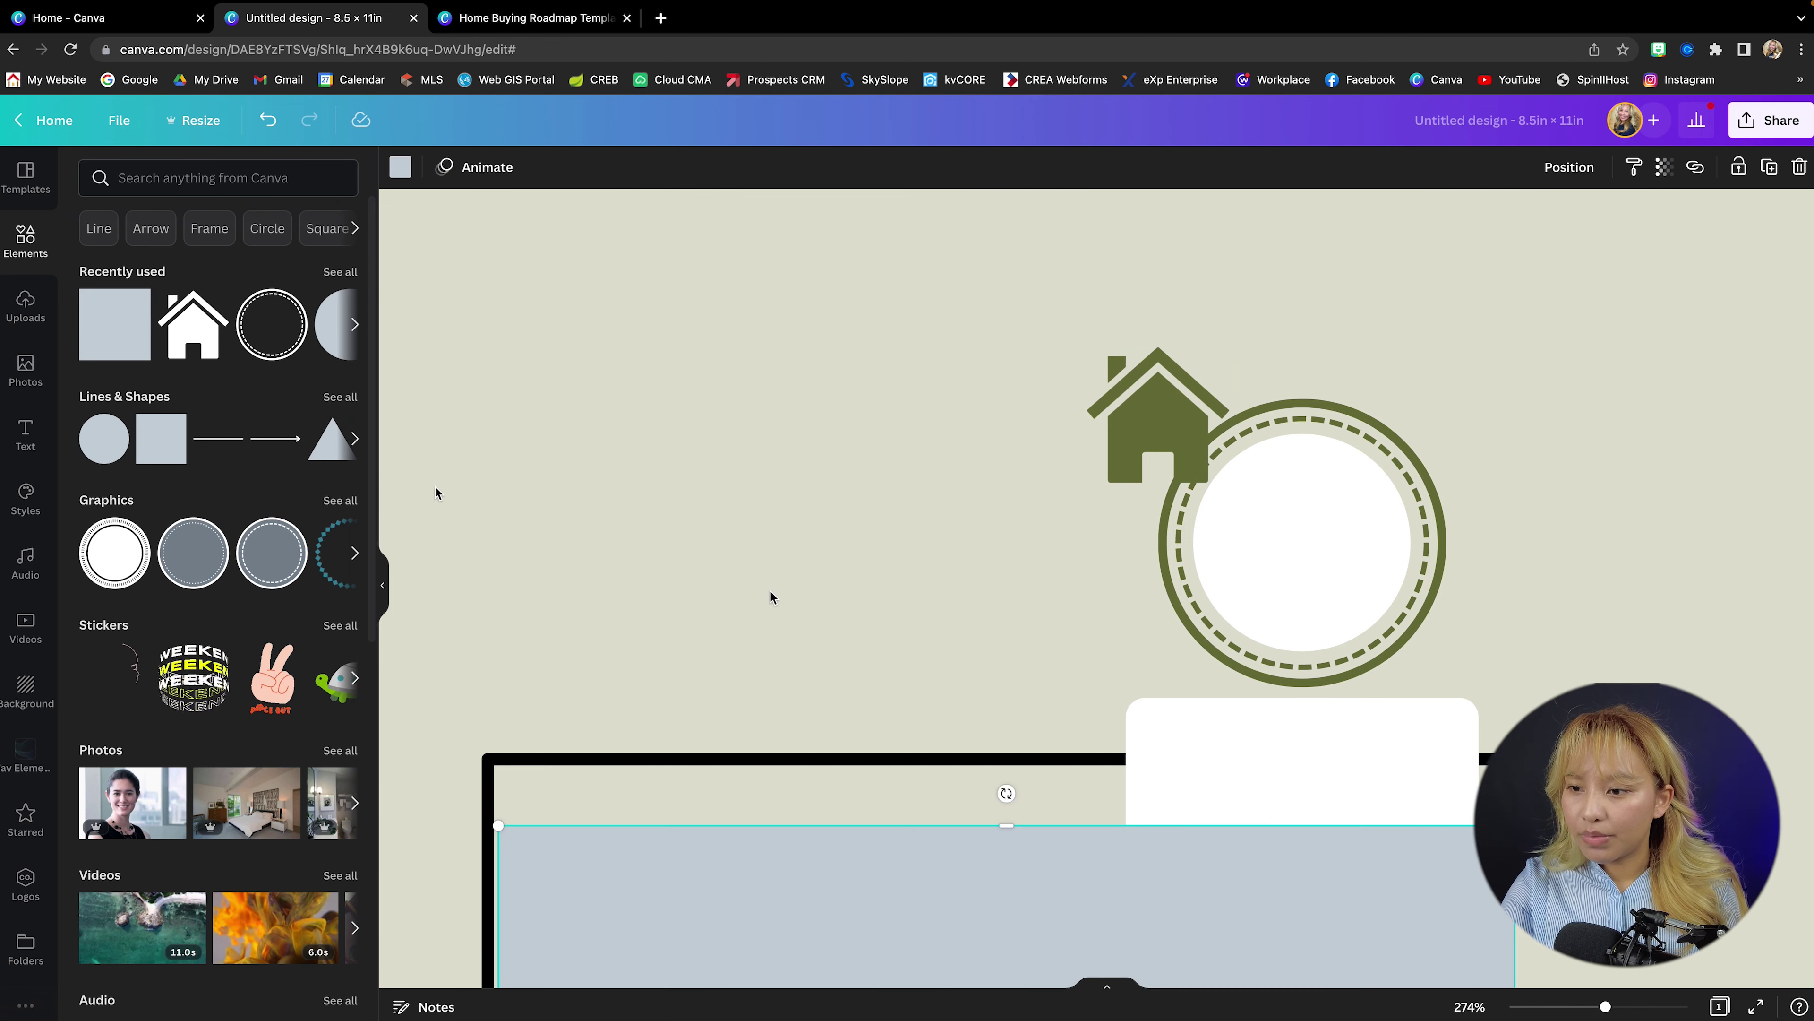
pyautogui.moveTo(860, 847); pyautogui.dragTo(1066, 561)
pyautogui.scroll(-5, 1066, 561)
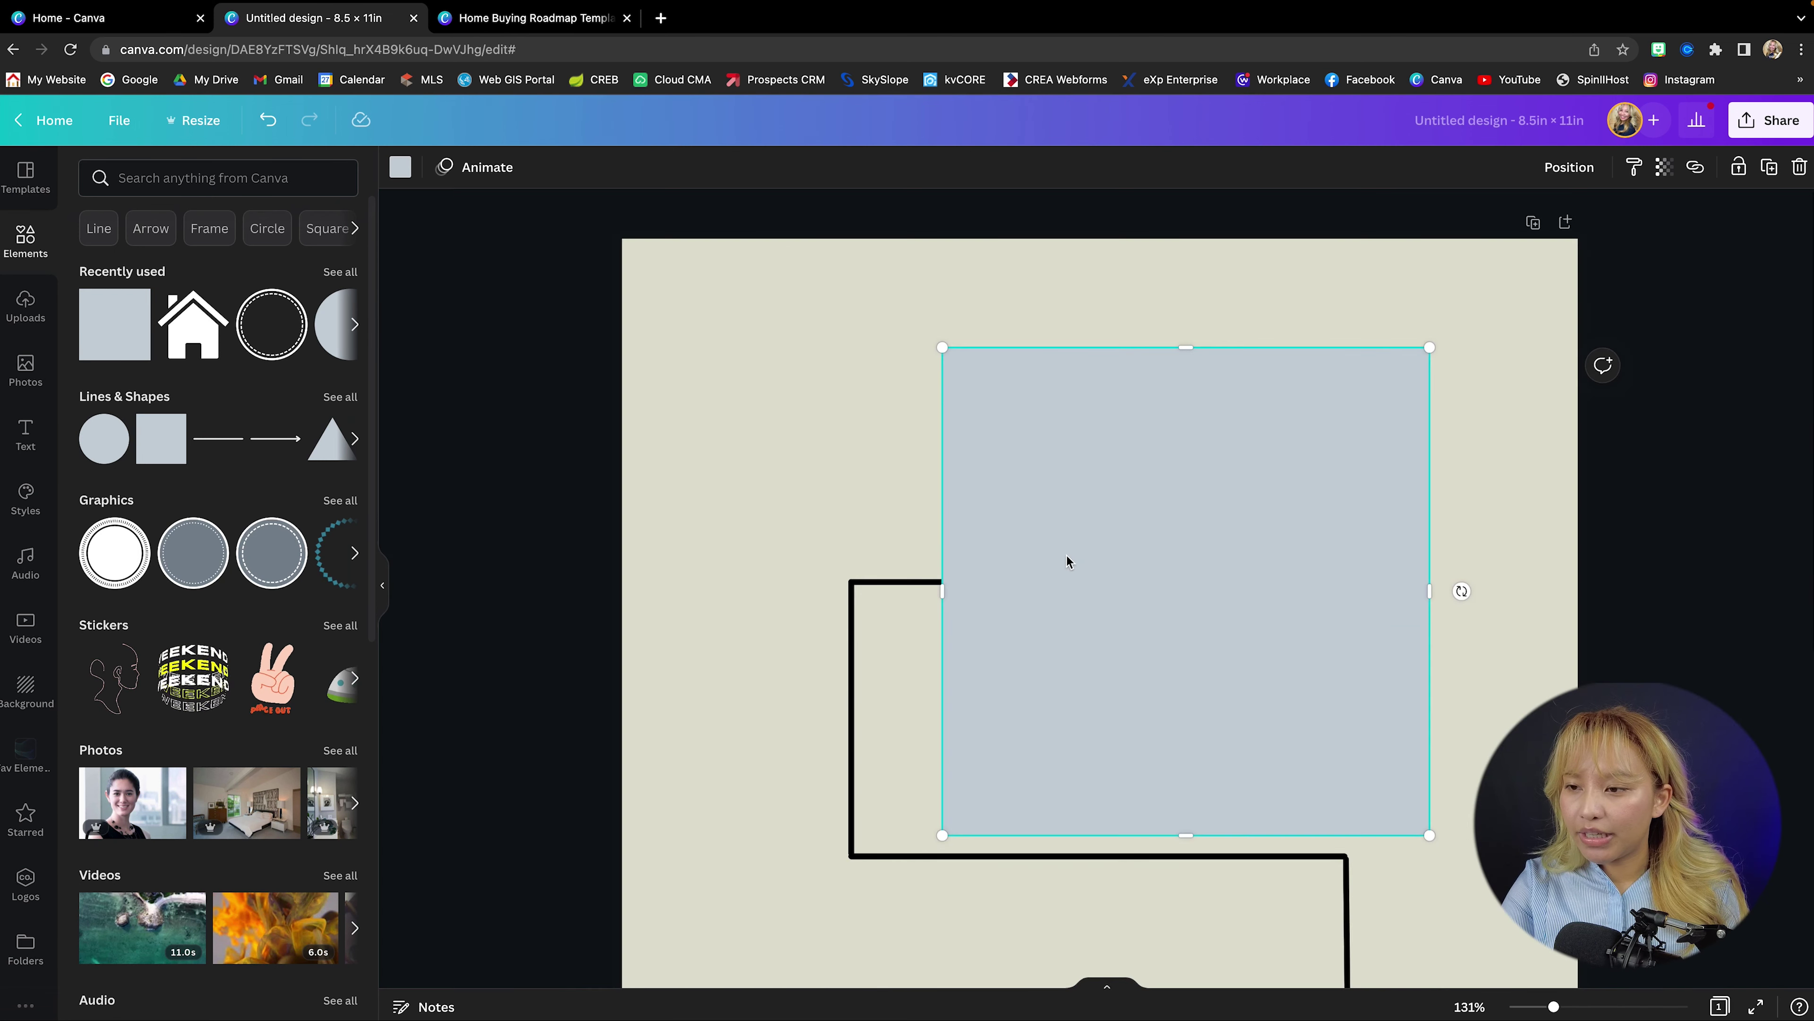
pyautogui.moveTo(1426, 832); pyautogui.dragTo(1117, 478)
pyautogui.scroll(2, 1111, 474)
pyautogui.scroll(8, 1110, 473)
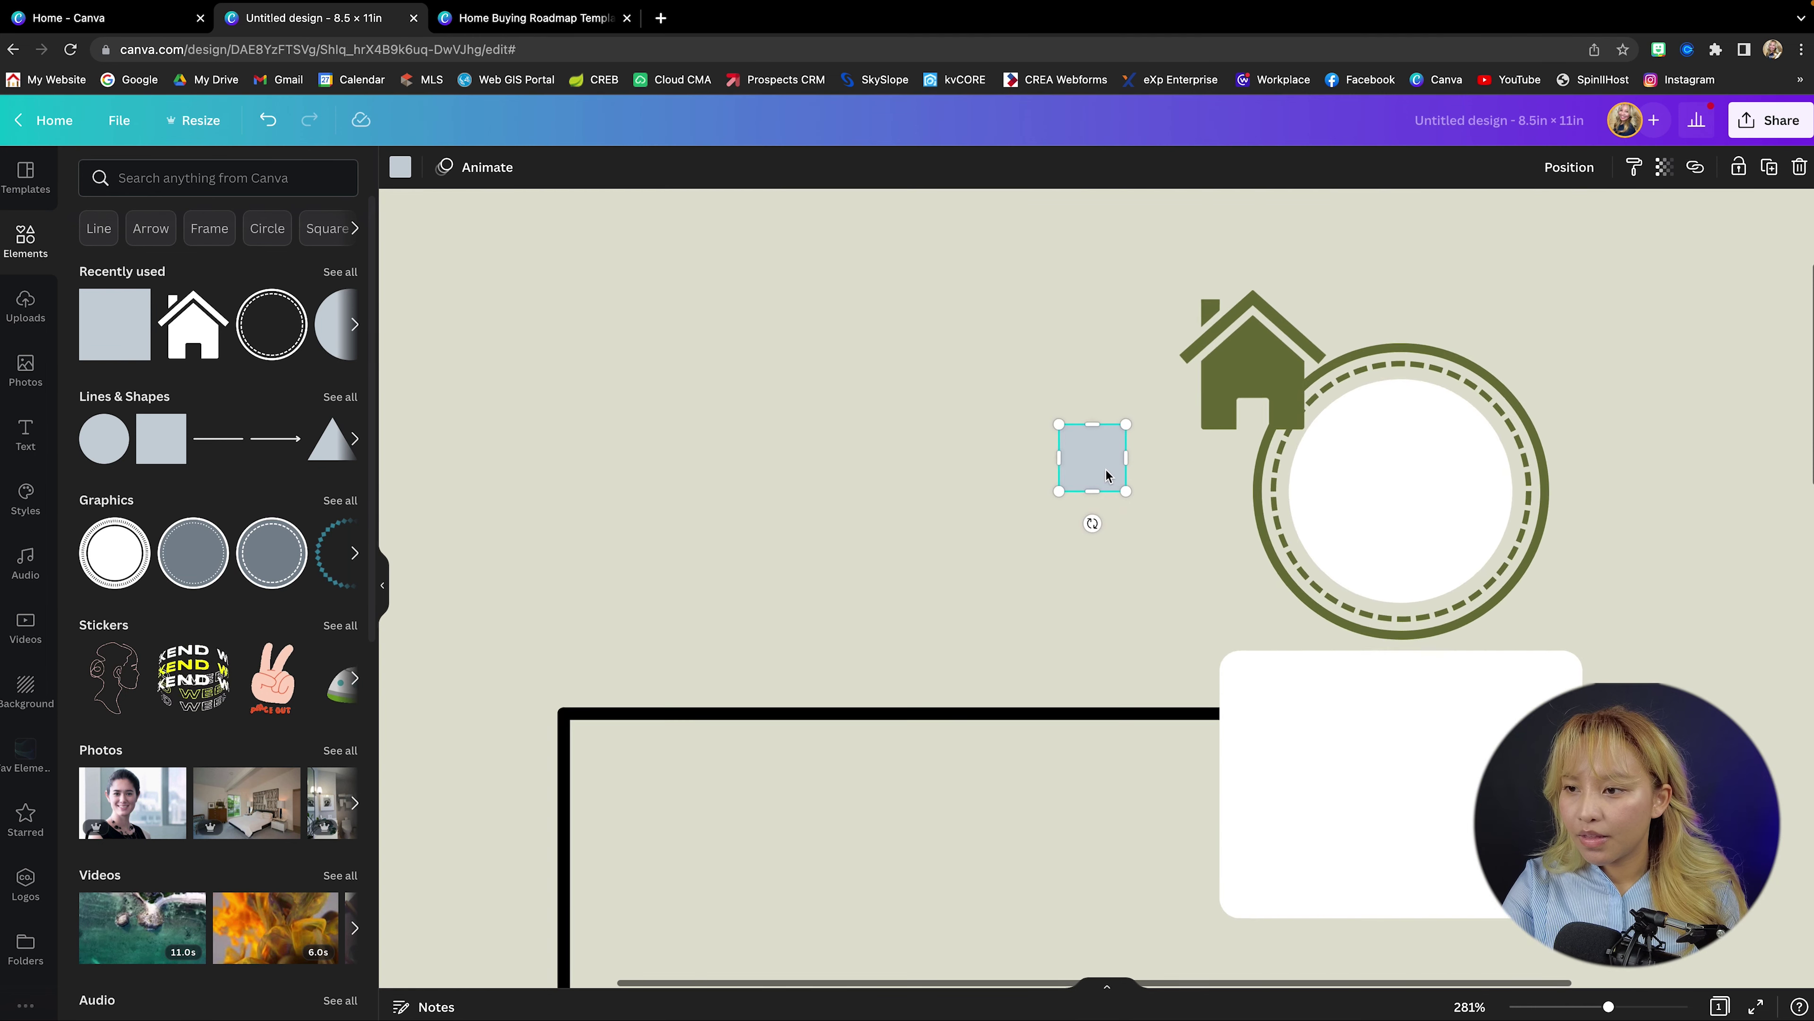
pyautogui.moveTo(760, 465); pyautogui.dragTo(1014, 368)
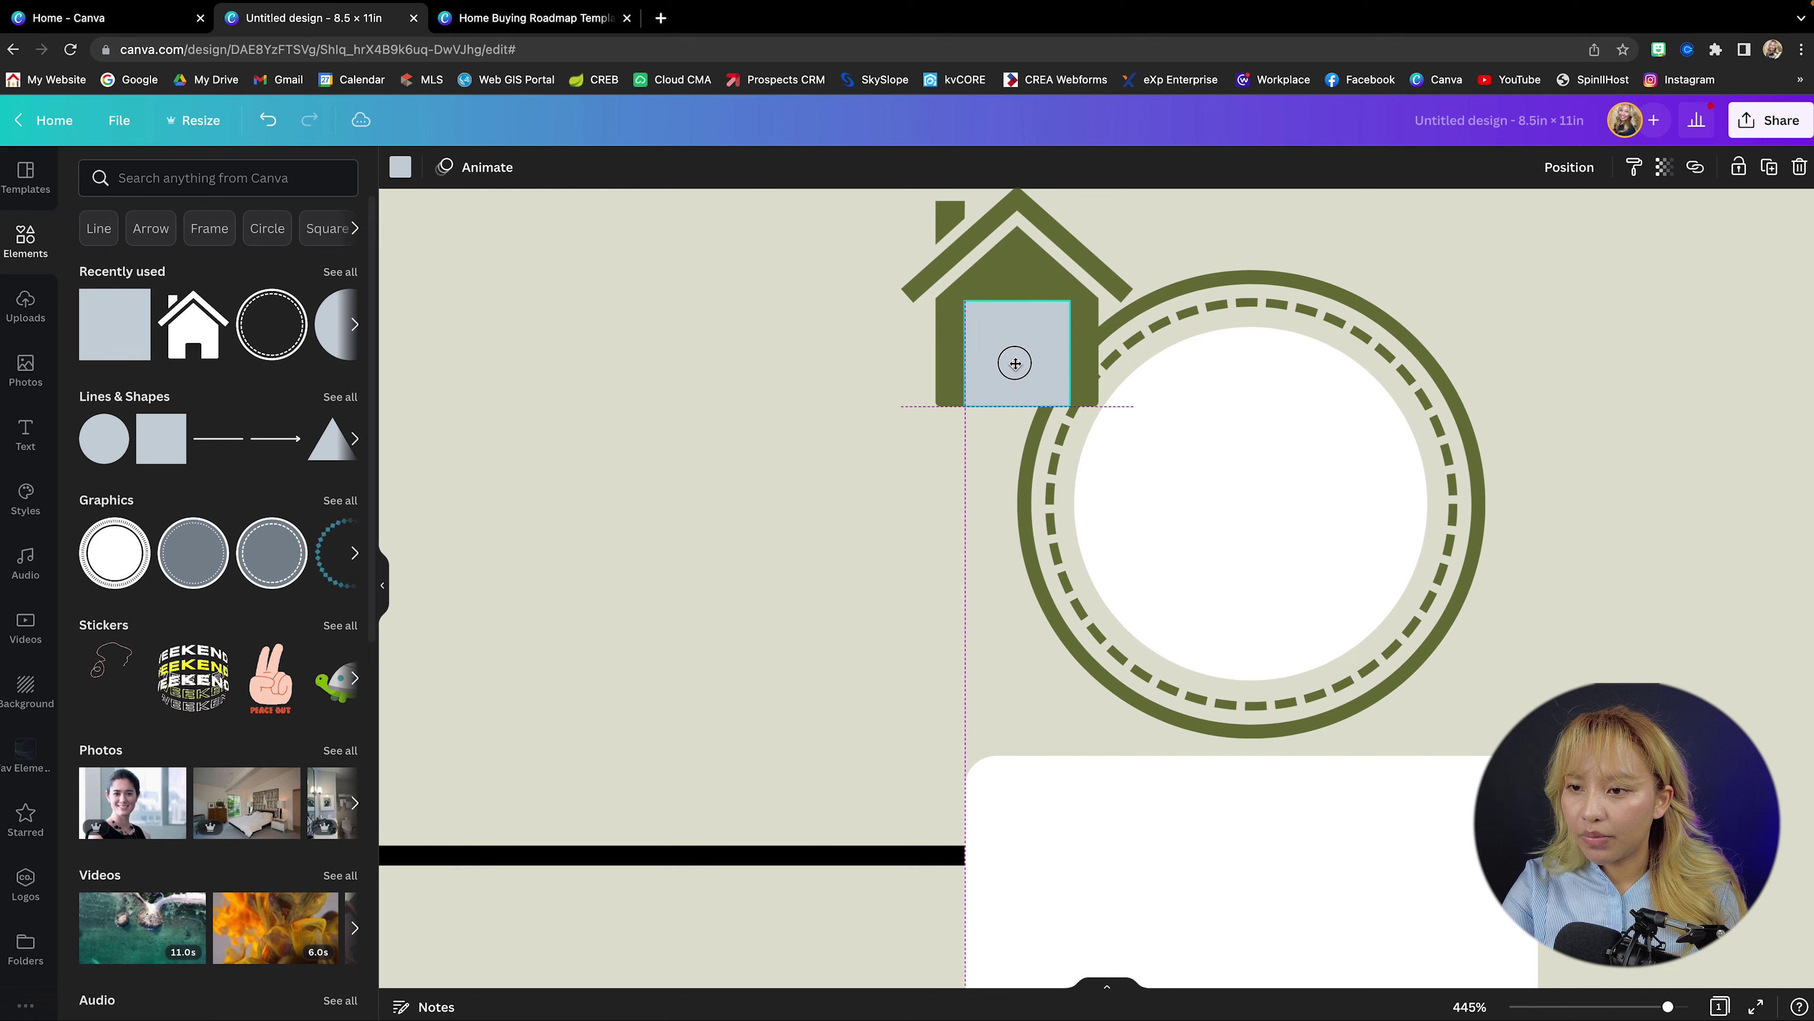
pyautogui.click(400, 166)
pyautogui.click(253, 443)
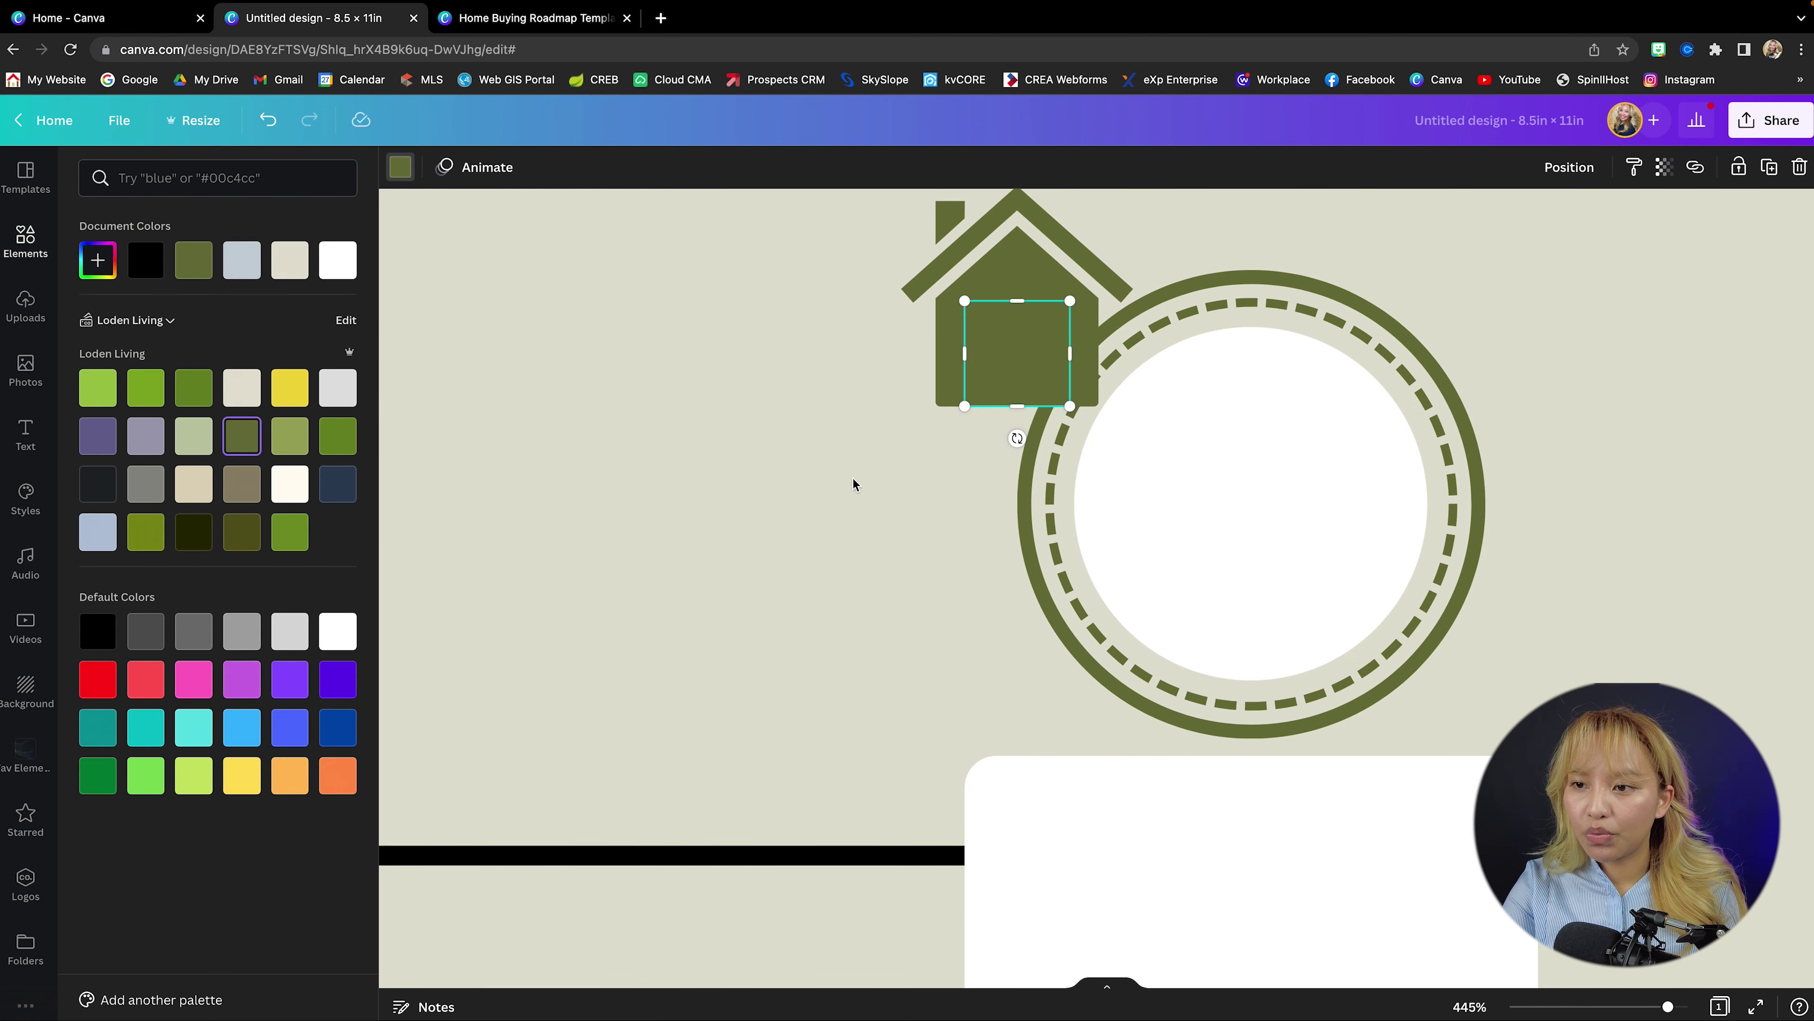
pyautogui.click(851, 481)
# Group the house icon and the olive square into one piece
pyautogui.scroll(3, 851, 481)
pyautogui.moveTo(845, 347); pyautogui.dragTo(1137, 550)
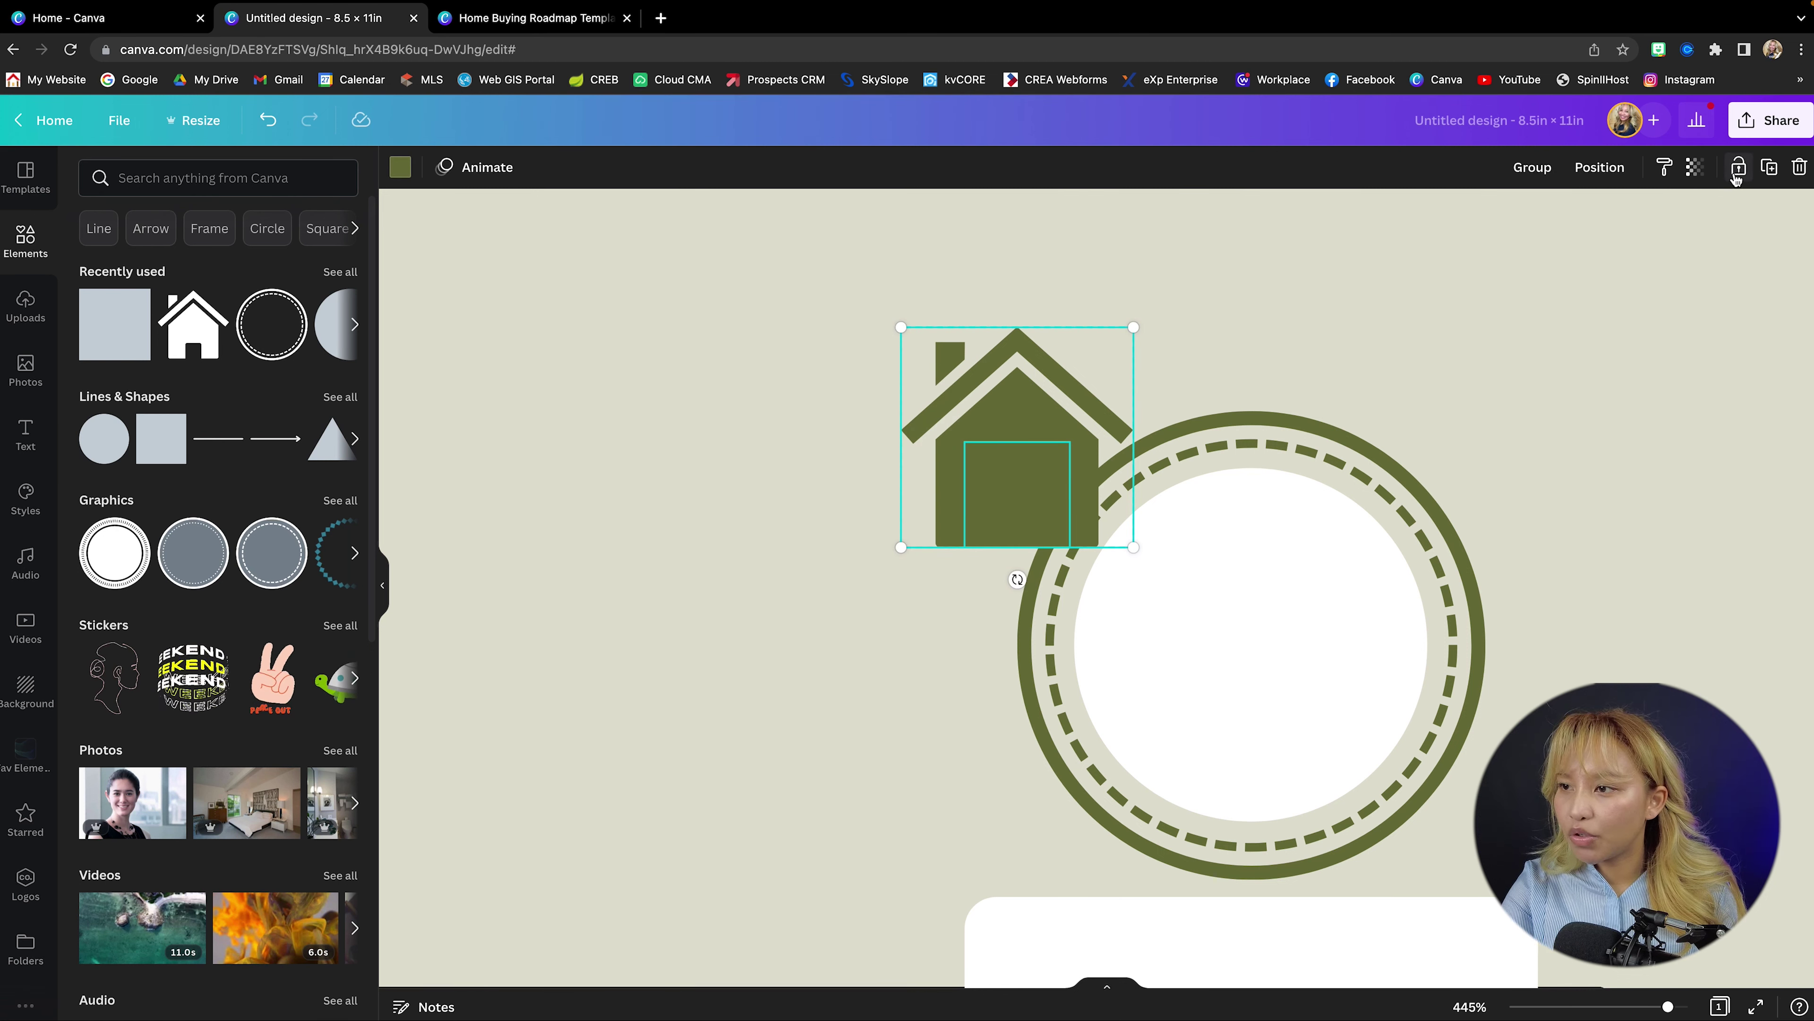
pyautogui.click(1532, 167)
pyautogui.click(1344, 321)
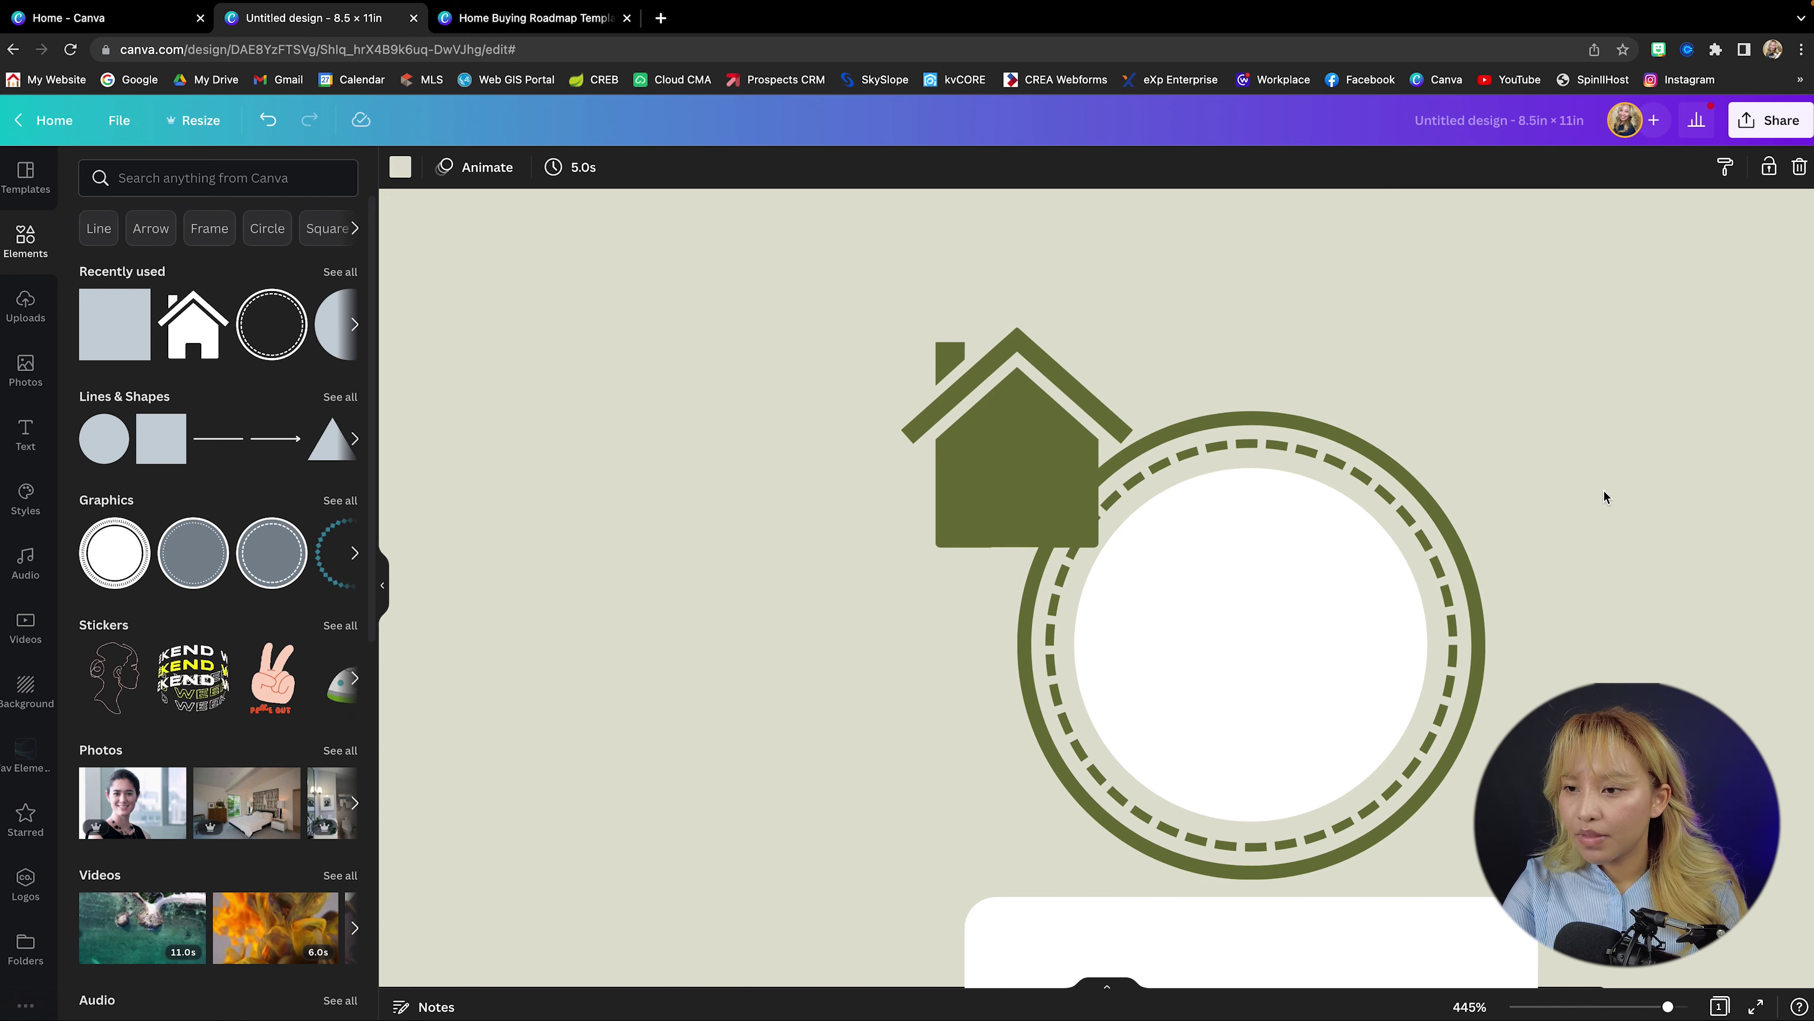
# Add a subheading reading '1', move it inside the olive house and colour it white
pyautogui.scroll(-1, 1604, 495)
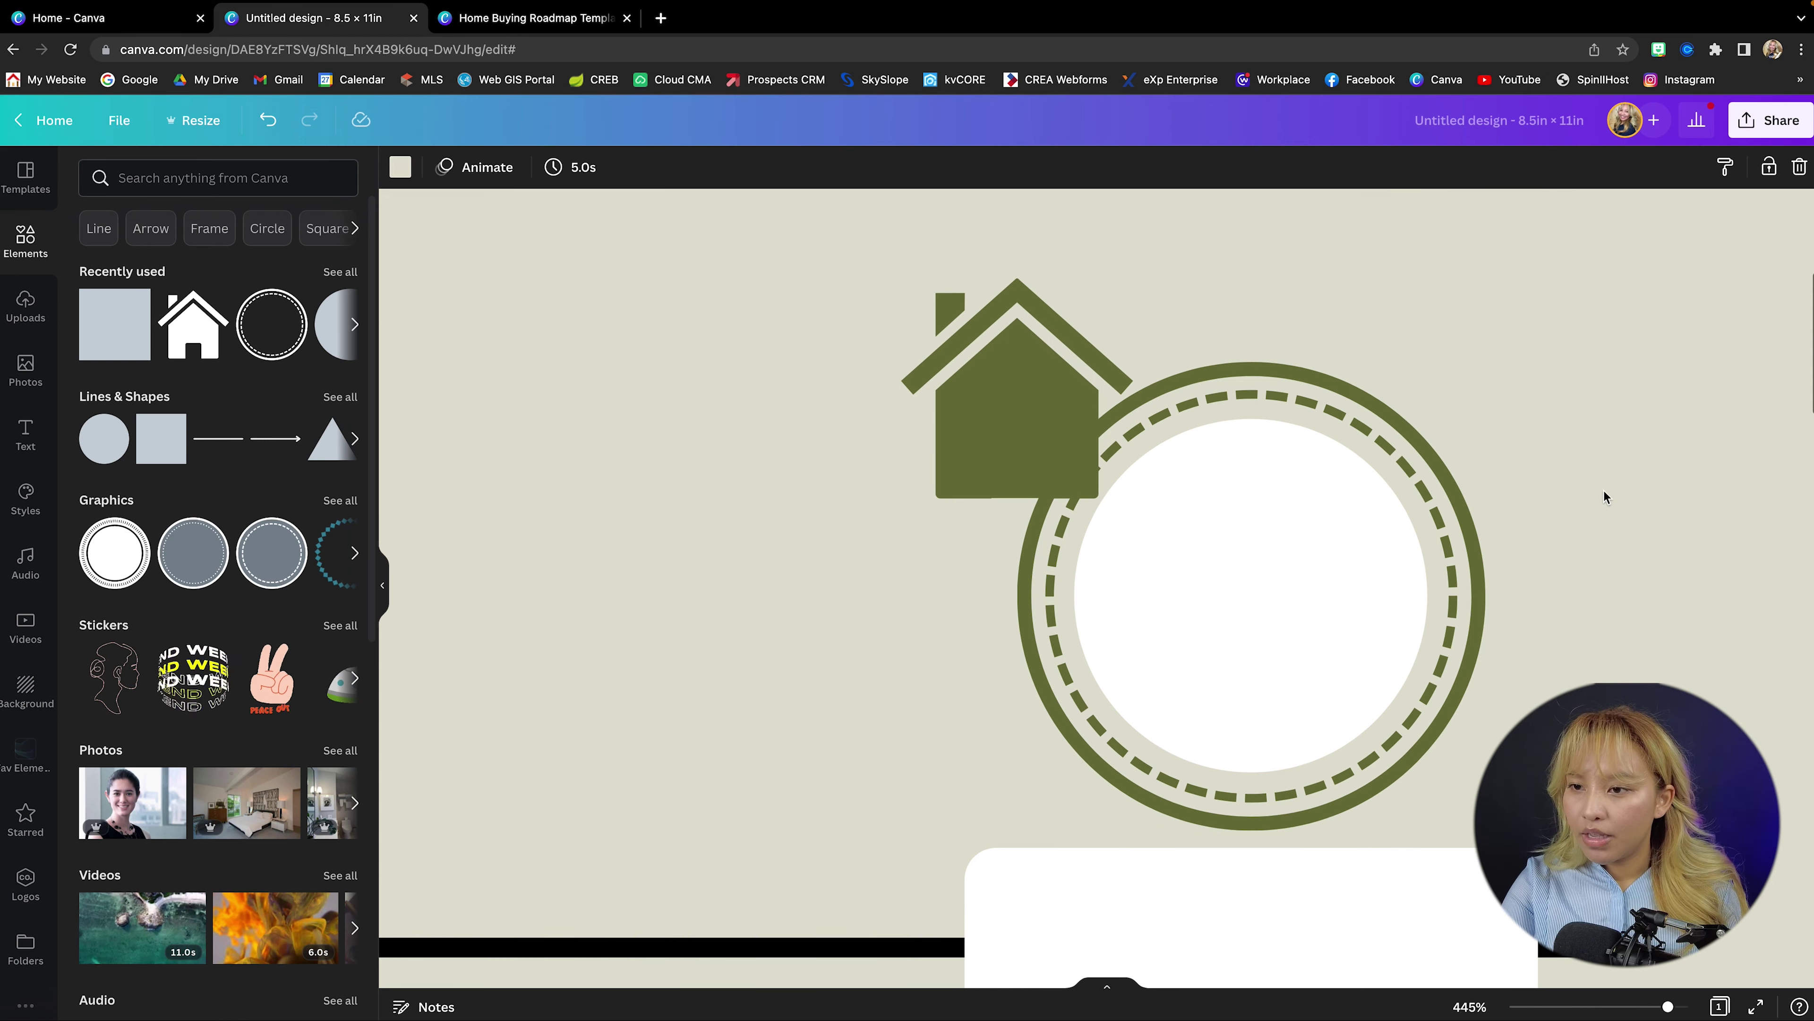
pyautogui.click(25, 434)
pyautogui.click(249, 329)
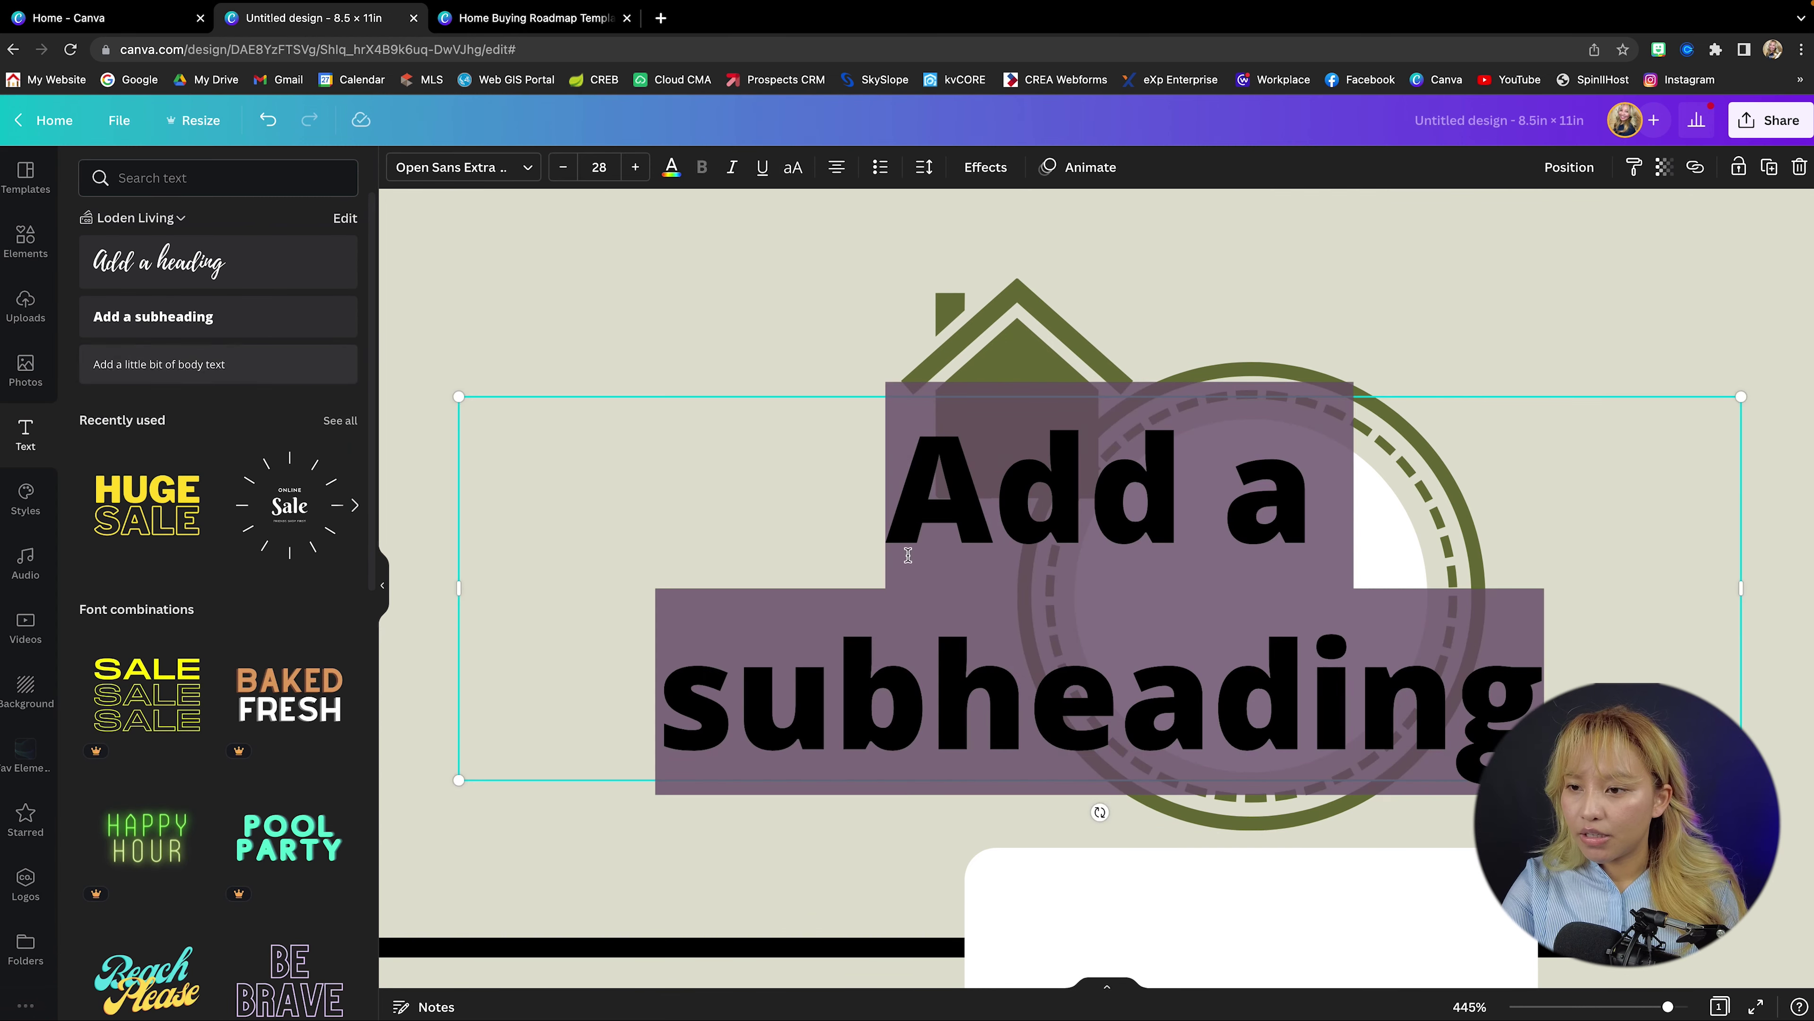
pyautogui.write('1')
pyautogui.moveTo(1094, 600); pyautogui.dragTo(1033, 529)
pyautogui.click(671, 166)
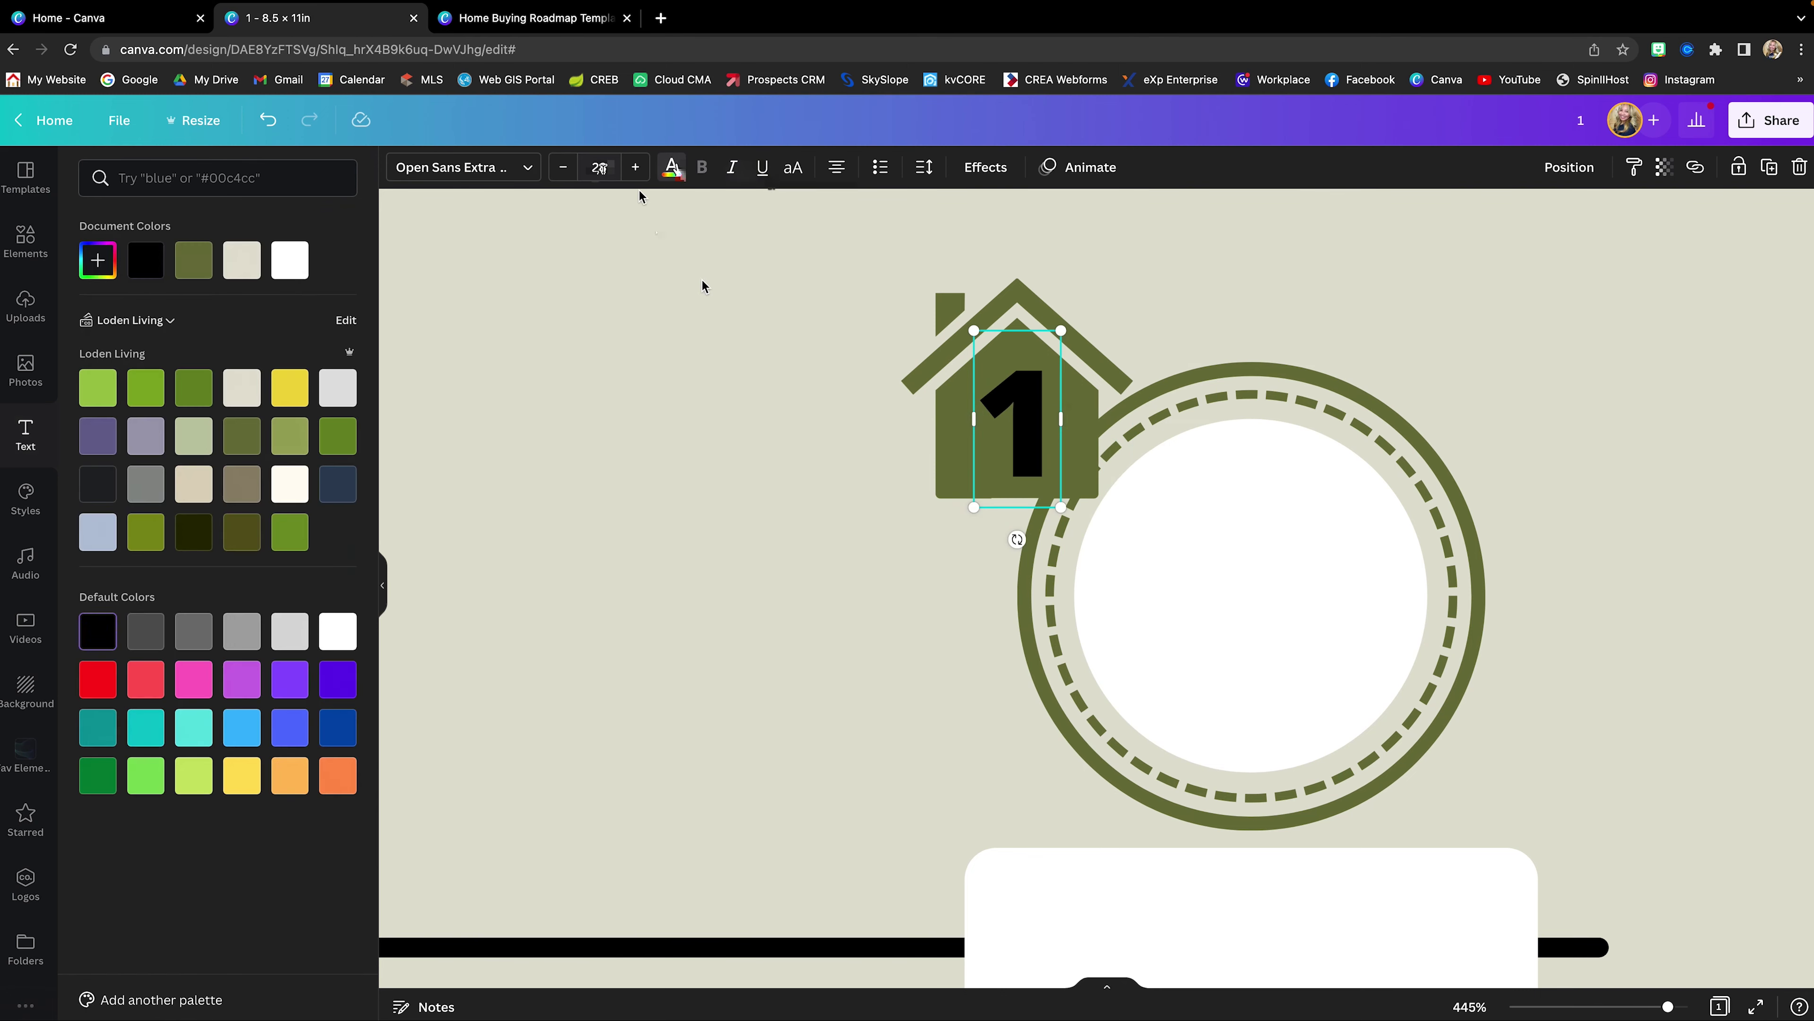
pyautogui.click(291, 260)
# Select the house and the number 1 together to join them
pyautogui.scroll(-5, 1143, 406)
pyautogui.click(1158, 452)
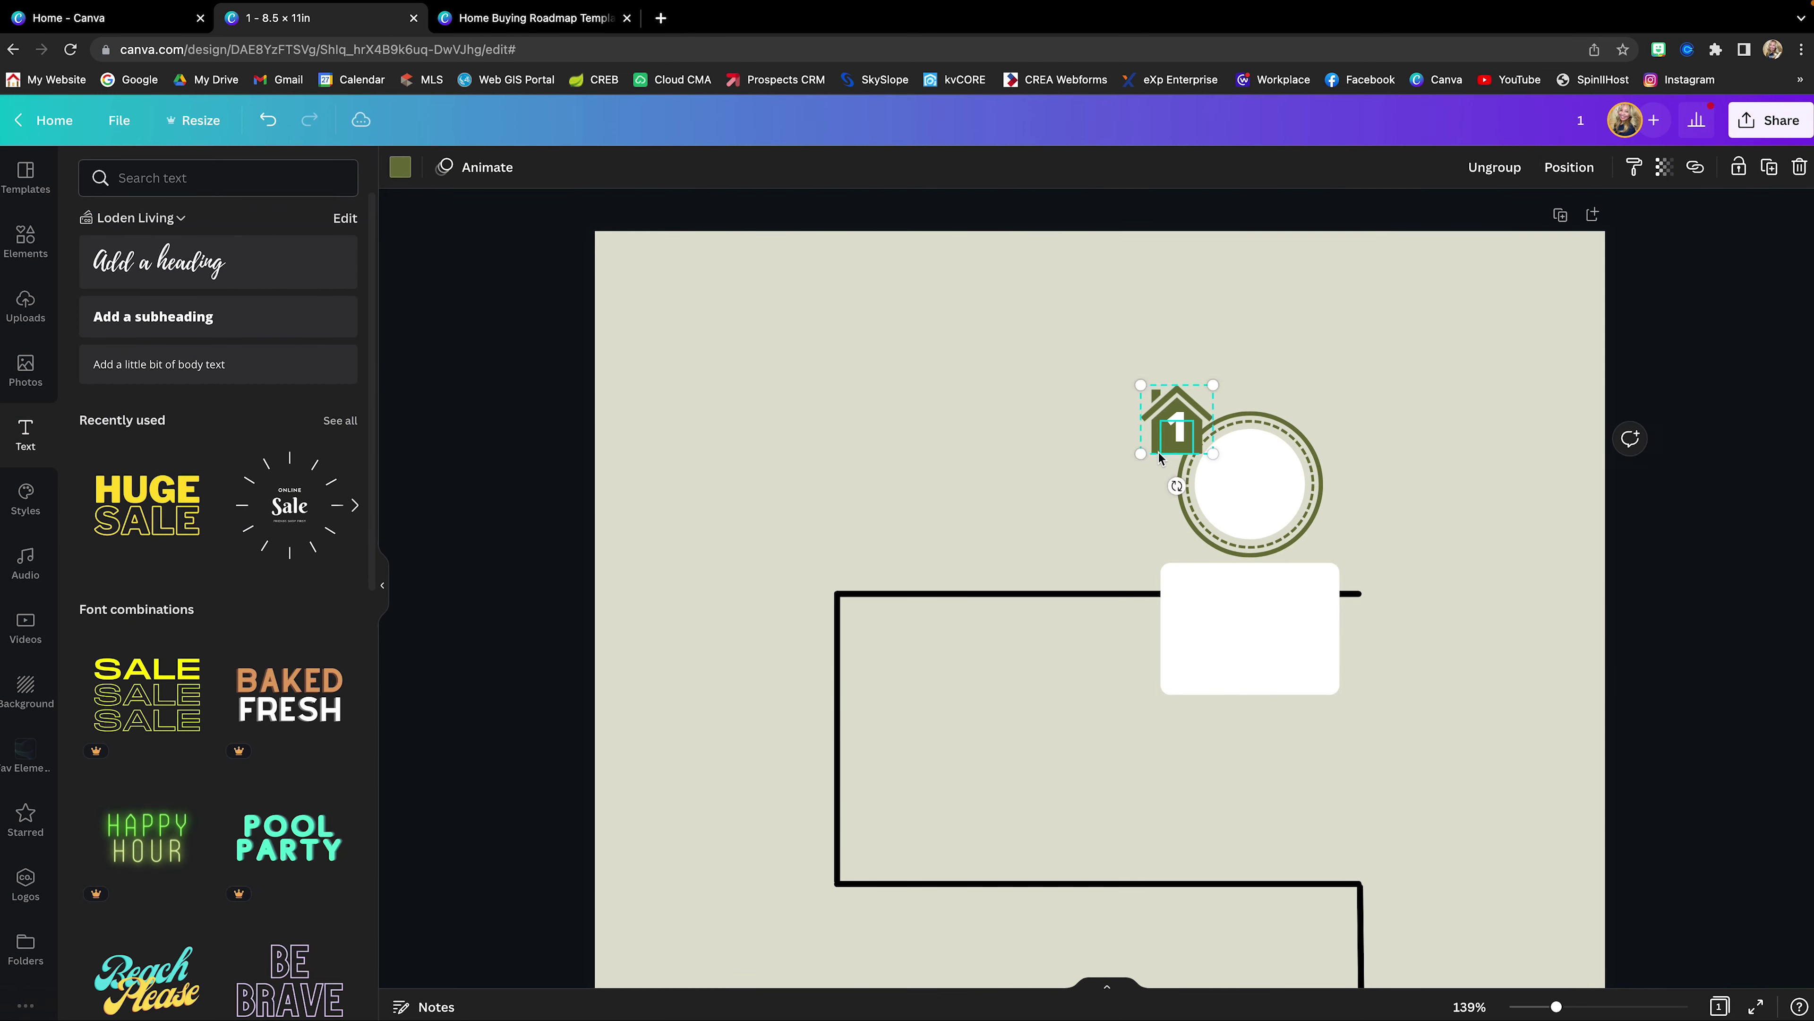
pyautogui.scroll(5, 1158, 452)
pyautogui.click(1272, 475)
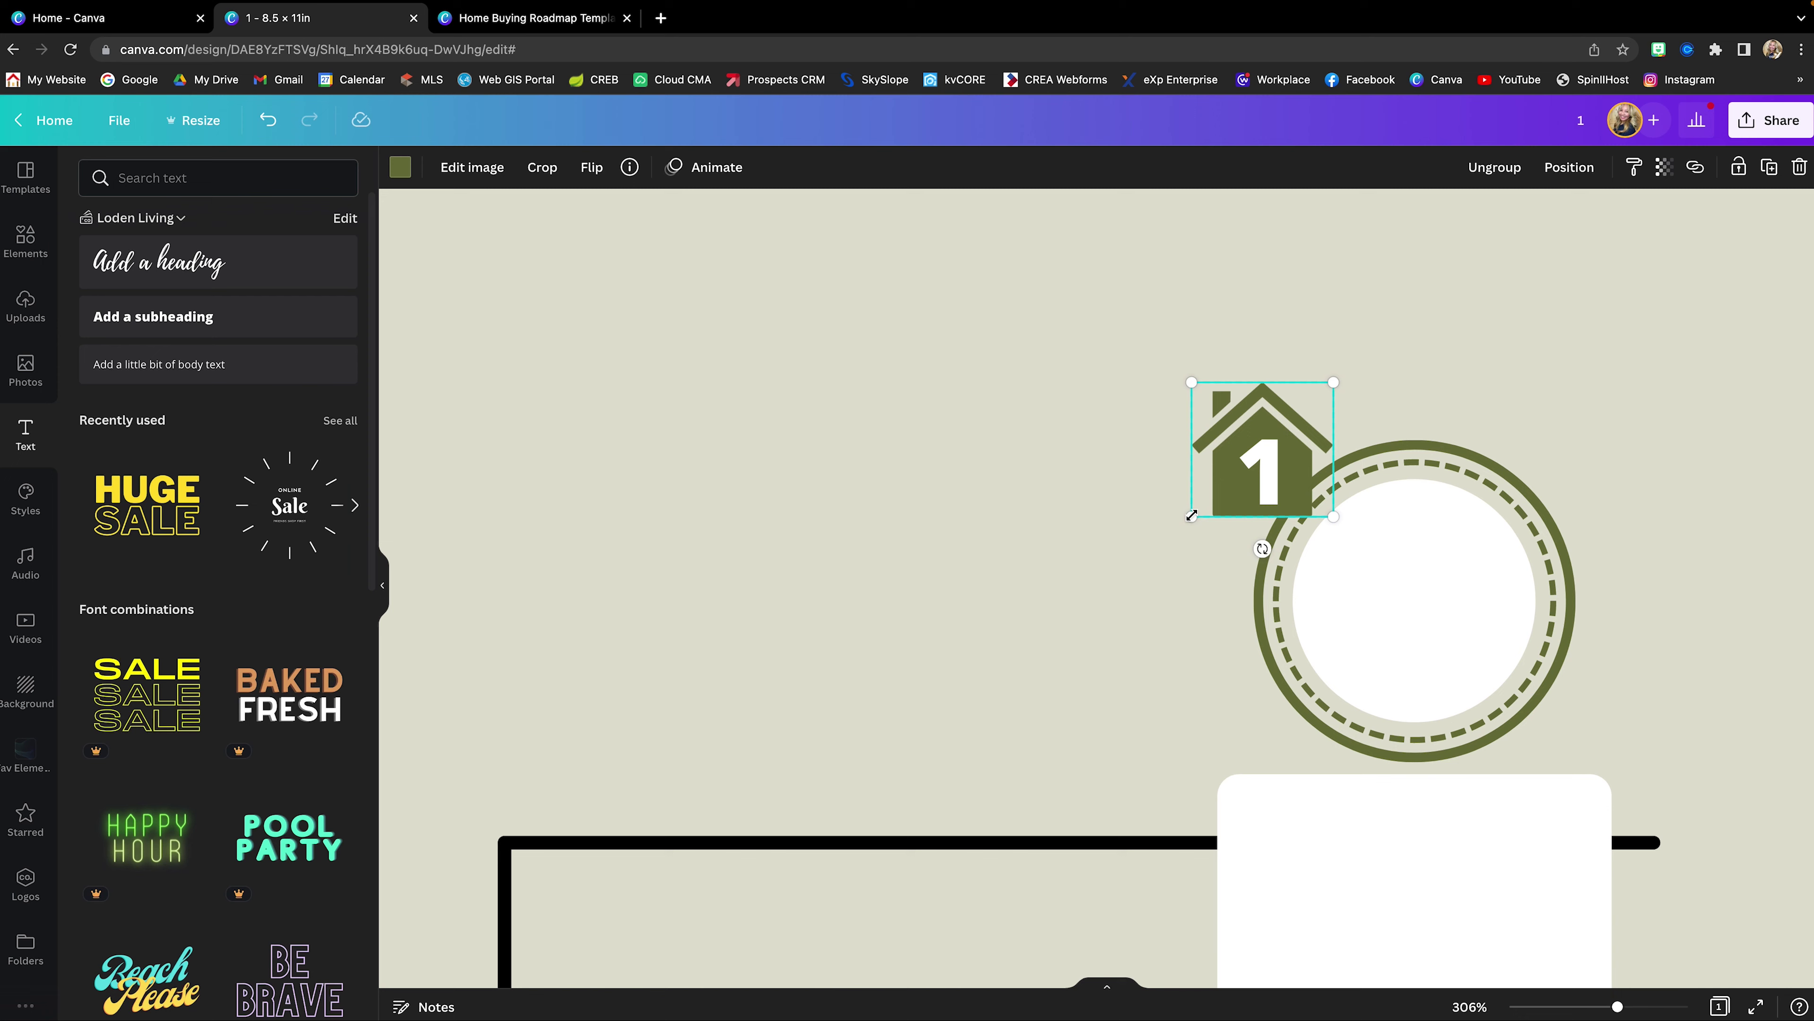
pyautogui.click(1255, 472)
pyautogui.click(1013, 562)
pyautogui.scroll(-5, 1014, 558)
pyautogui.scroll(-1, 1013, 561)
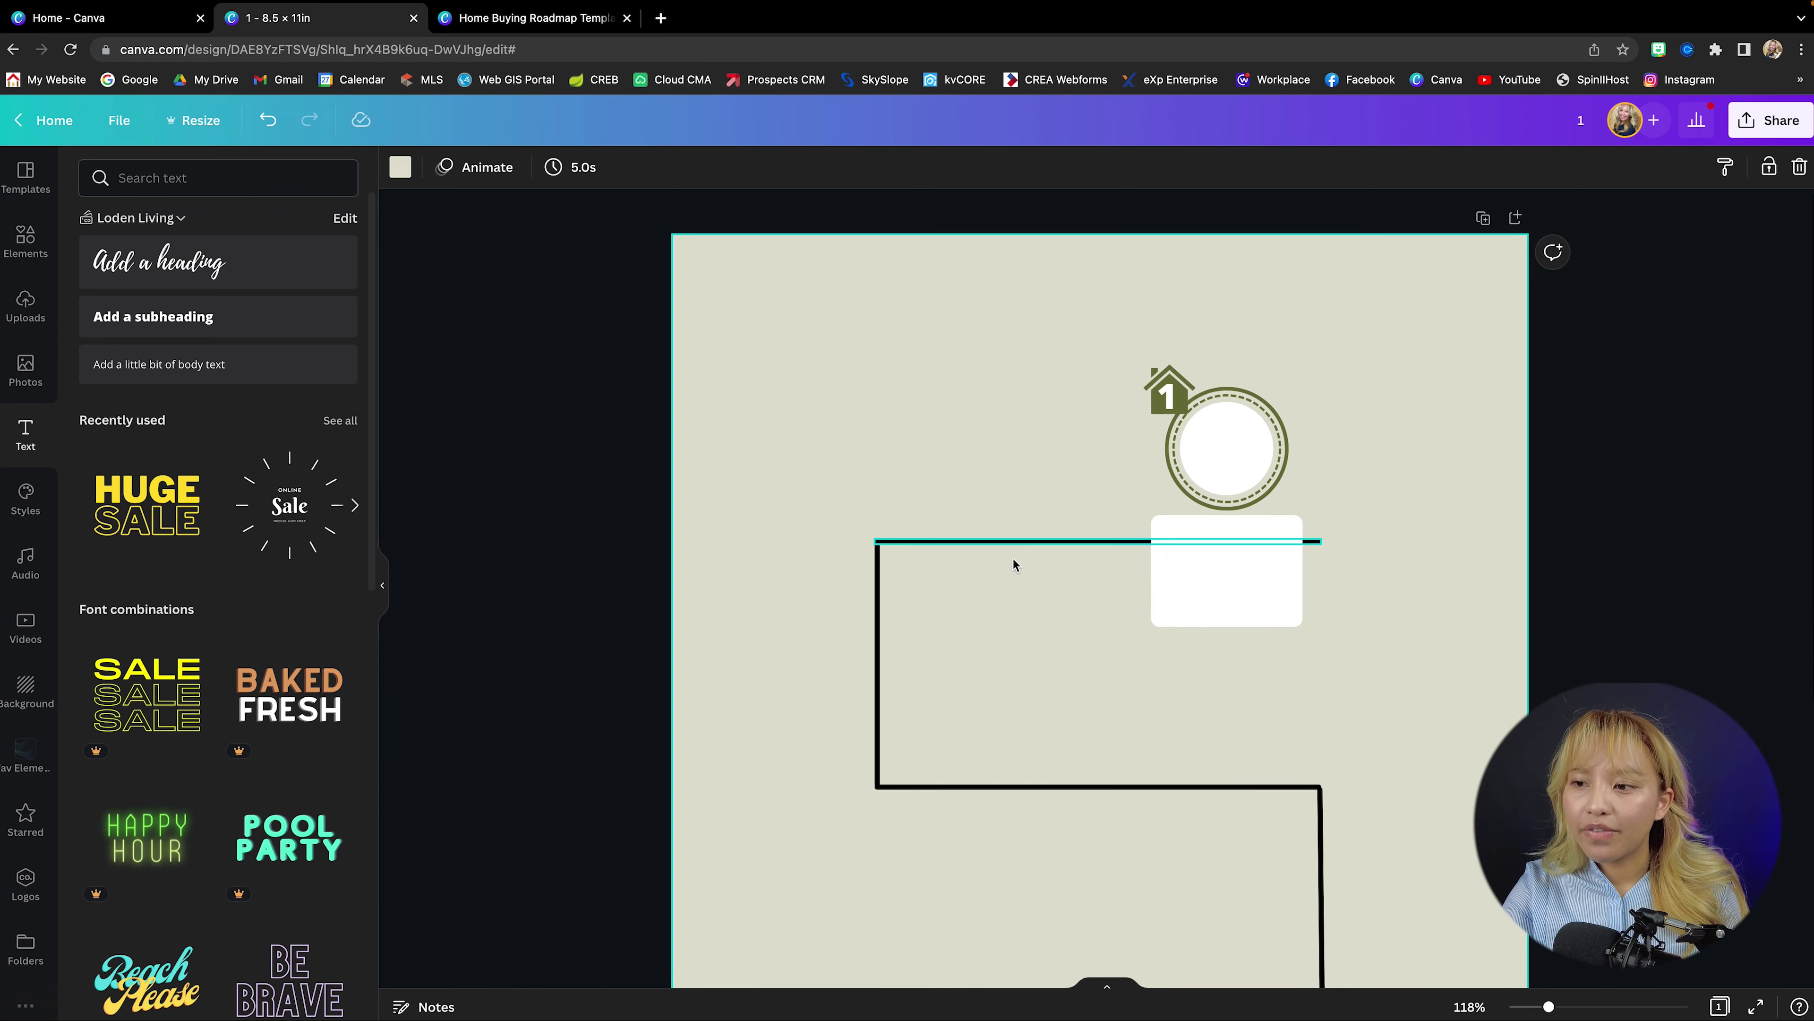
pyautogui.scroll(-3, 1607, 619)
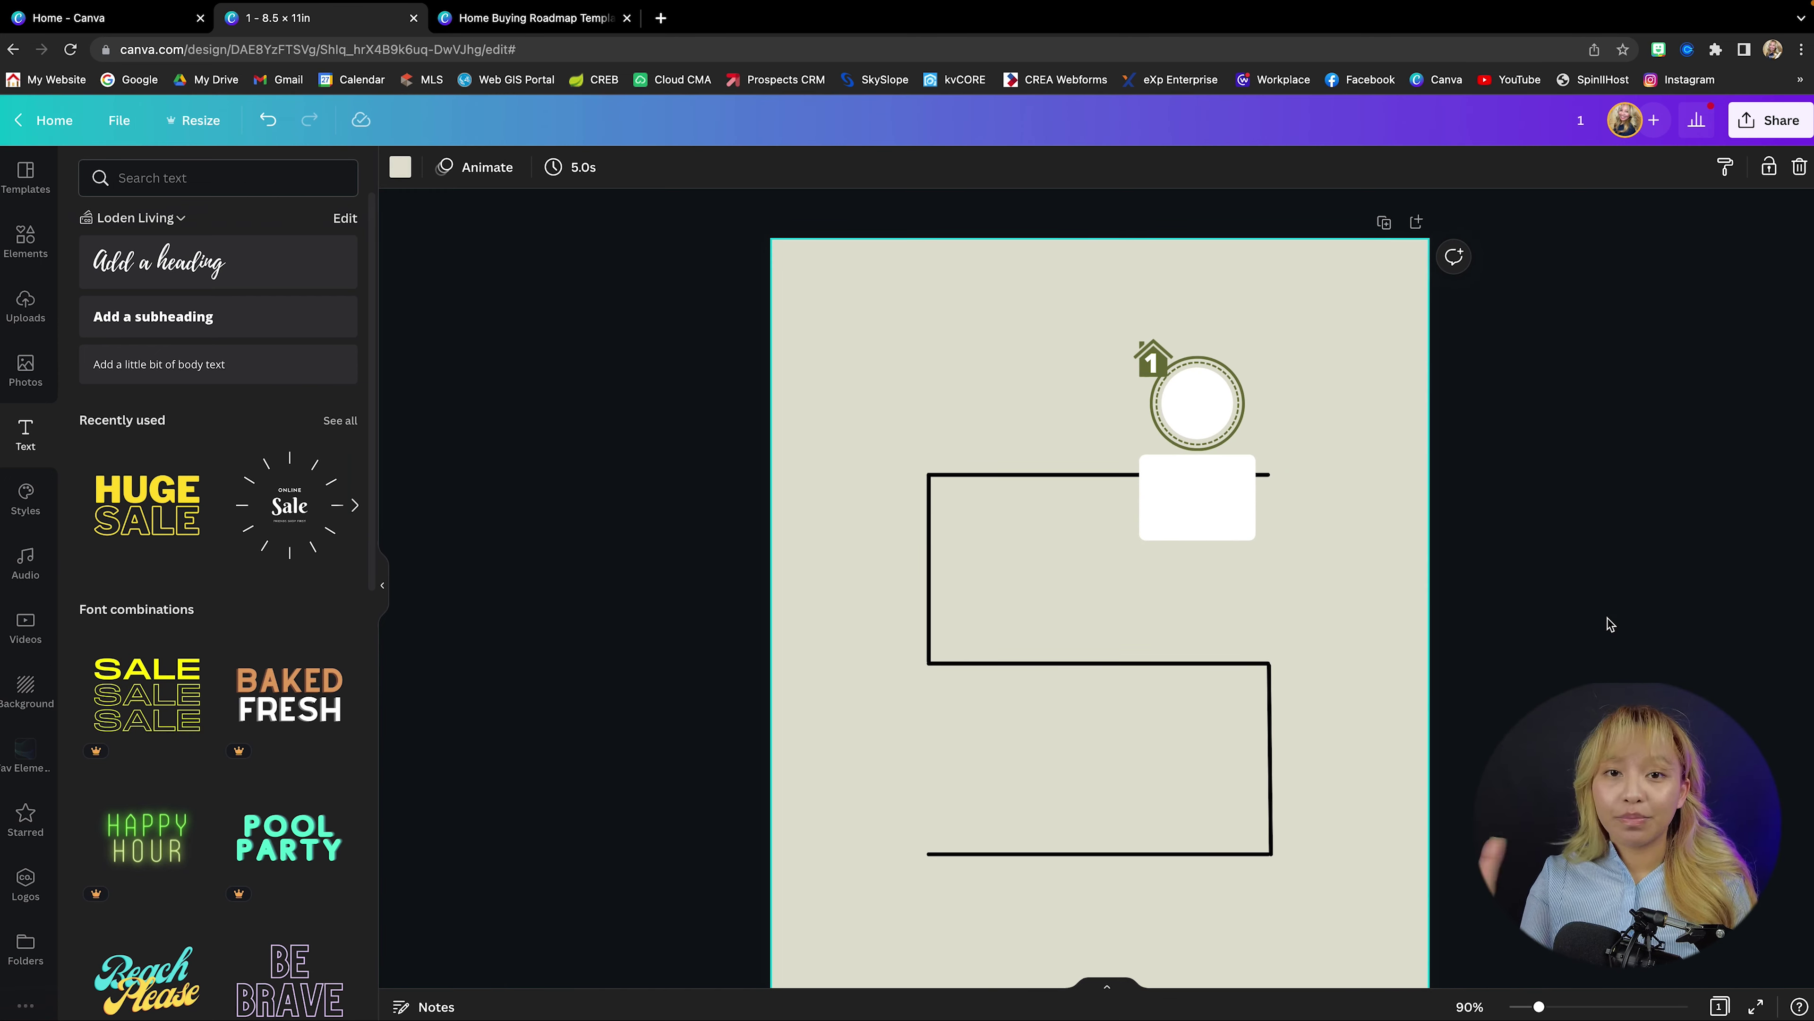
# Select the house, ring and white box and Option-drag copies left and along the bottom row
pyautogui.click(1152, 357)
pyautogui.keyDown('shift'); pyautogui.click(1198, 404); pyautogui.keyUp('shift')
pyautogui.keyDown('shift'); pyautogui.click(1223, 512); pyautogui.keyUp('shift')
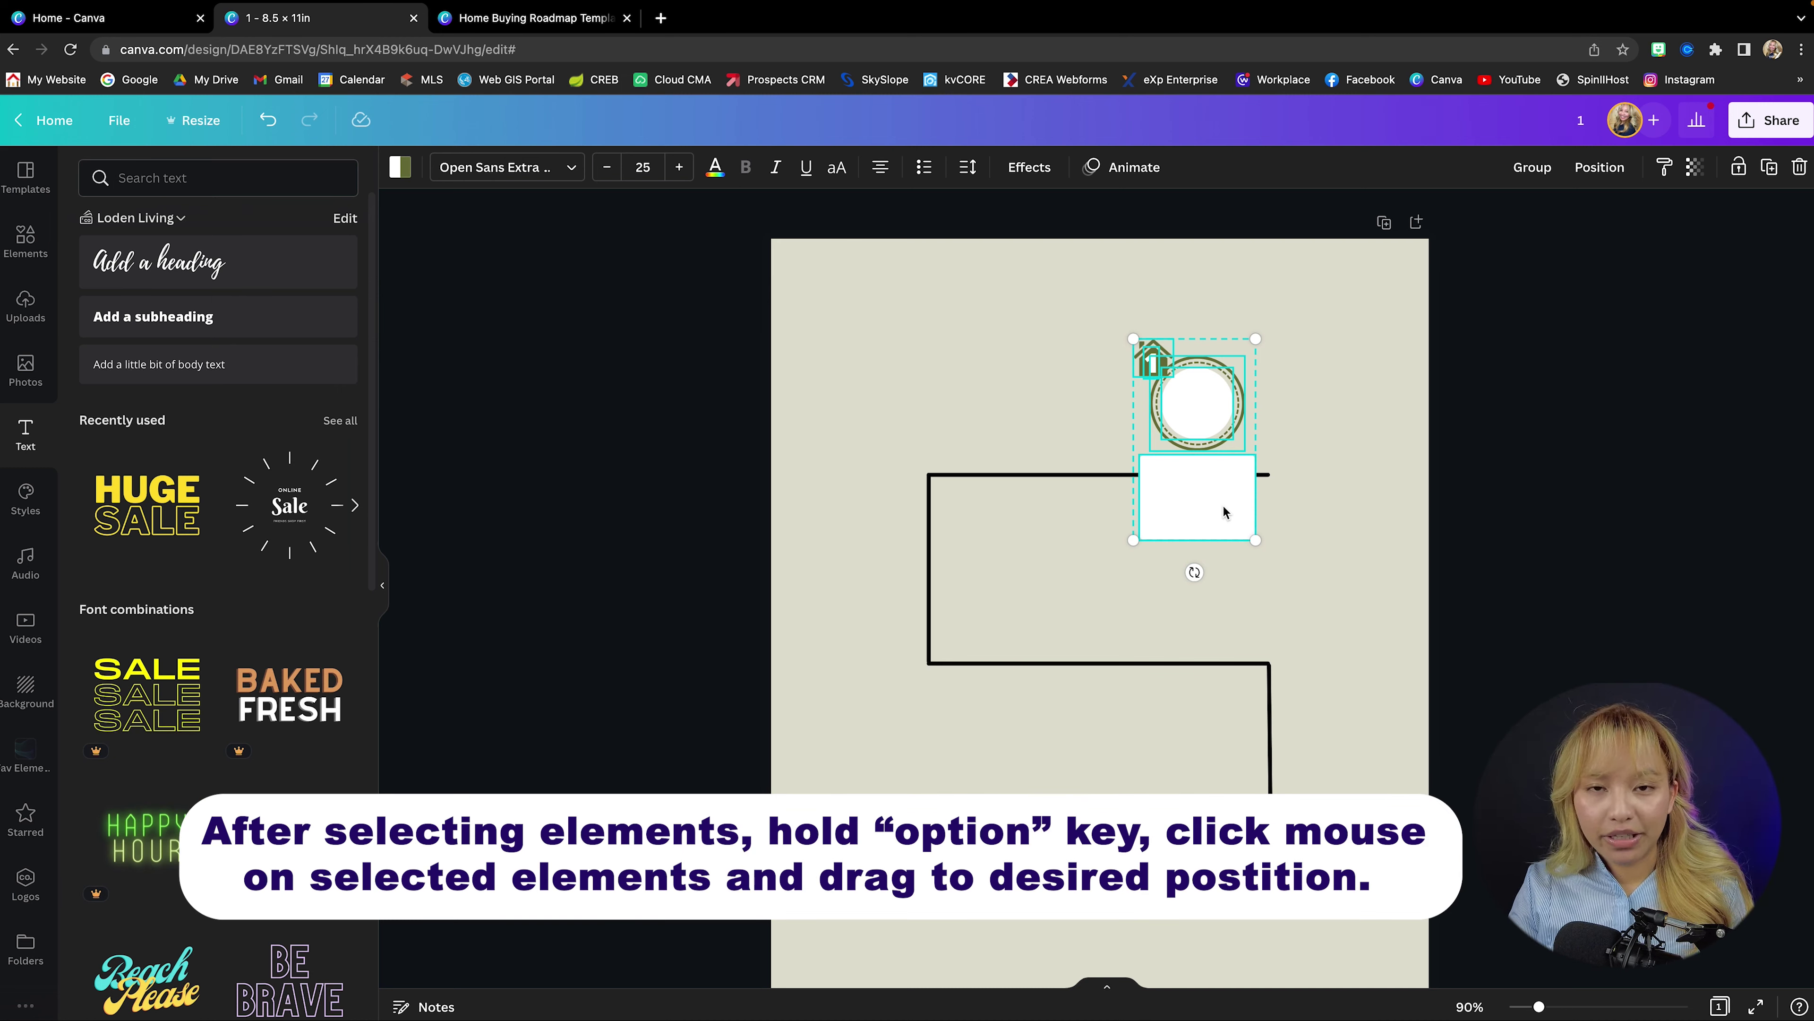
pyautogui.press('alt')
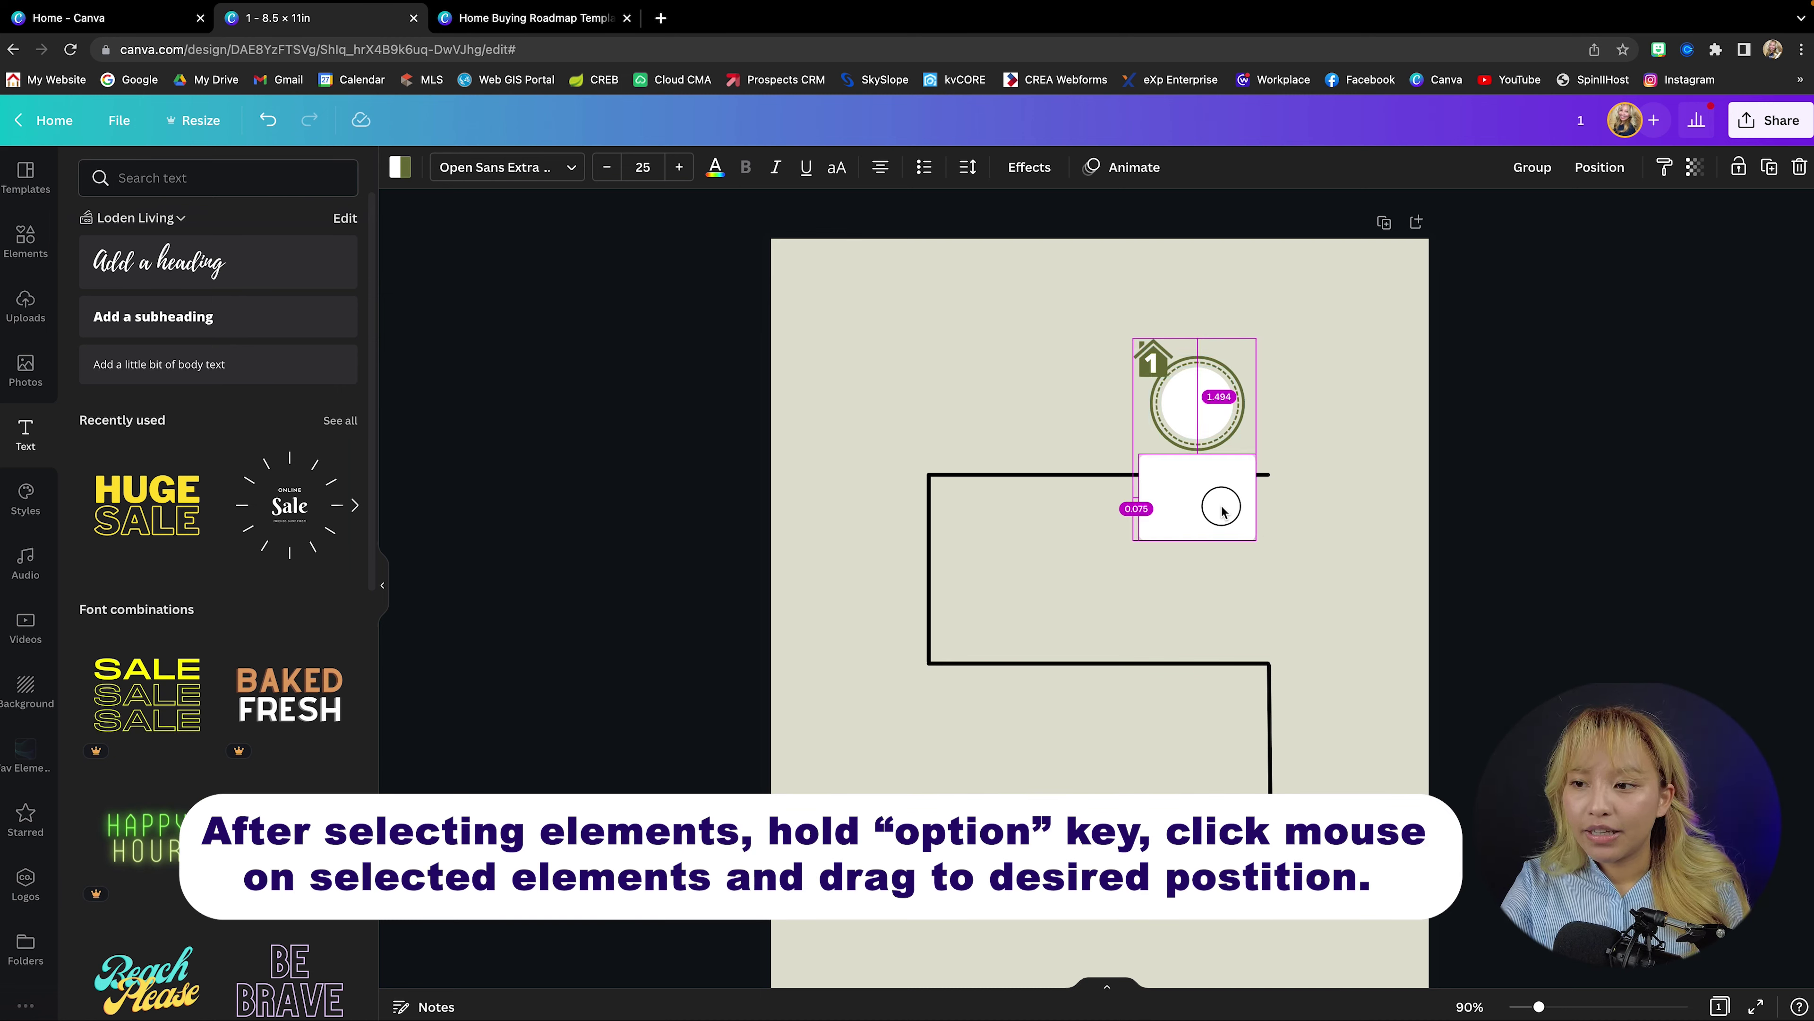
pyautogui.moveTo(1223, 512); pyautogui.dragTo(914, 581)
pyautogui.moveTo(914, 581); pyautogui.dragTo(1035, 708)
pyautogui.moveTo(1035, 707); pyautogui.dragTo(1046, 763)
# Settle the lower-right marker copy into place in the bottom row
pyautogui.scroll(-3, 1188, 711)
pyautogui.moveTo(1281, 505); pyautogui.dragTo(1017, 769)
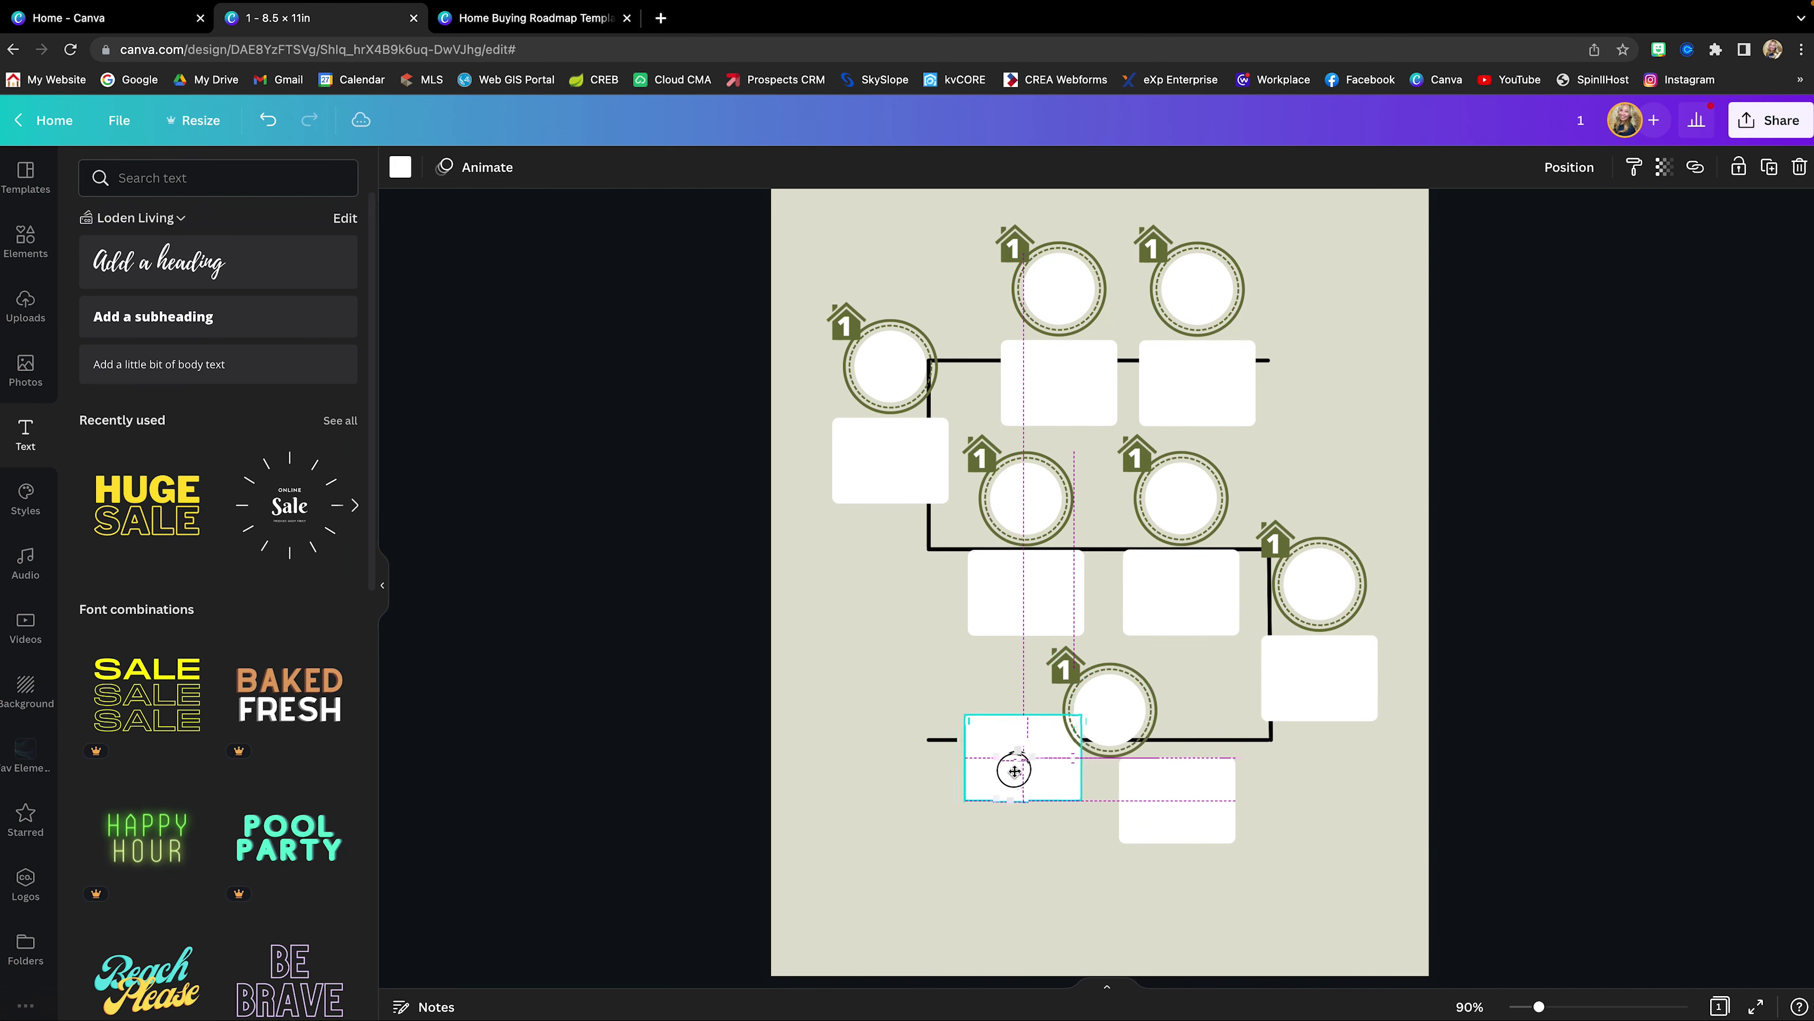
pyautogui.moveTo(1174, 795); pyautogui.dragTo(1183, 761)
pyautogui.click(1113, 648)
pyautogui.scroll(2, 1312, 332)
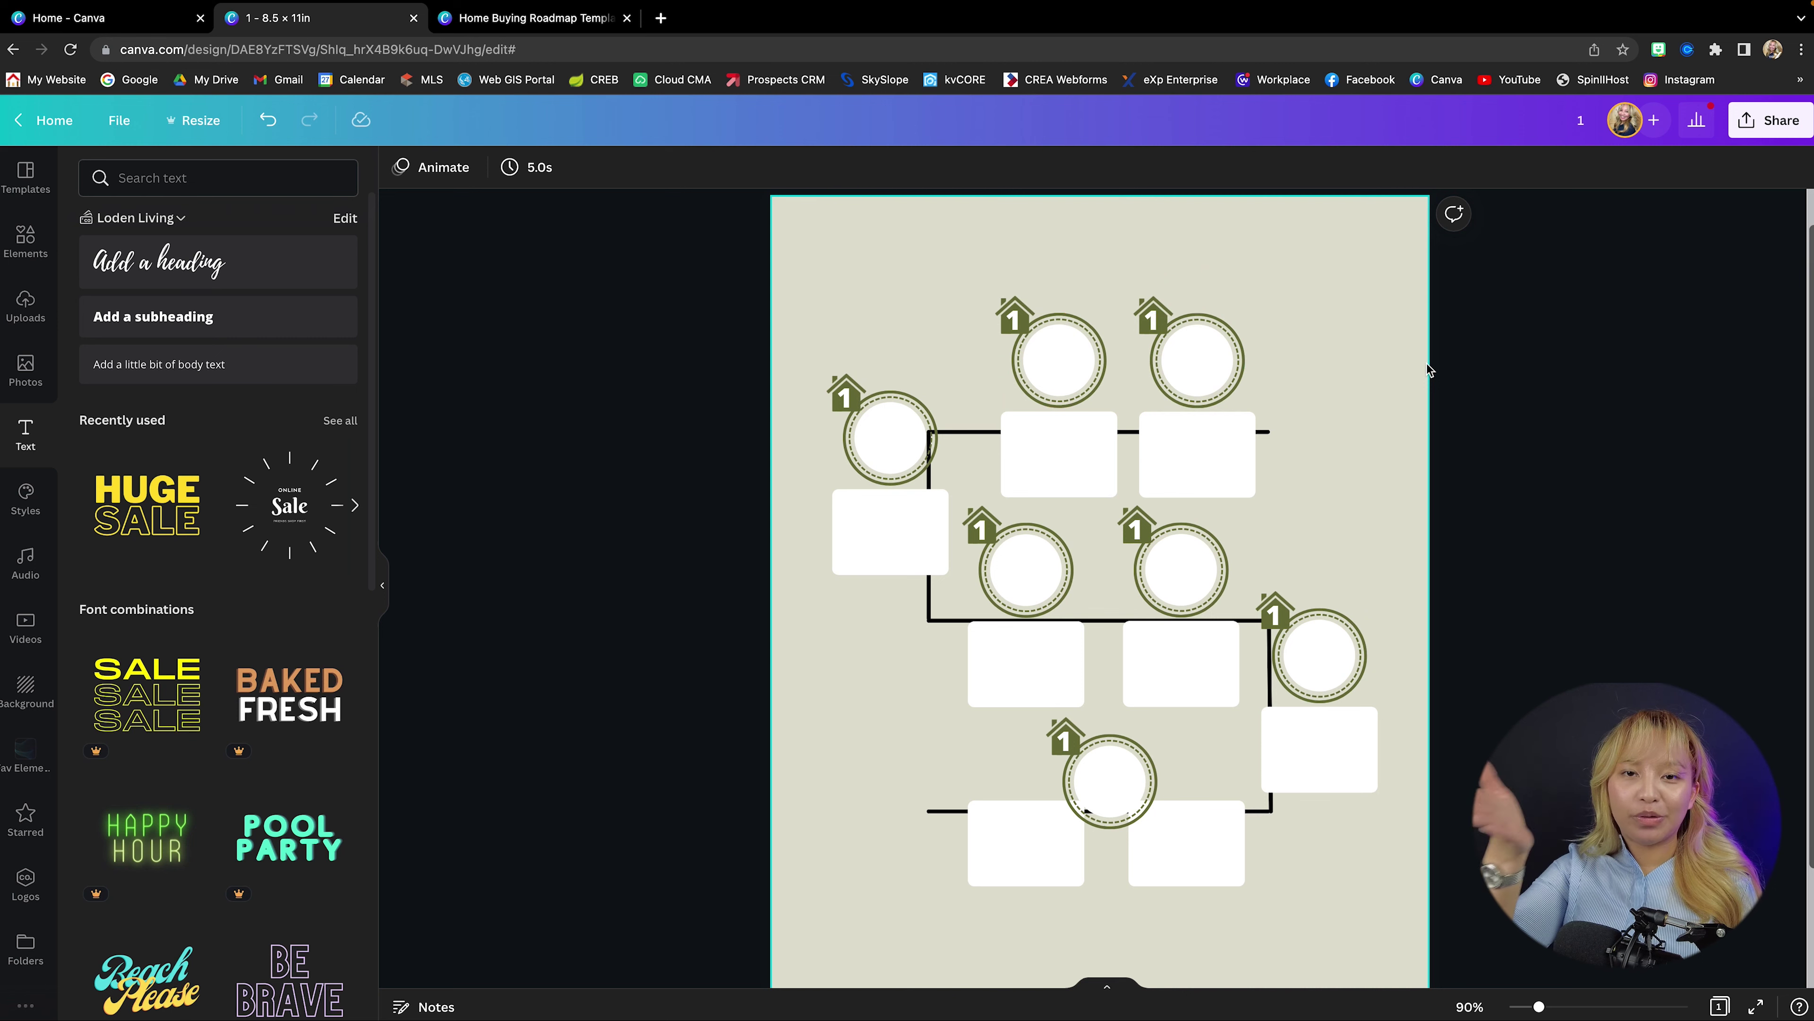
# Retype the copied markers' numbers as 2, 3, 4, 5, 6 and 7 along the path
pyautogui.click(1013, 317)
pyautogui.write('2')
pyautogui.doubleClick(844, 396)
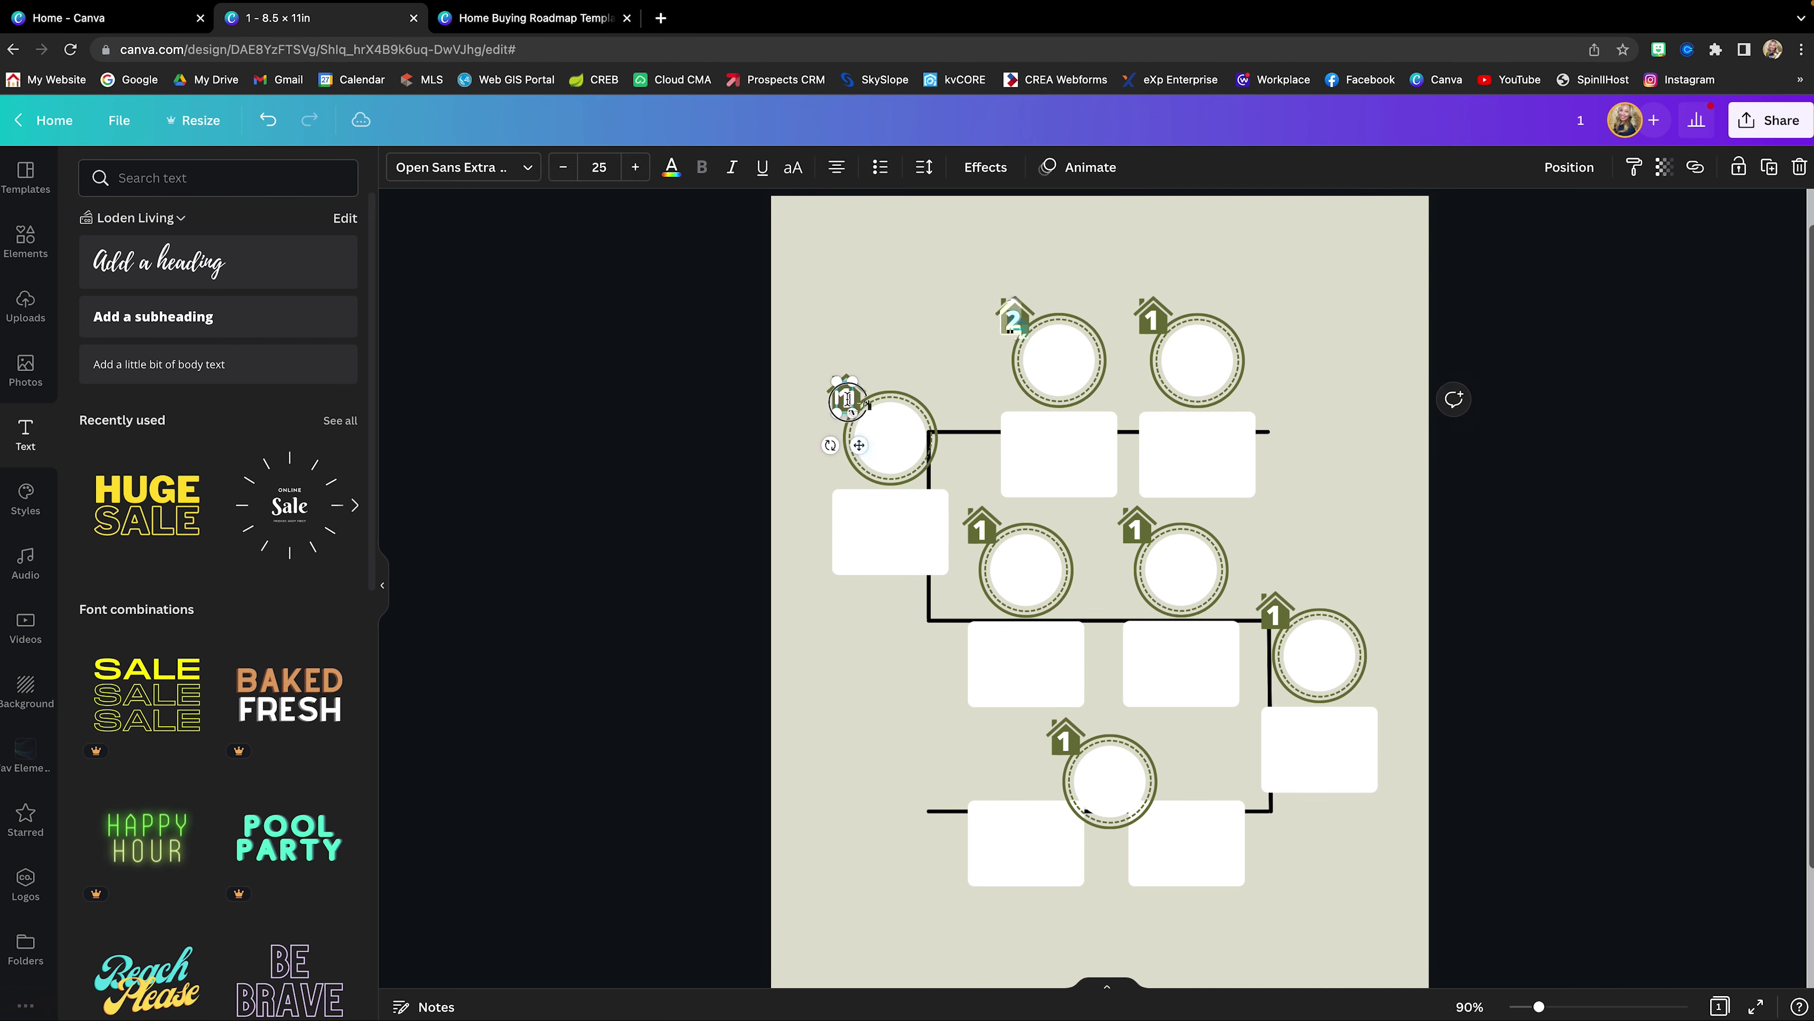
pyautogui.write('3')
pyautogui.doubleClick(981, 529)
pyautogui.write('4')
pyautogui.doubleClick(1135, 529)
pyautogui.write('5')
pyautogui.doubleClick(1275, 615)
pyautogui.write('6')
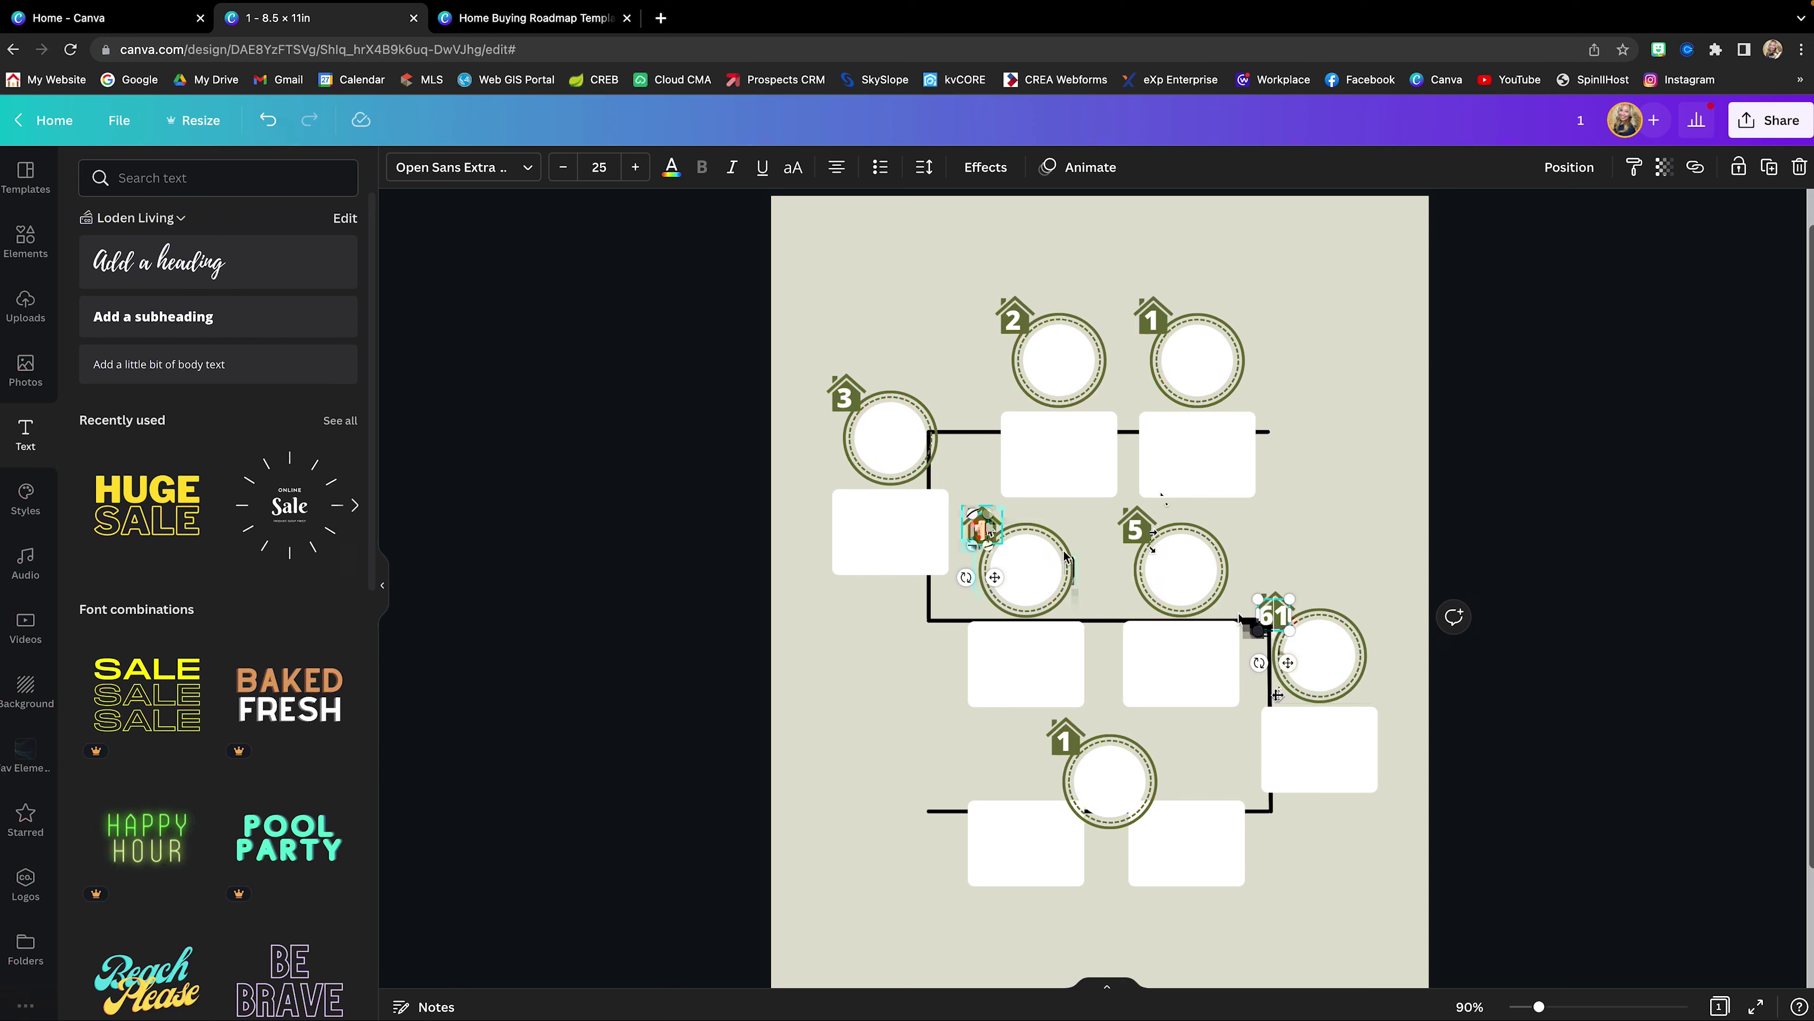
pyautogui.doubleClick(1065, 741)
pyautogui.write('7')
pyautogui.click(835, 739)
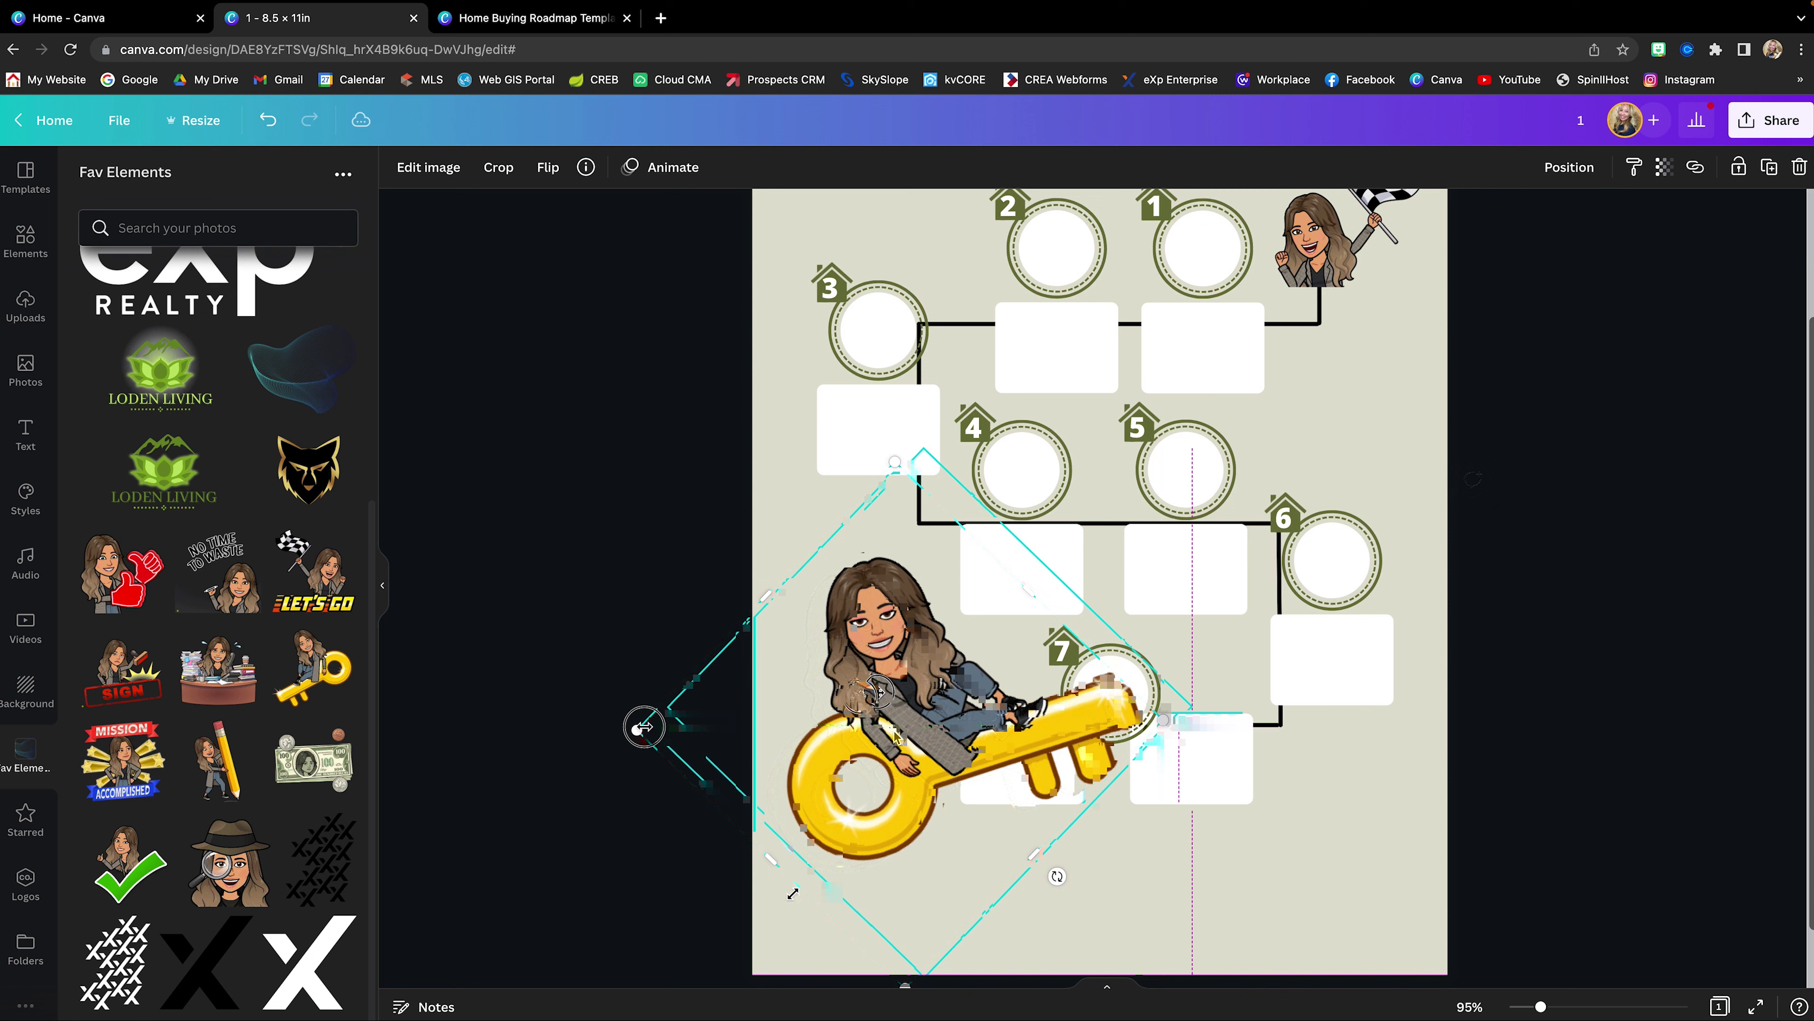
# Shrink the gold-key Bitmoji with its corner handle beside marker 7
pyautogui.moveTo(1057, 758); pyautogui.dragTo(985, 689)
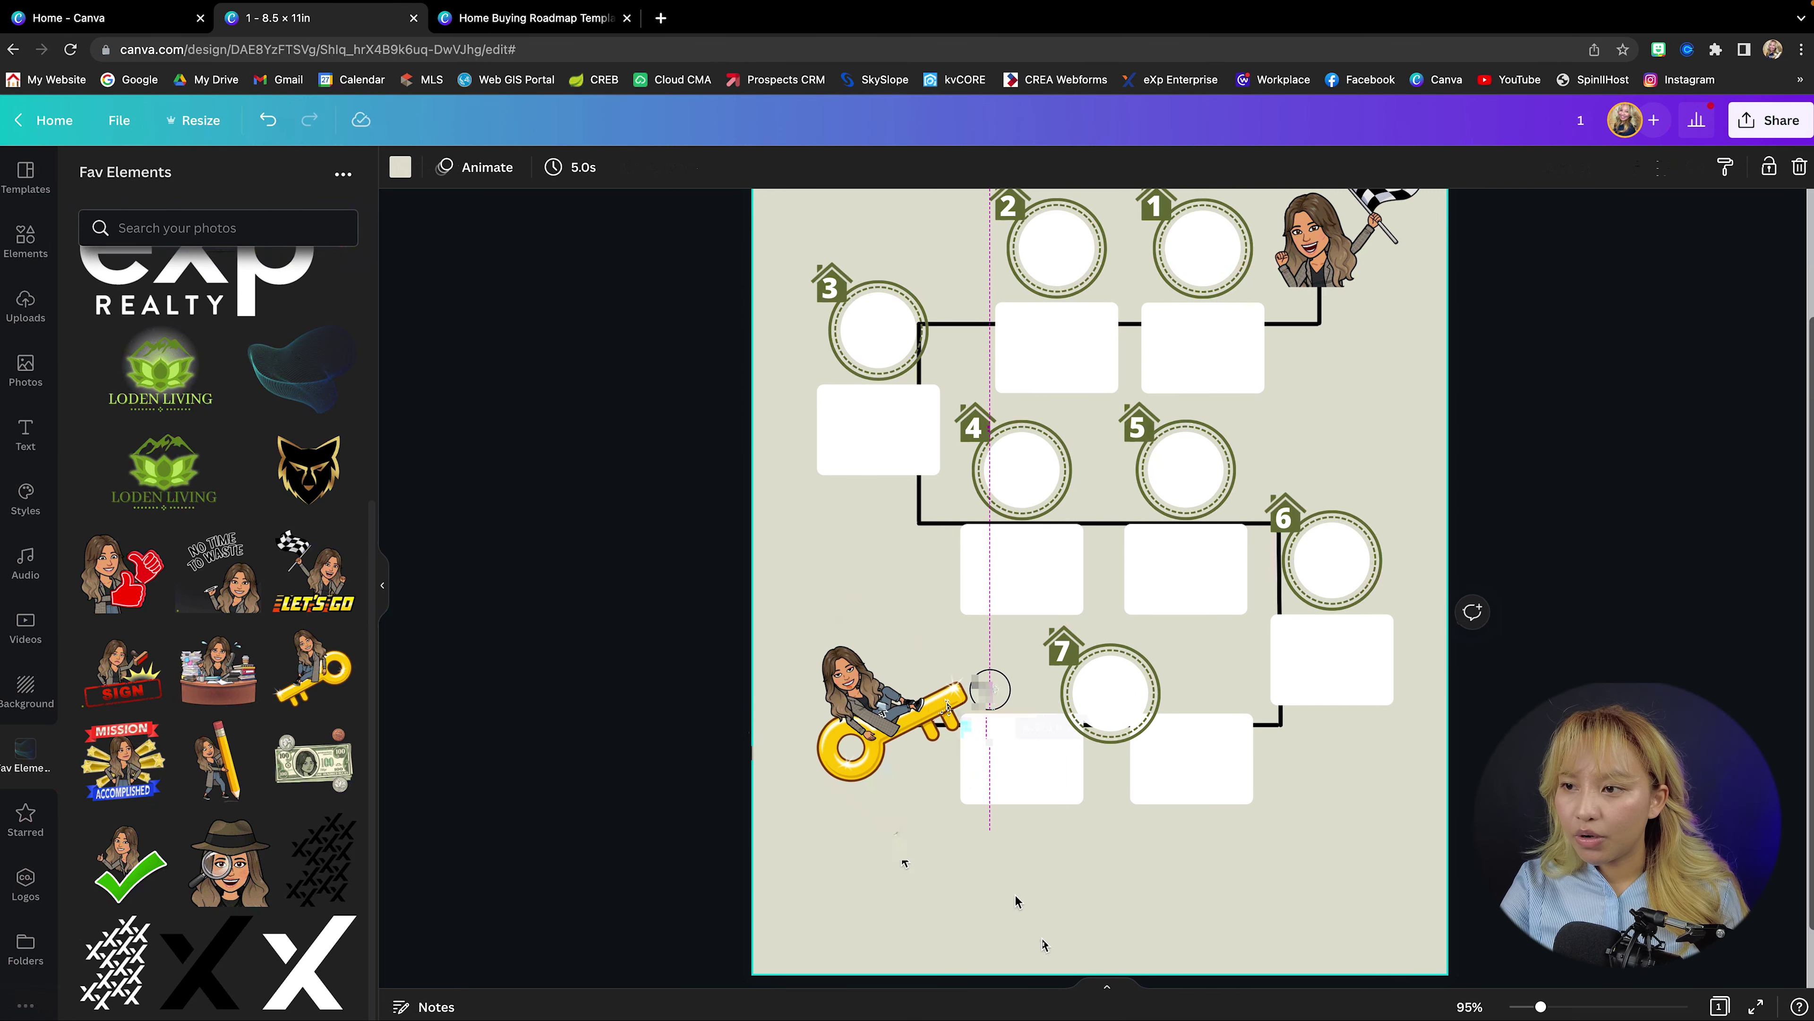
# Move the Finish text onto the key, shrink it, tilt it to -27° and add a shadow
pyautogui.scroll(1, 871, 860)
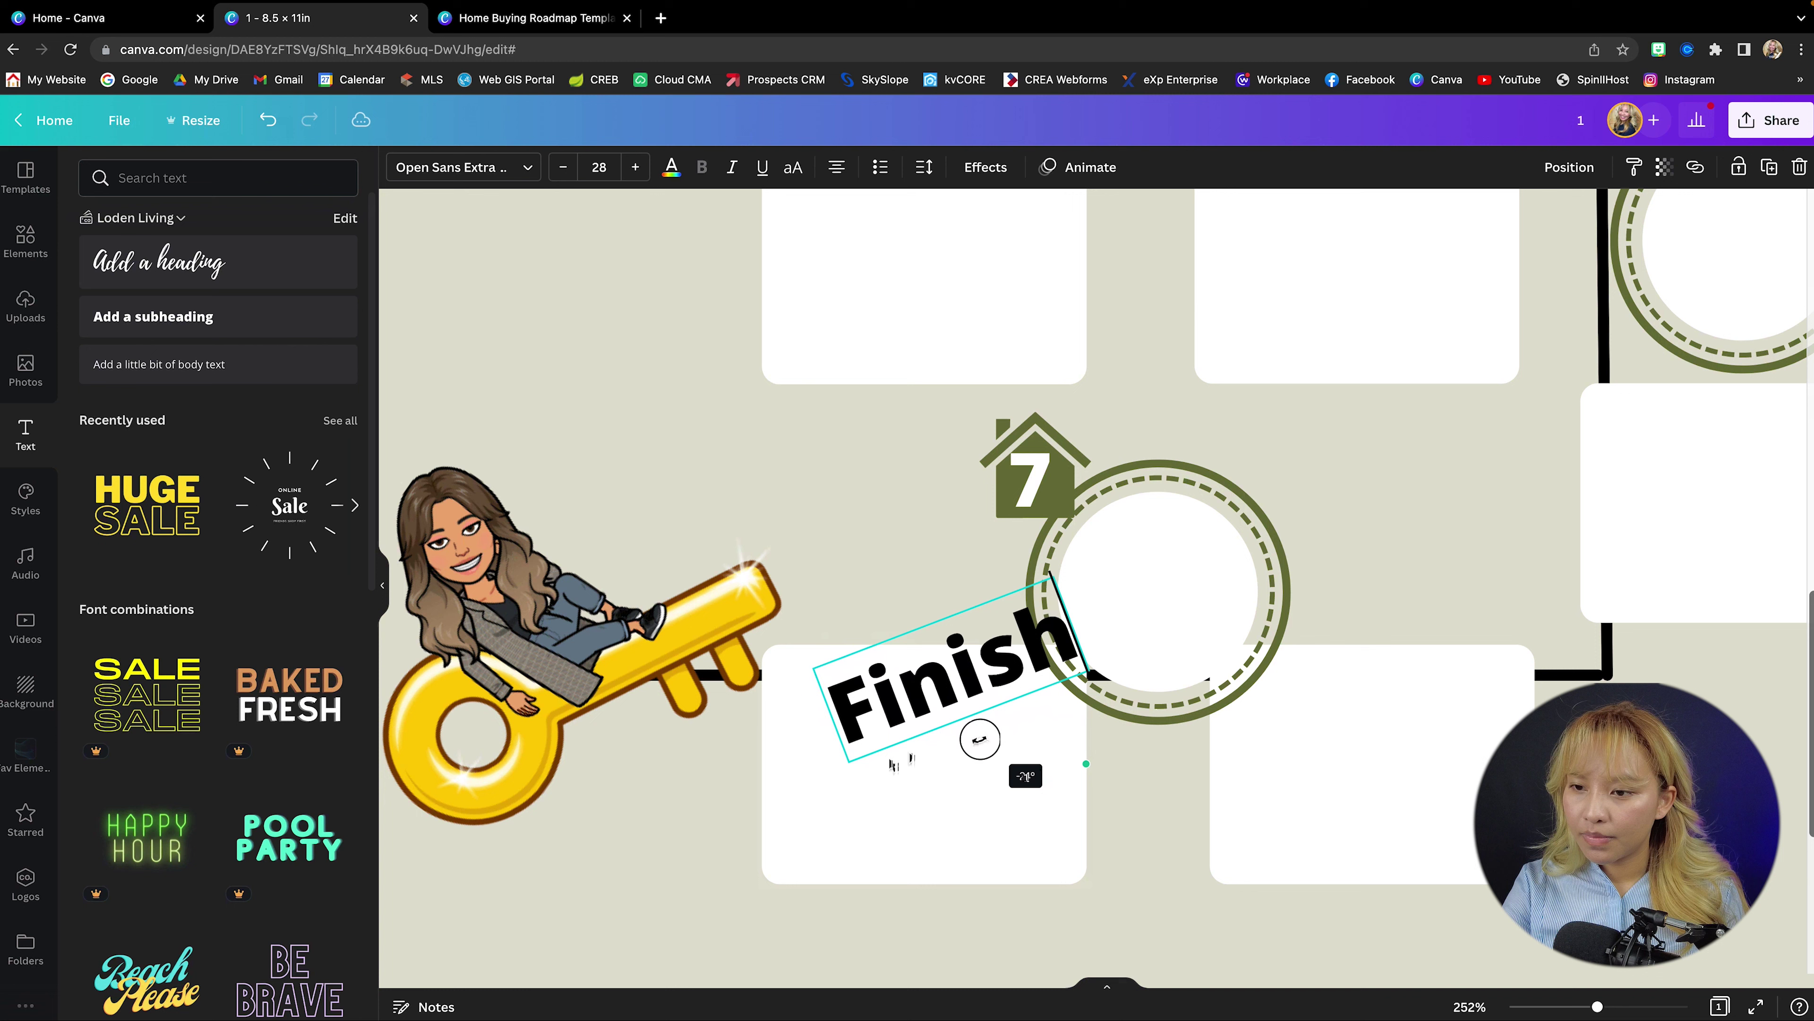
pyautogui.click(855, 511)
pyautogui.moveTo(958, 661); pyautogui.dragTo(689, 593)
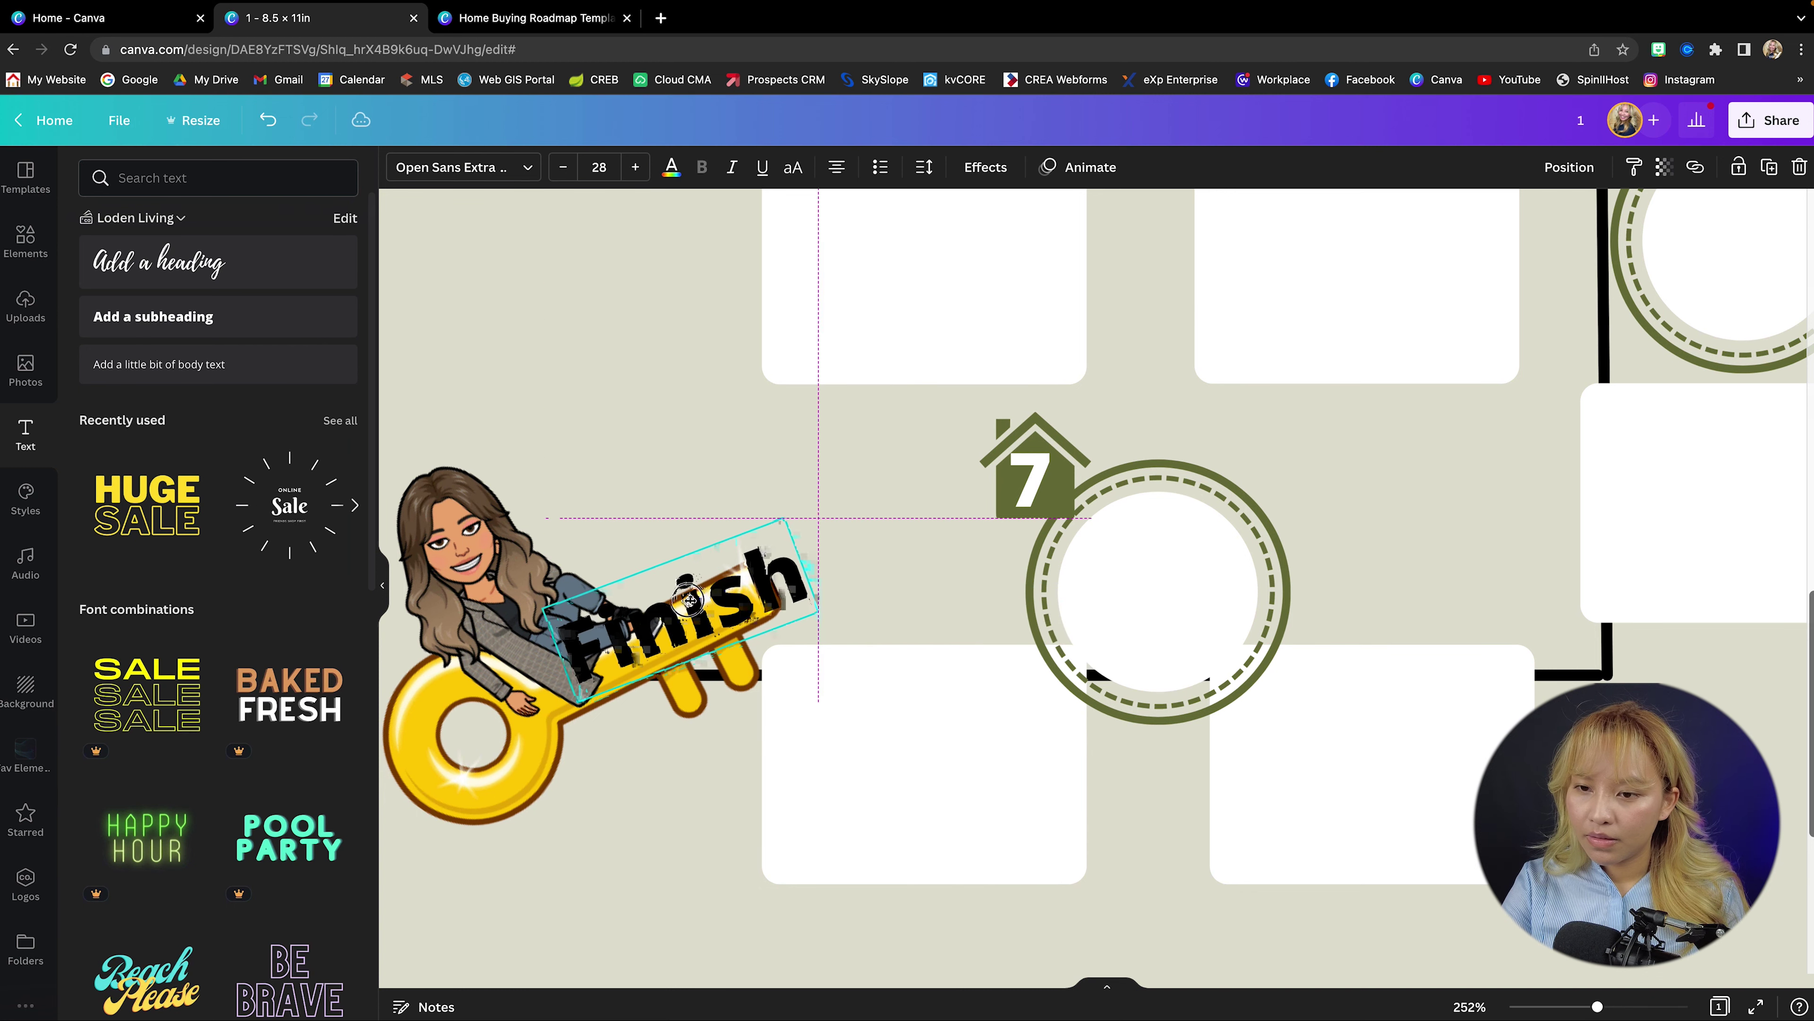
pyautogui.moveTo(769, 519); pyautogui.dragTo(725, 561)
pyautogui.moveTo(675, 688); pyautogui.dragTo(682, 688)
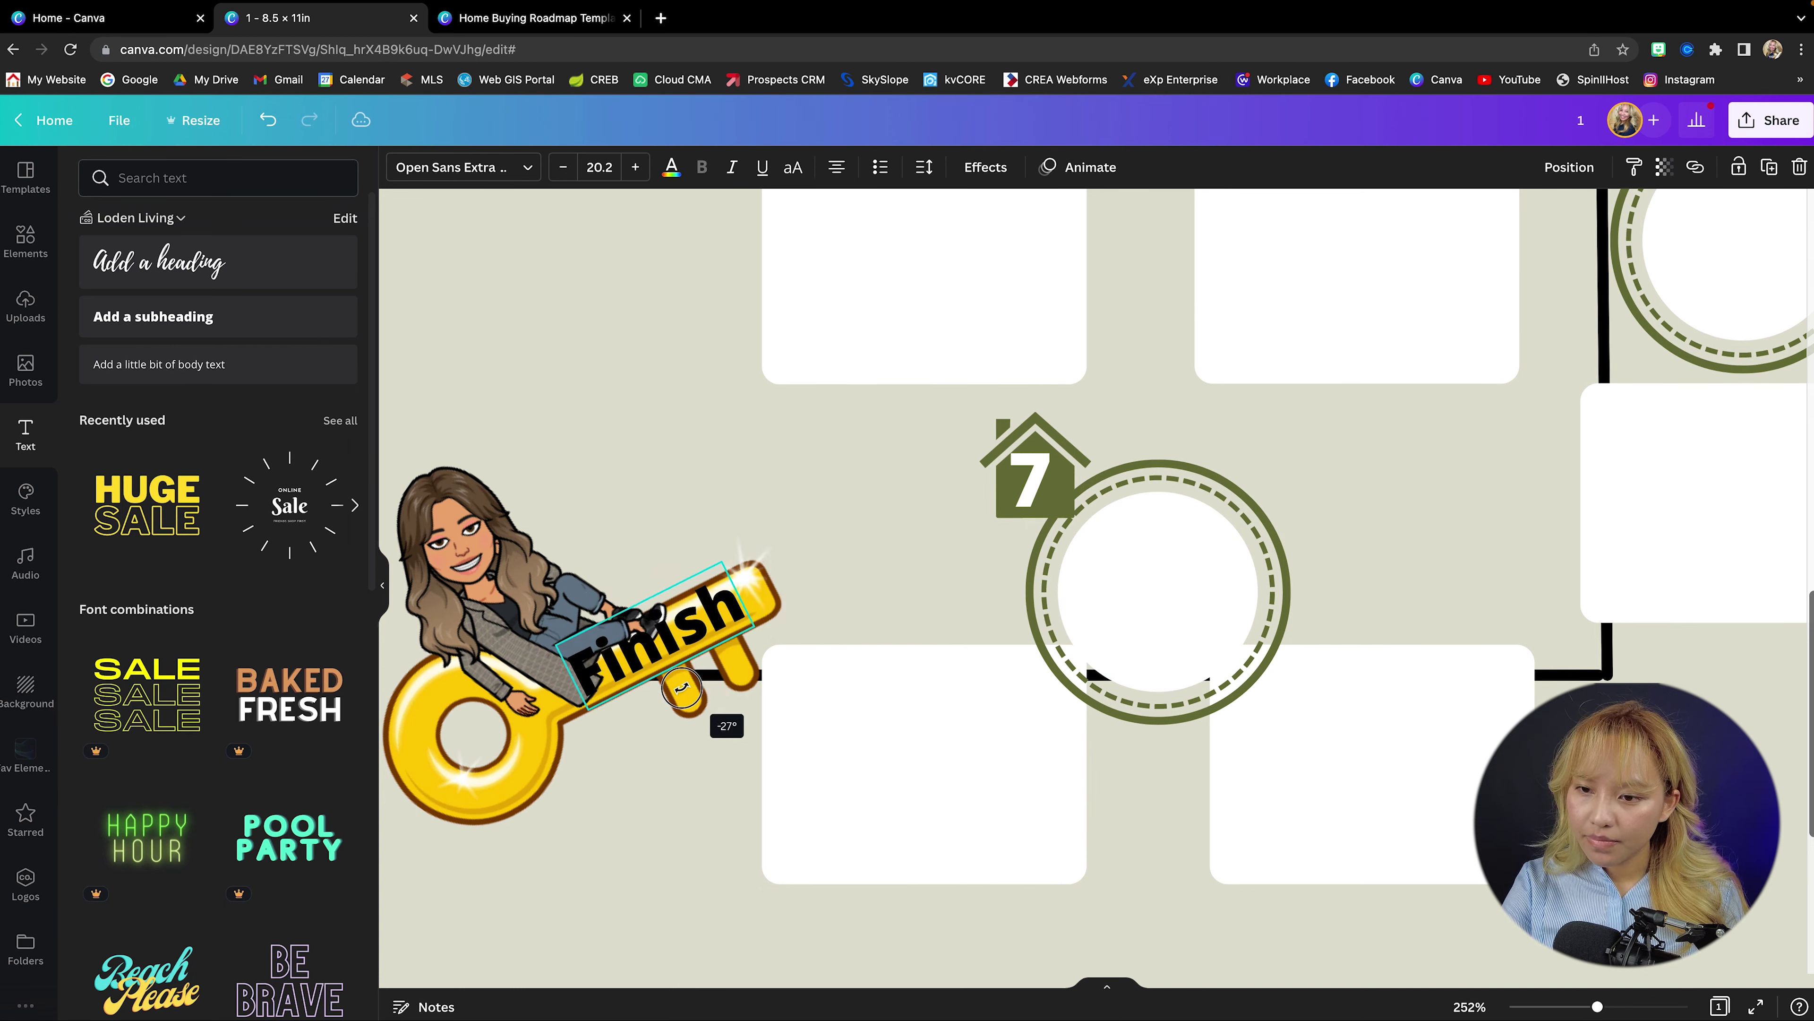
pyautogui.click(986, 166)
pyautogui.click(214, 287)
pyautogui.click(335, 572)
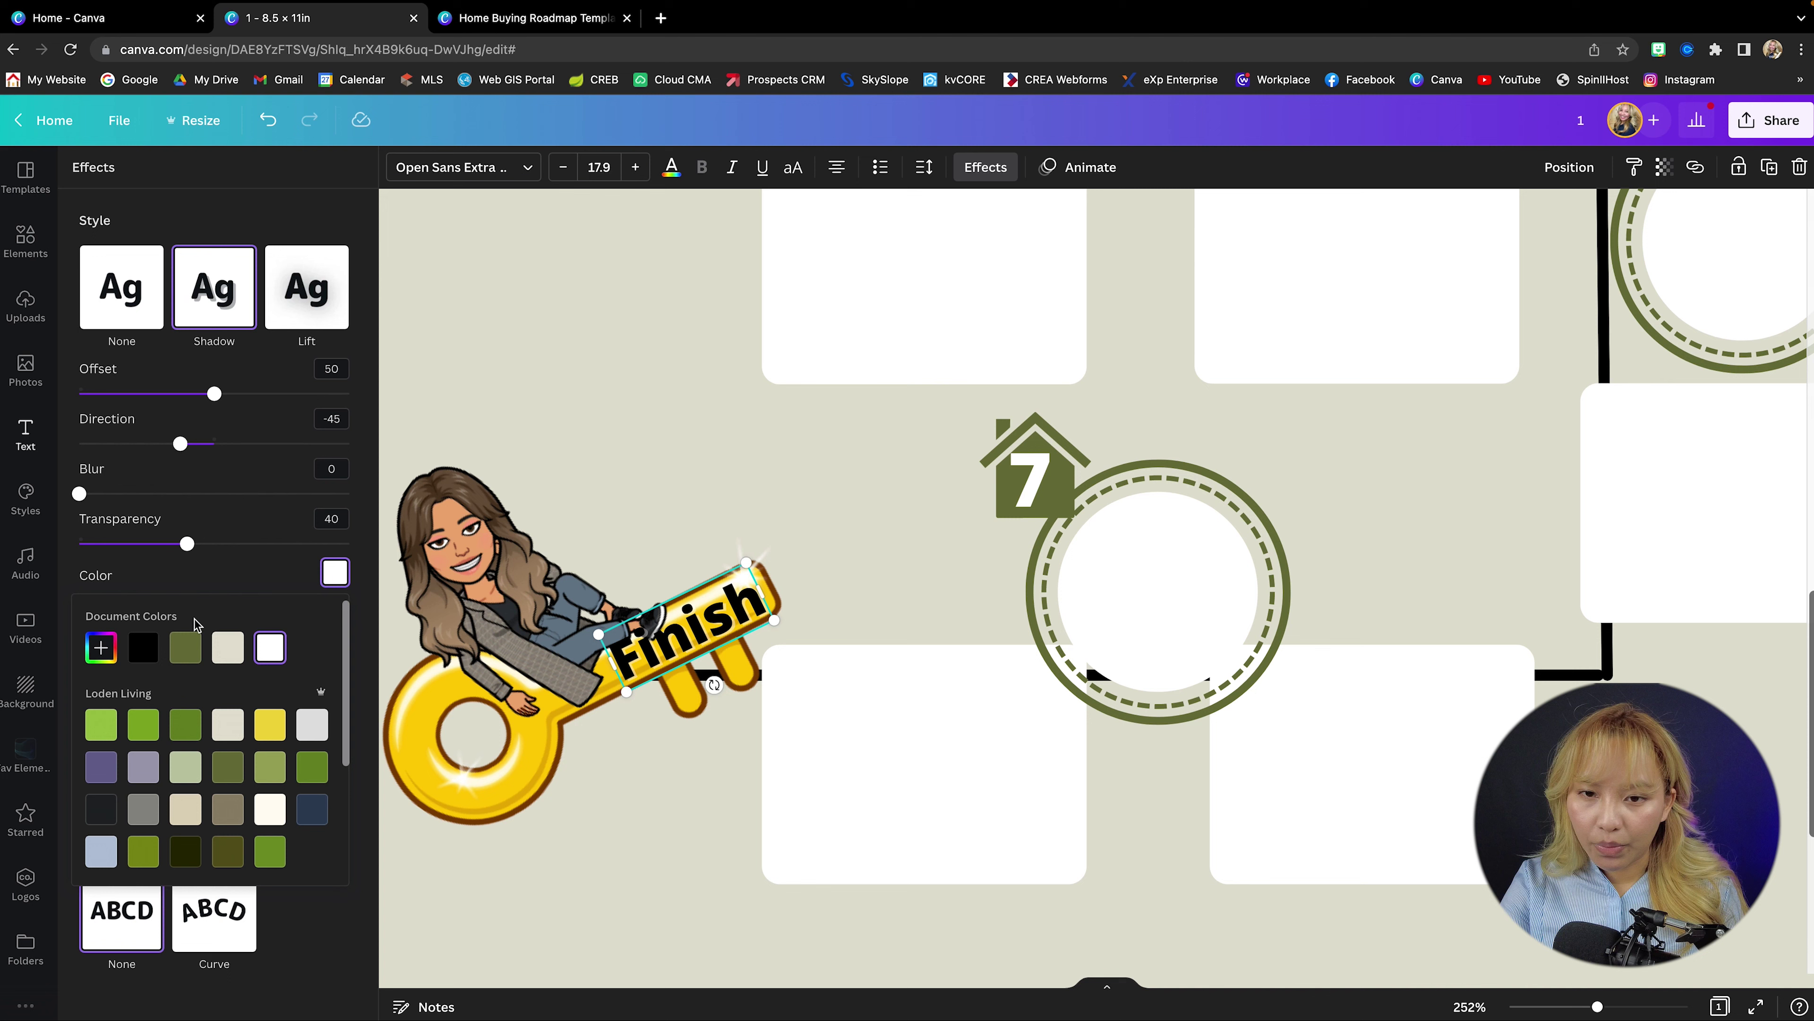
pyautogui.moveTo(307, 543); pyautogui.dragTo(349, 544)
pyautogui.click(562, 455)
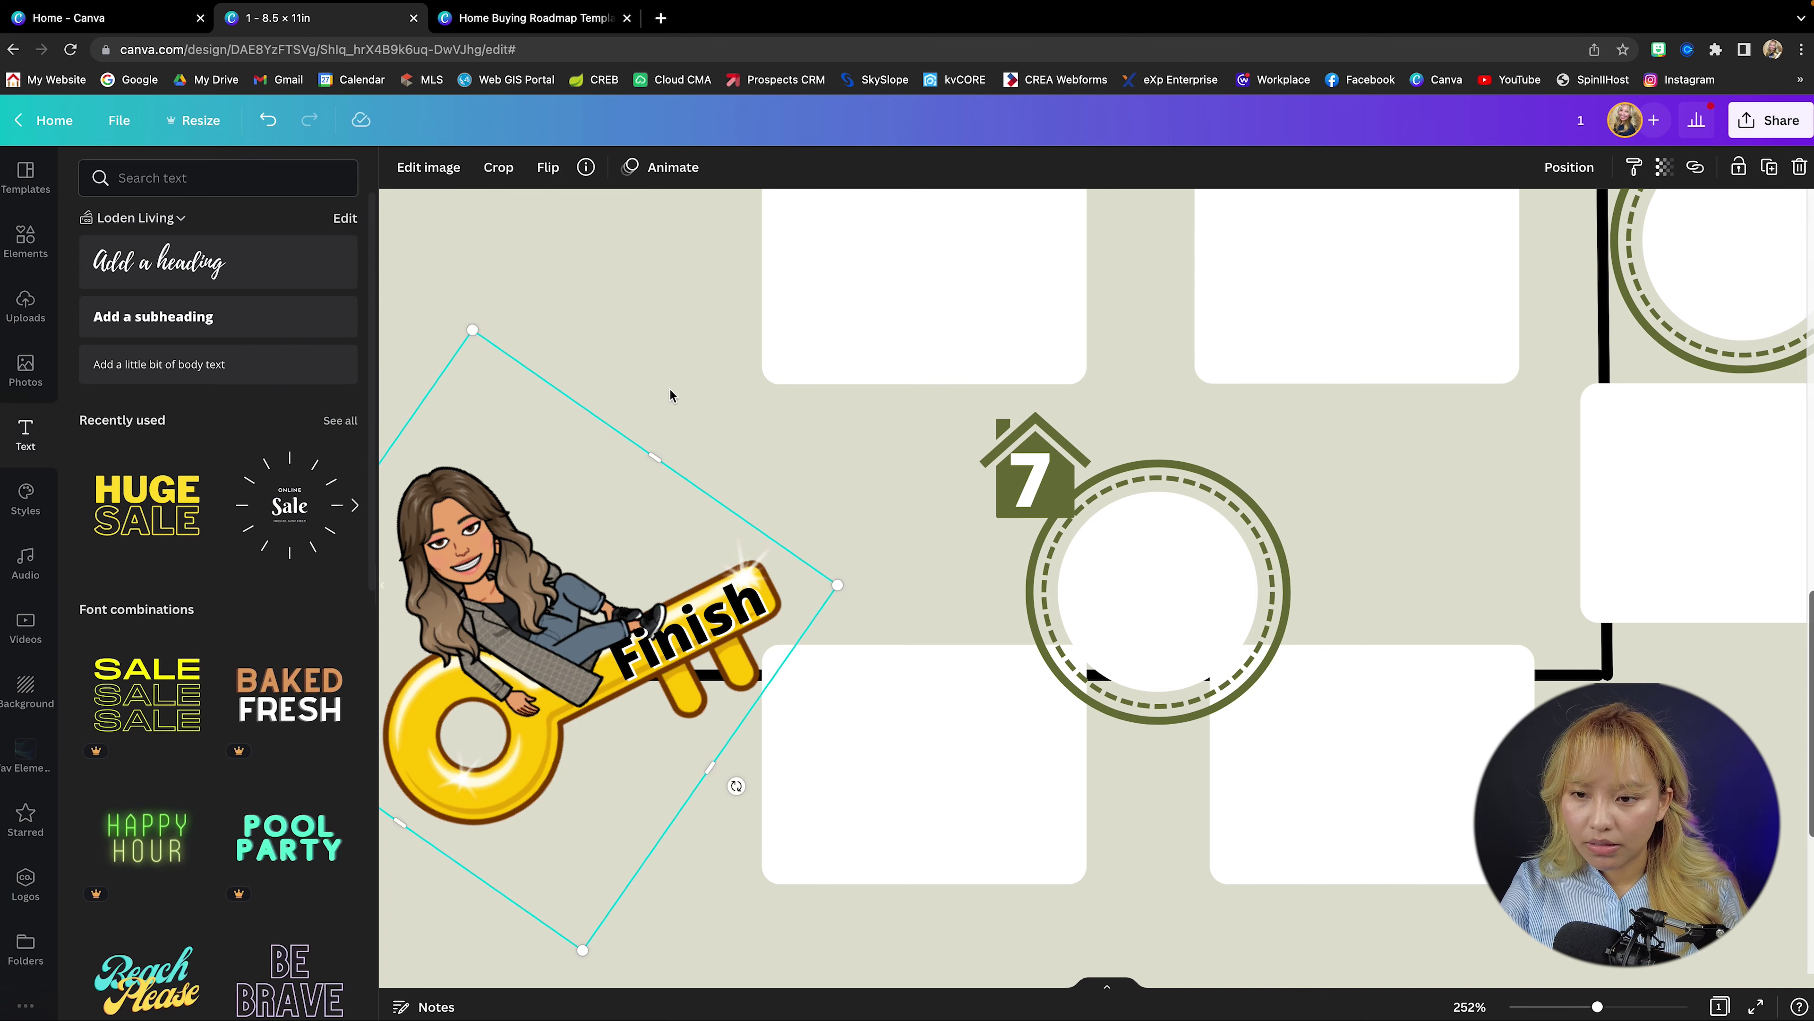
pyautogui.click(701, 374)
pyautogui.scroll(-5, 777, 759)
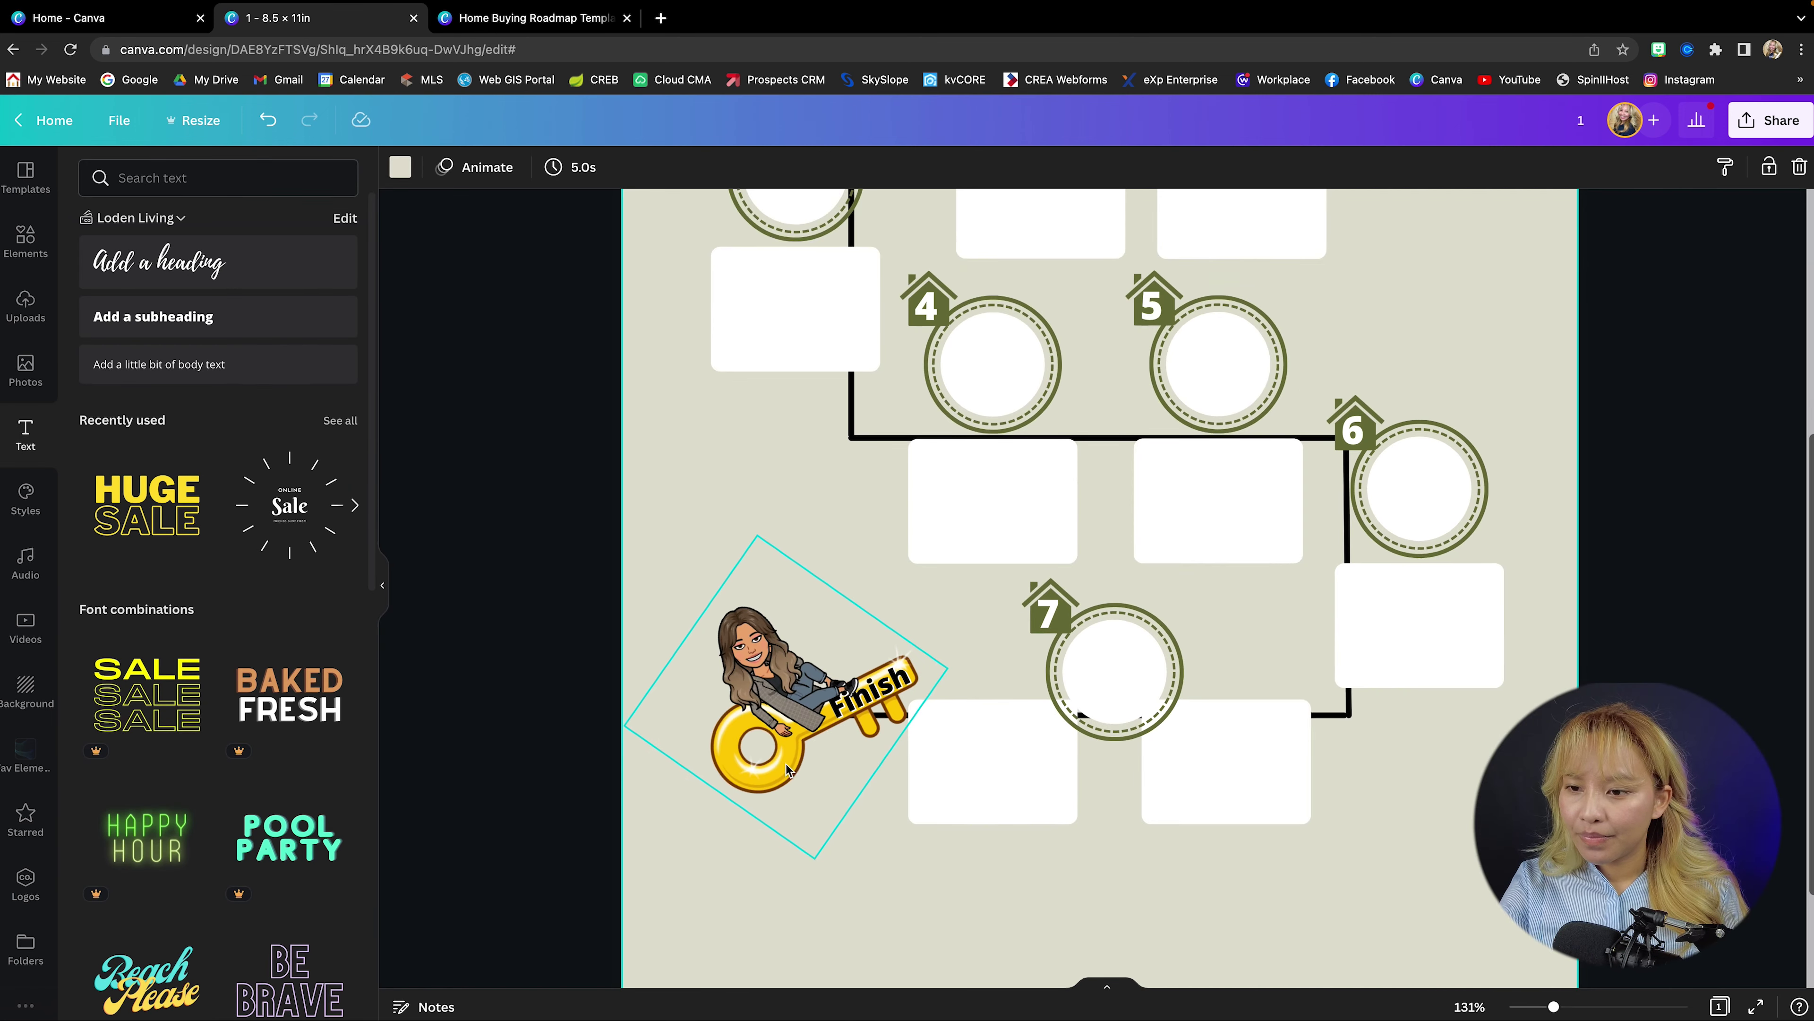
# Duplicate the Finish caption, move the copy under the flag Bitmoji and retype it as 'Start'
pyautogui.click(871, 686)
pyautogui.hotkey('ctrl', 'c')
pyautogui.hotkey('ctrl', 'v')
pyautogui.scroll(3, 871, 686)
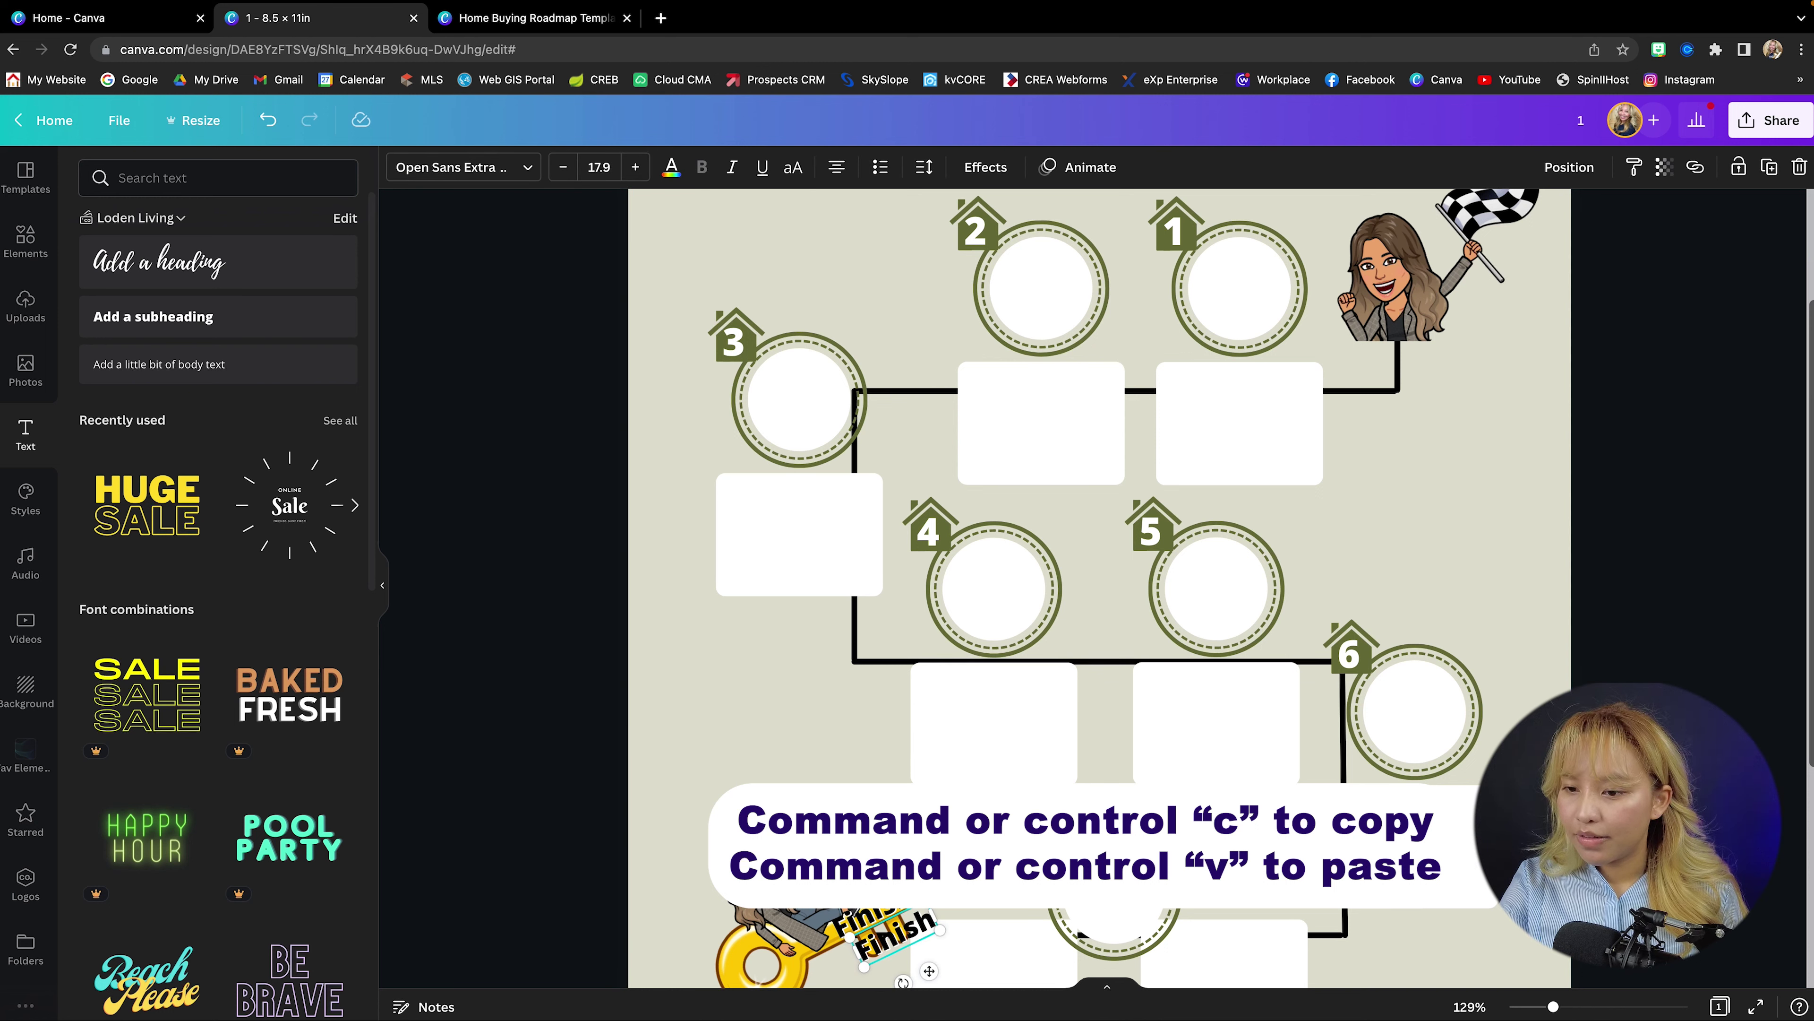
pyautogui.moveTo(893, 929); pyautogui.dragTo(1411, 426)
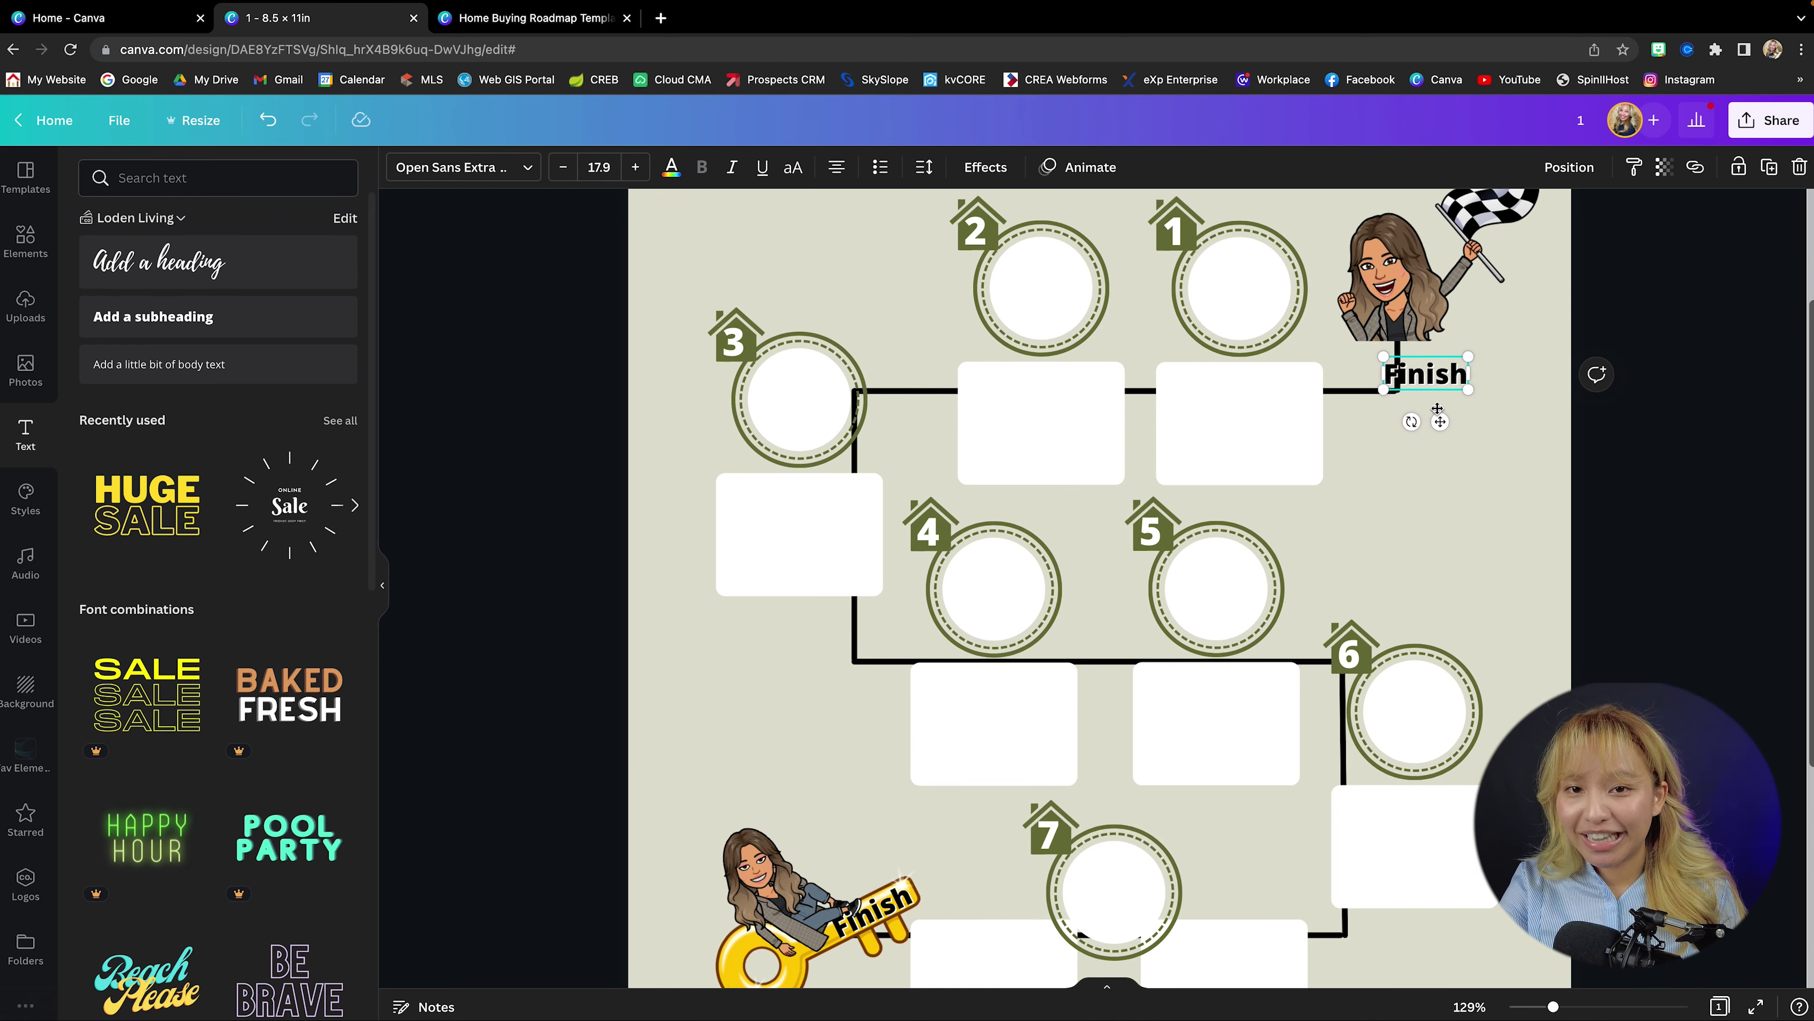
pyautogui.doubleClick(1425, 374)
pyautogui.write('Start')
pyautogui.click(25, 241)
pyautogui.click(340, 228)
# Add a grey square and squash it into a small bar over the Start label
pyautogui.click(104, 579)
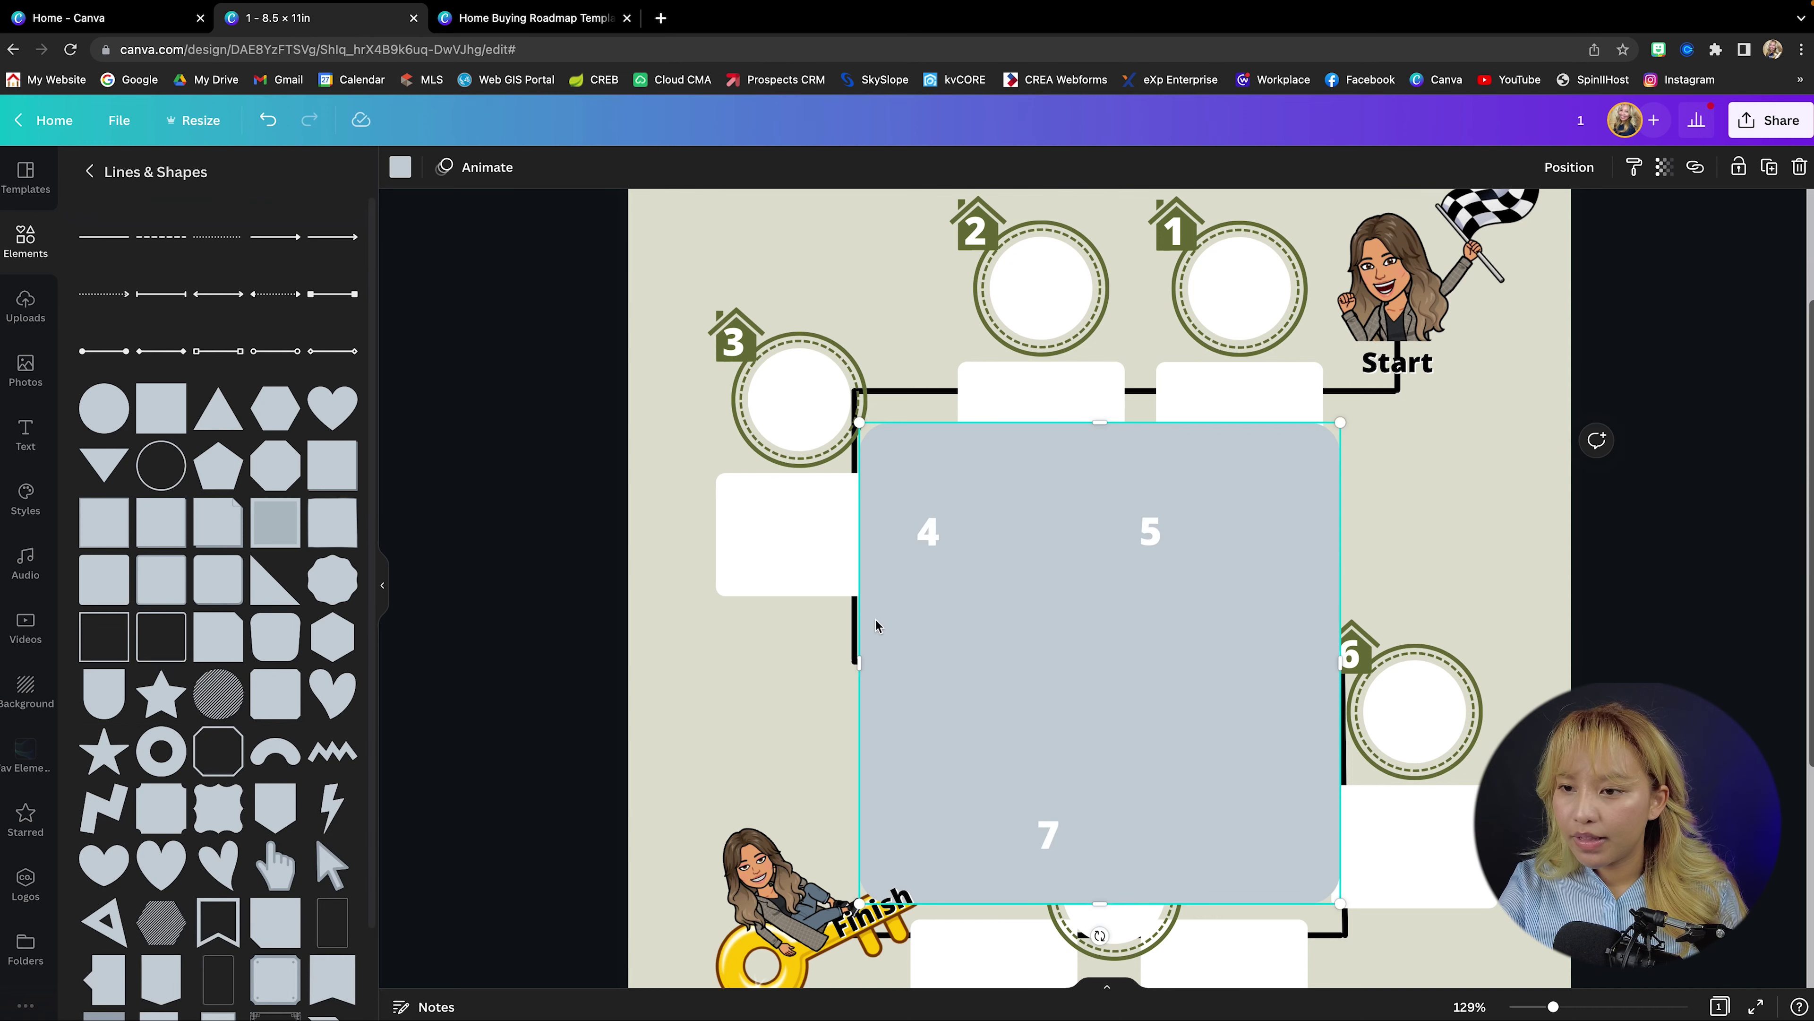
pyautogui.moveTo(928, 902); pyautogui.dragTo(1411, 357)
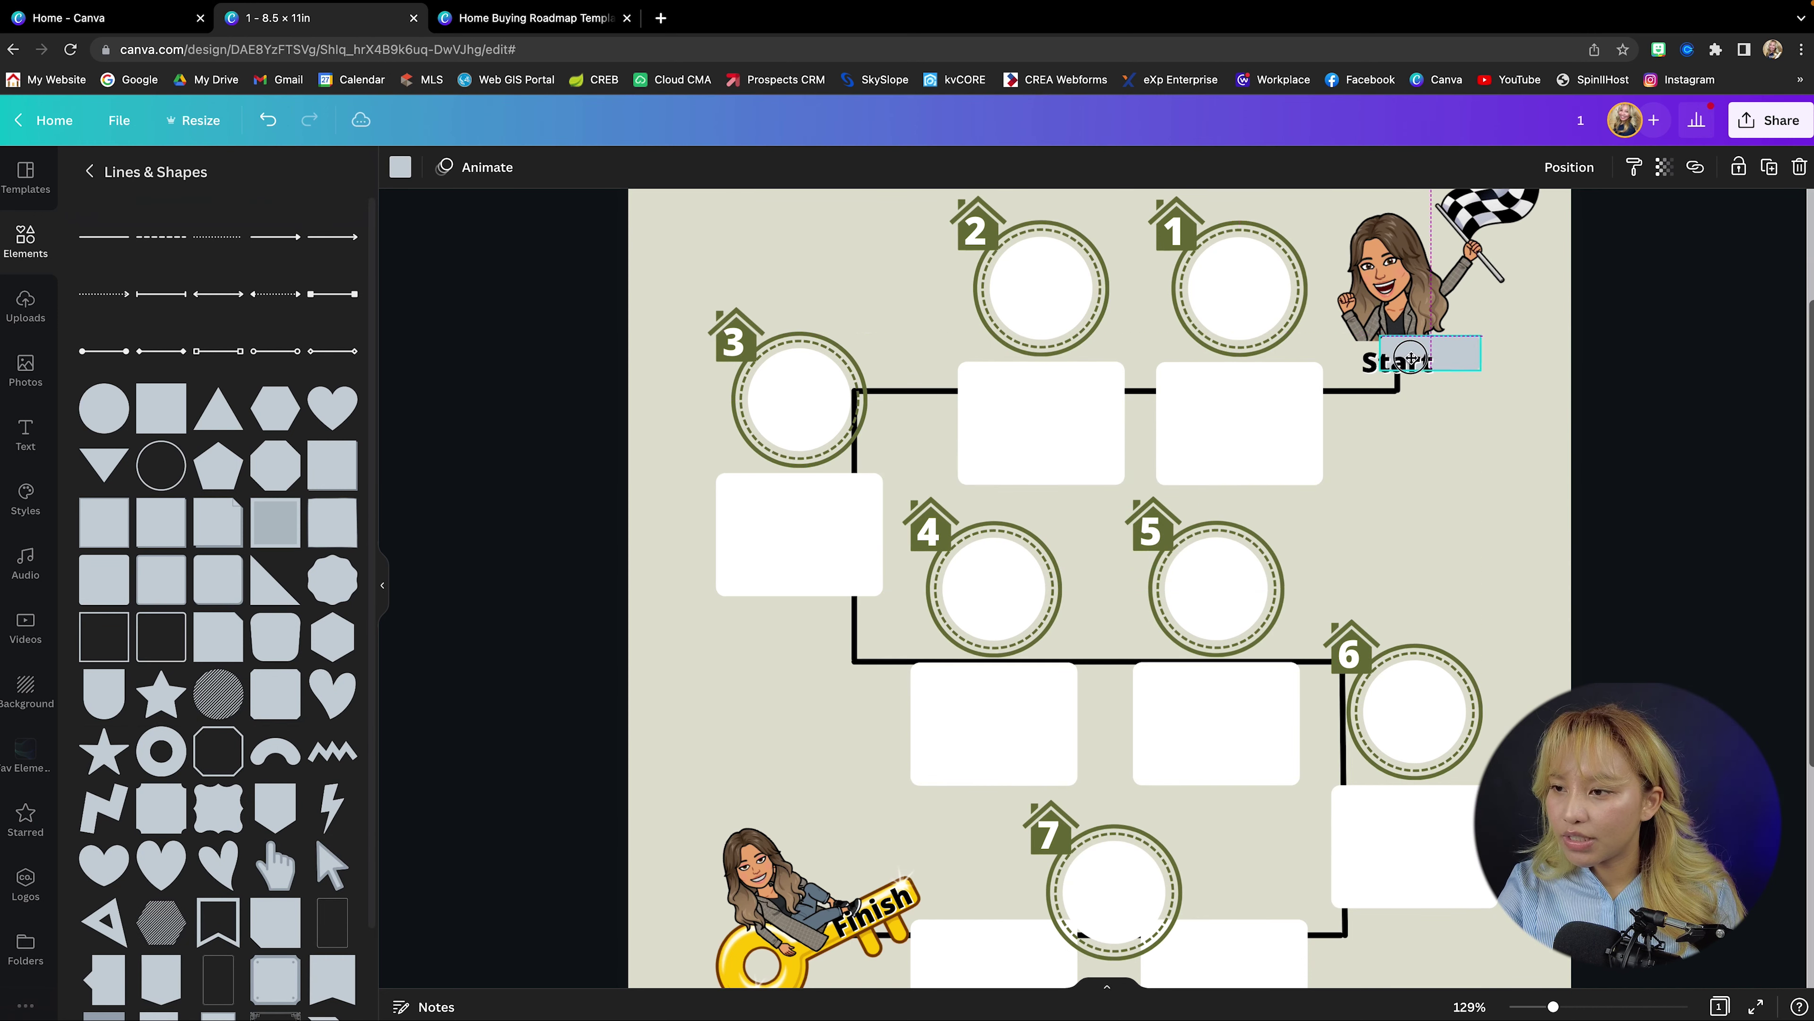